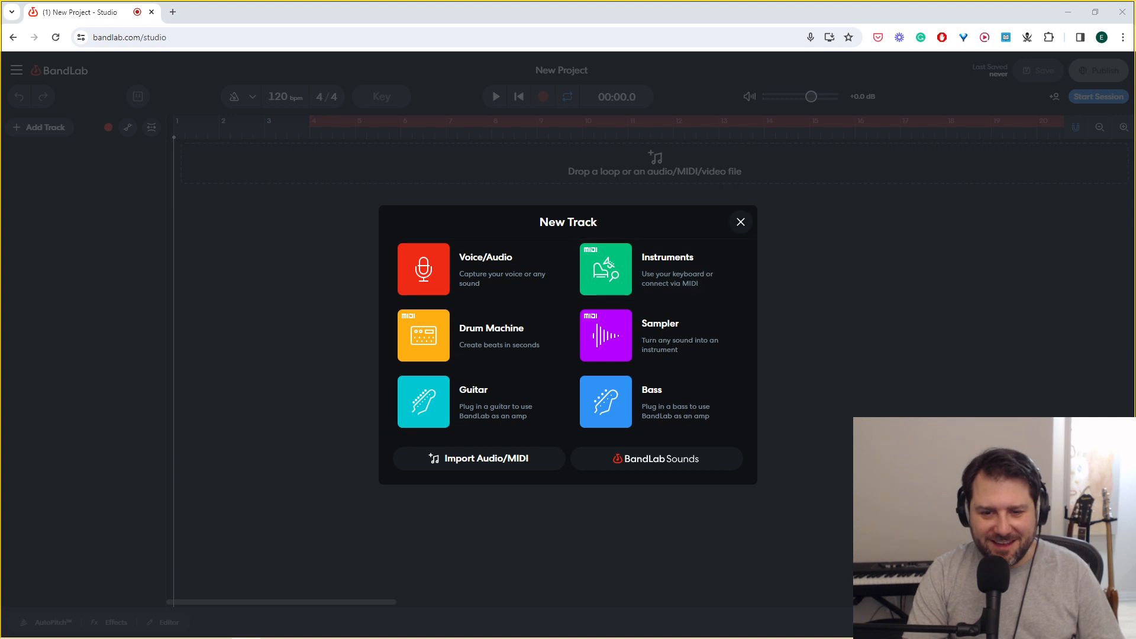
Step: Dismiss the new track prompt and open the Creative Mornings Pack folder in File Explorer
click(740, 222)
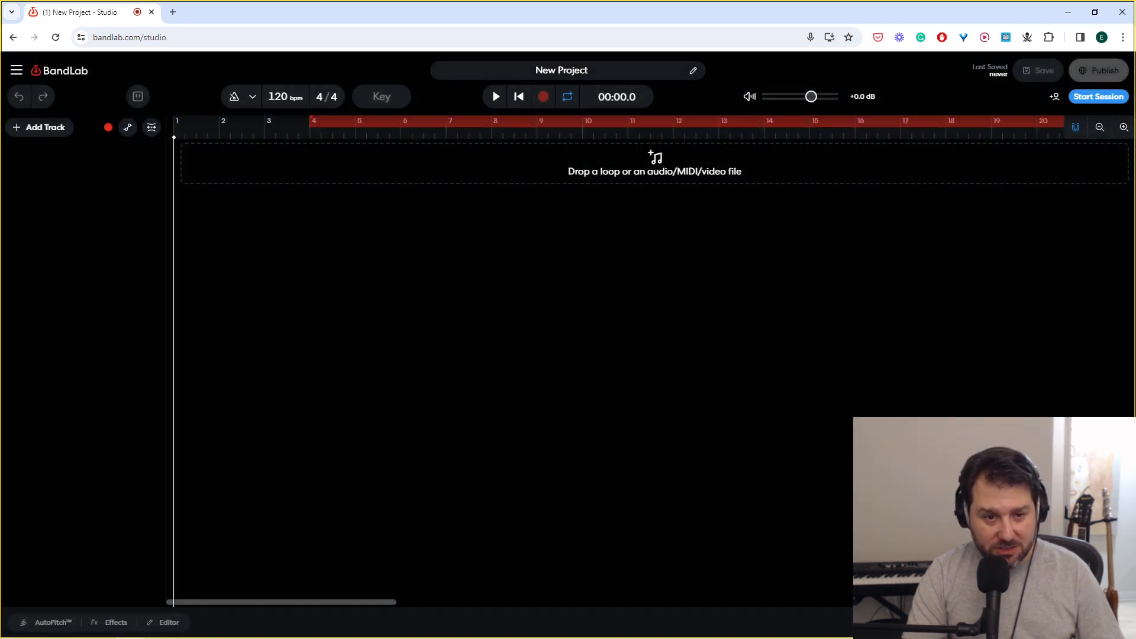
mouse_move(216, 628)
click(159, 627)
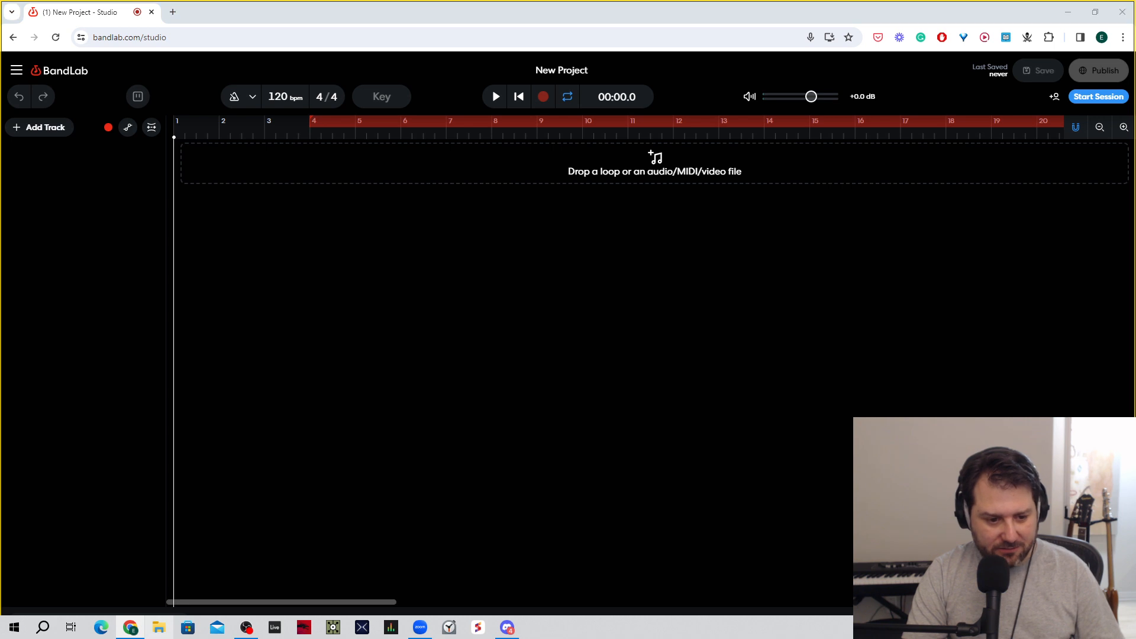
double_click(237, 403)
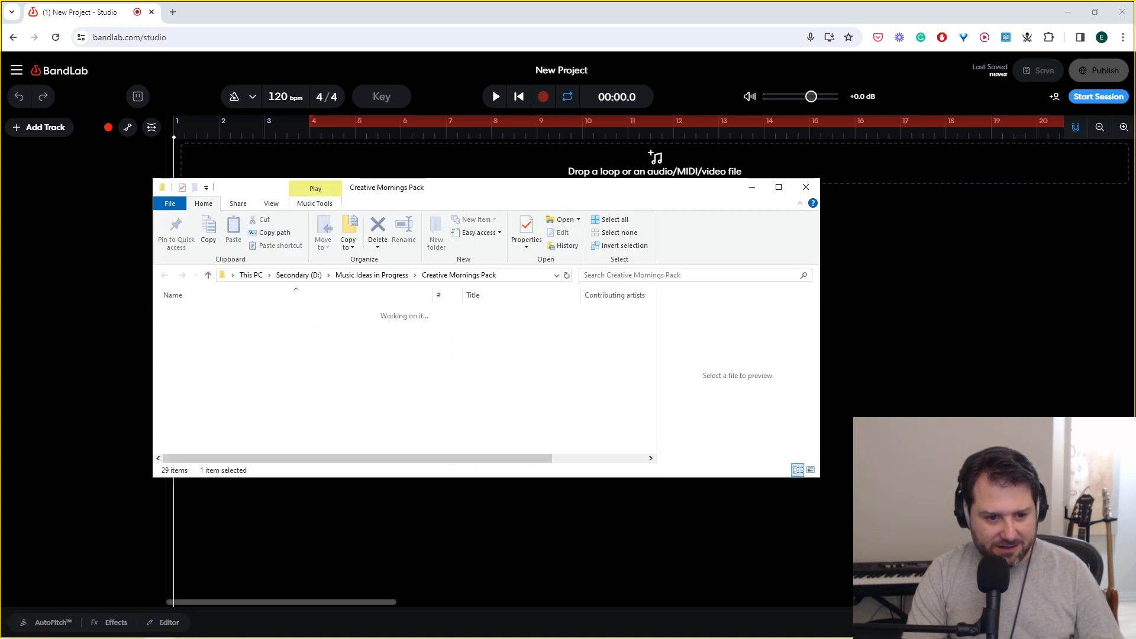
Step: Import the five WAV files numbered 1 to 5 from the folder into the project as separate audio tracks
click(249, 325)
shift+click(243, 374)
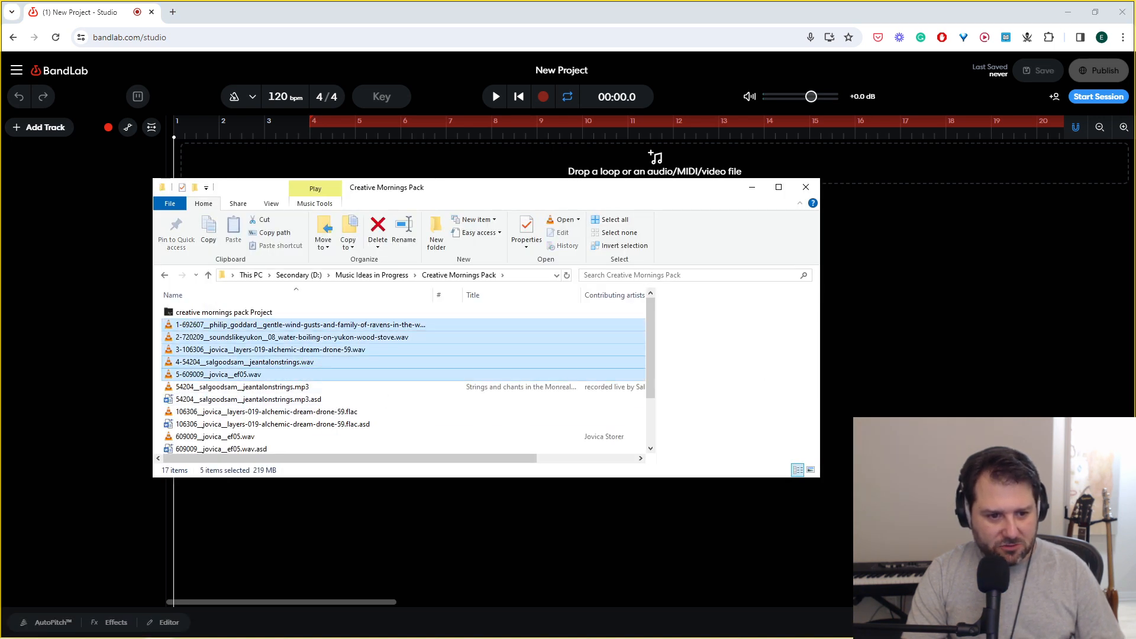
drag(379, 187, 1061, 248)
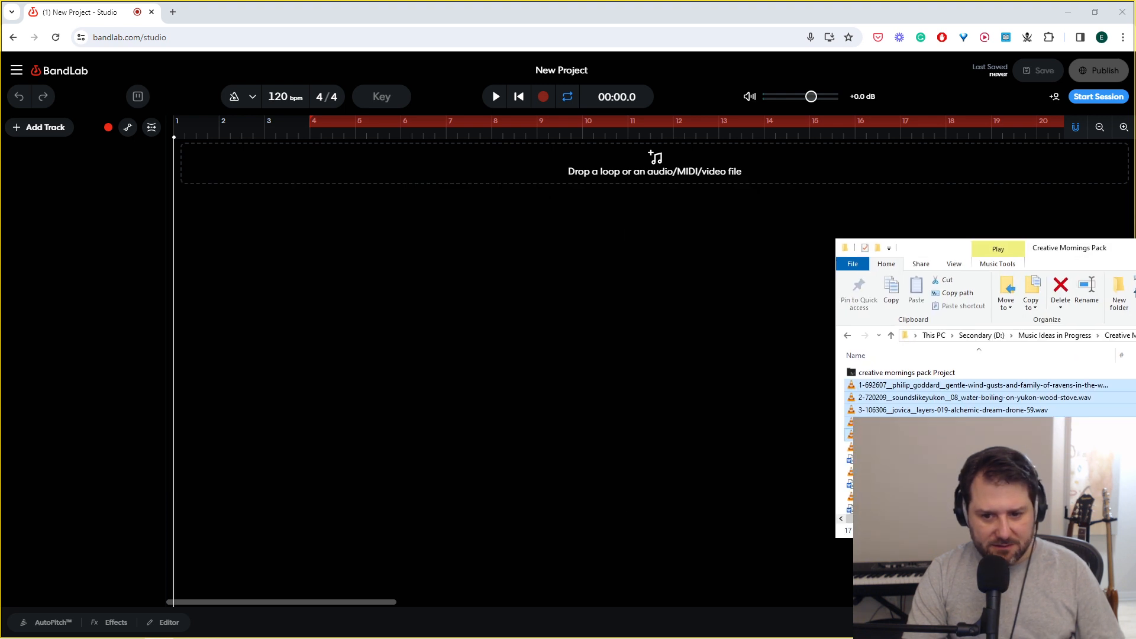
drag(947, 410, 457, 337)
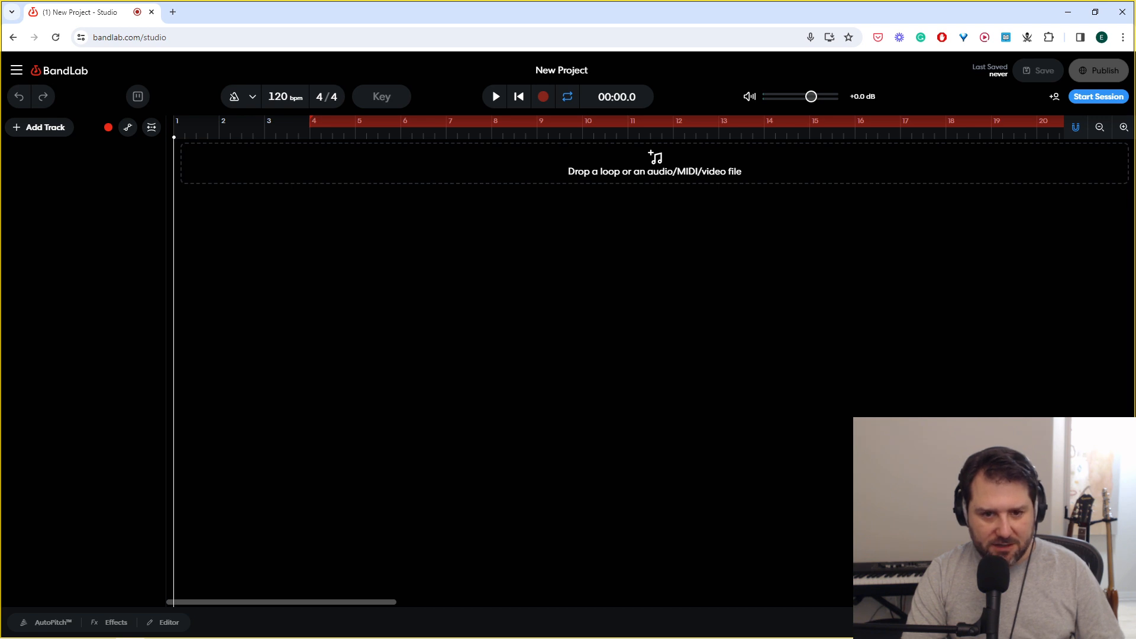
click(159, 638)
drag(947, 397, 581, 153)
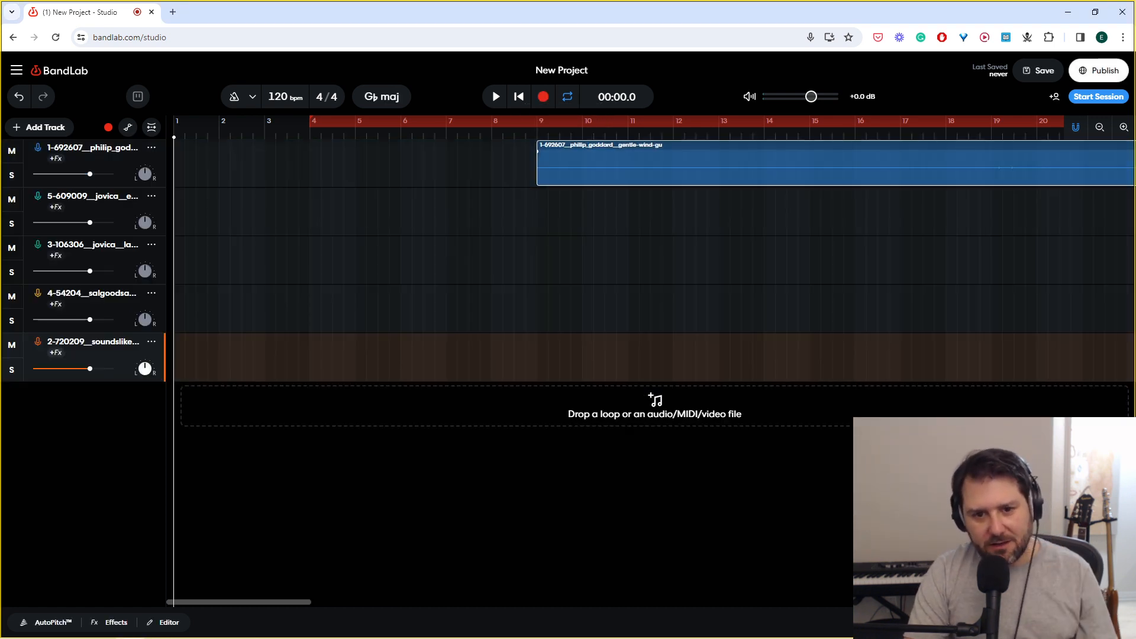
Step: Line up all five audio clips at bar 1 and start the cycle range at bar 1
drag(496, 154, 302, 357)
drag(310, 121, 174, 121)
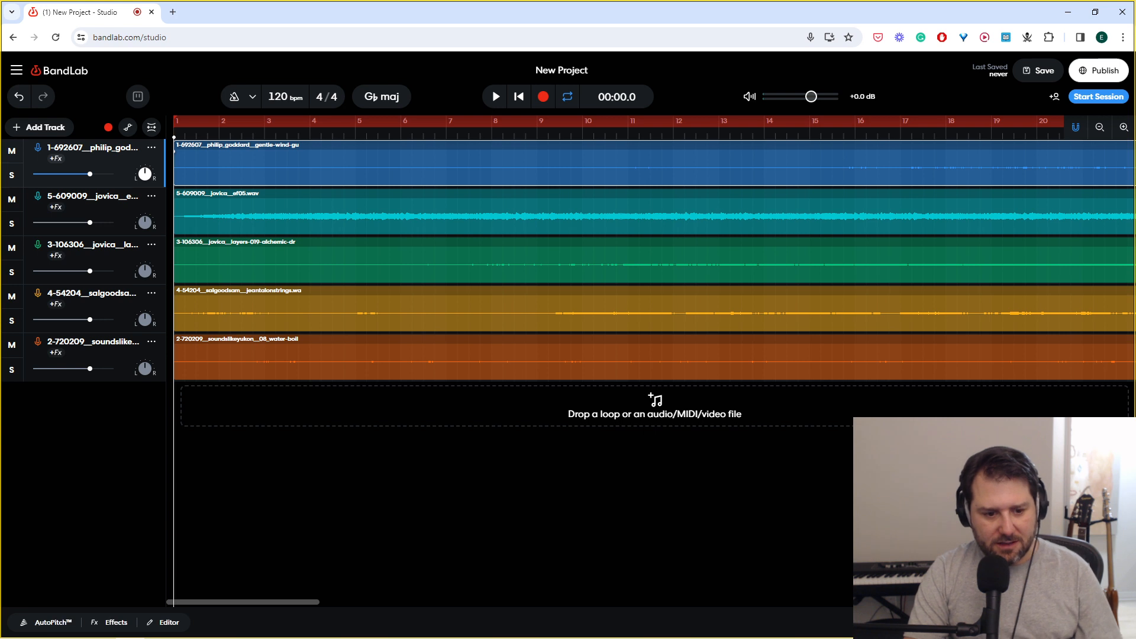
Step: Set the cycle range to end at bar 113, shortly before the end of the clips
scroll(627, 260, right, 15)
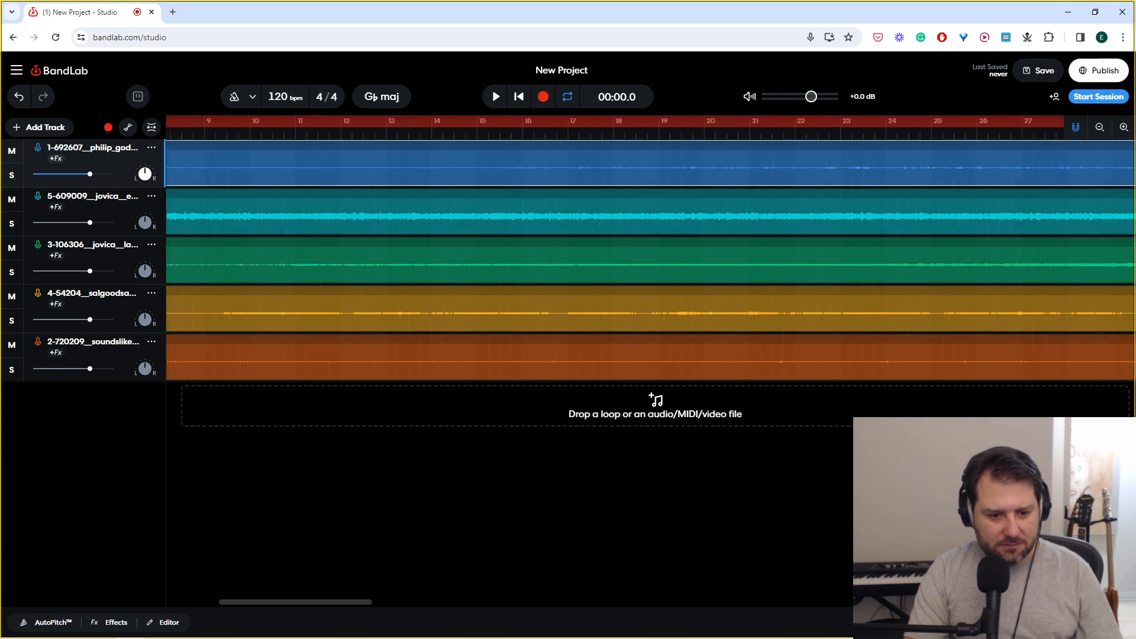
scroll(651, 260, right, 10)
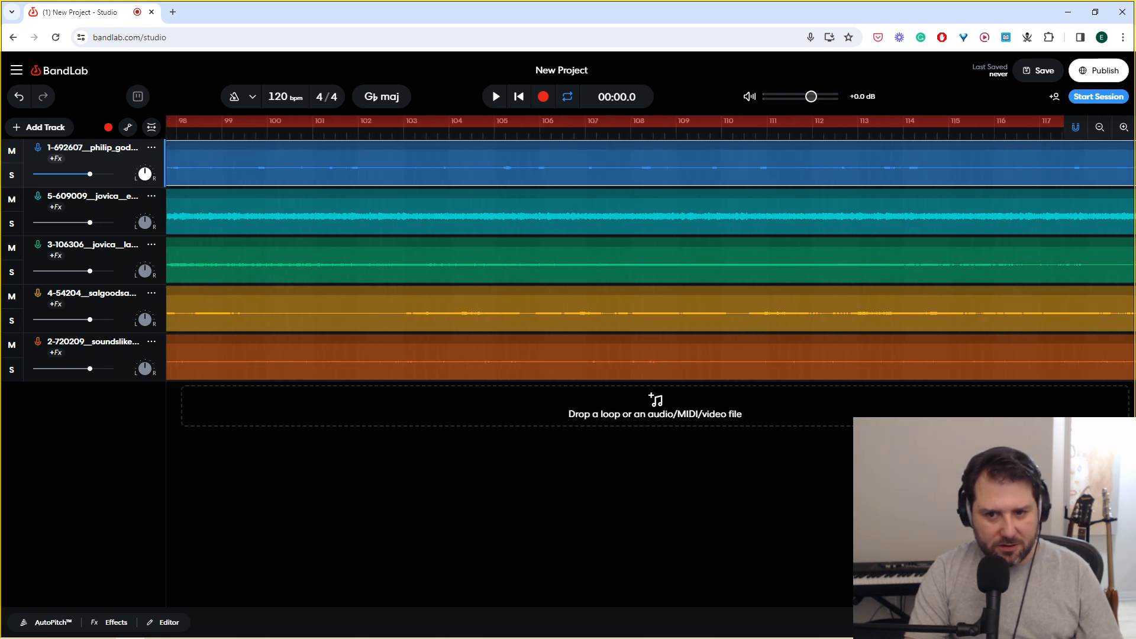
drag(888, 122, 649, 122)
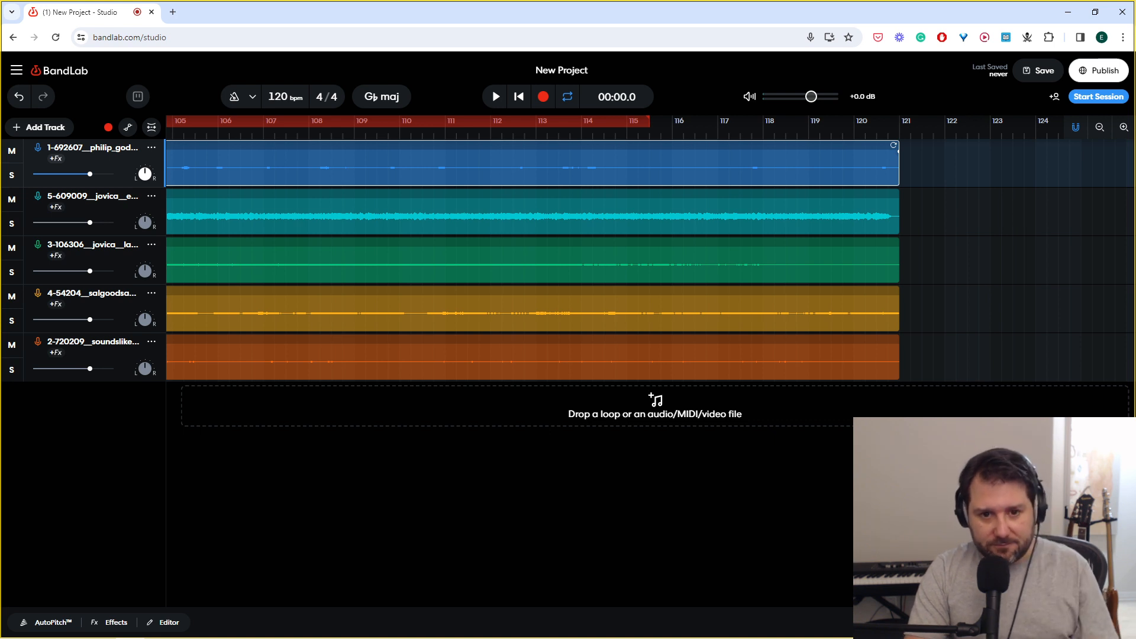
drag(661, 121, 536, 121)
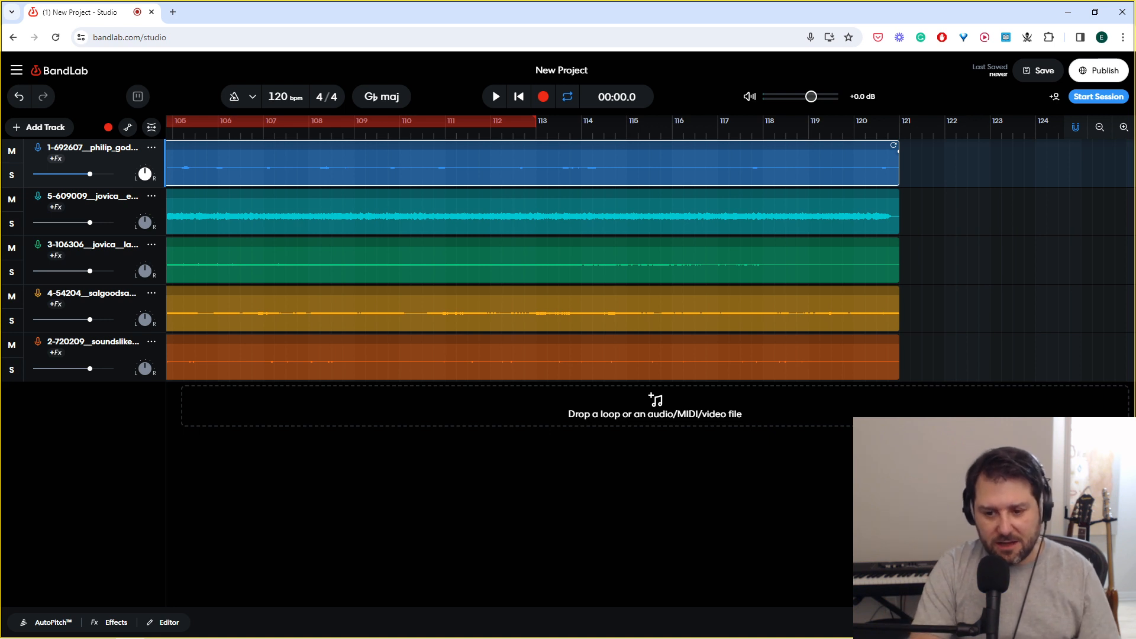
scroll(651, 261, left, 20)
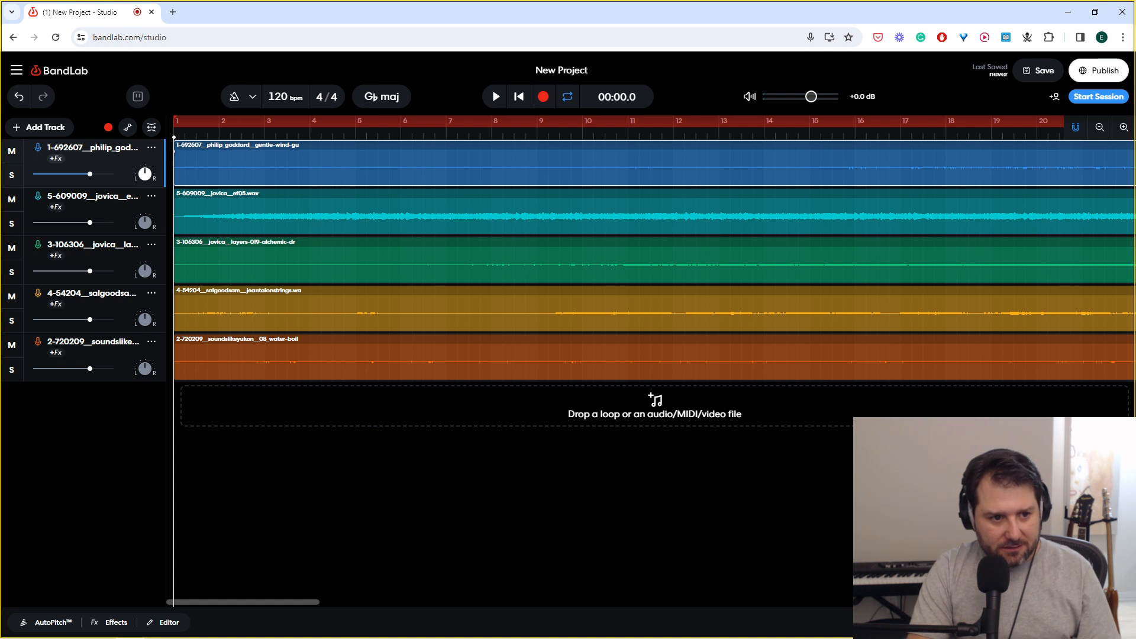
Step: Turn the volume of the imported tracks down to or near the minimum
drag(87, 223, 35, 223)
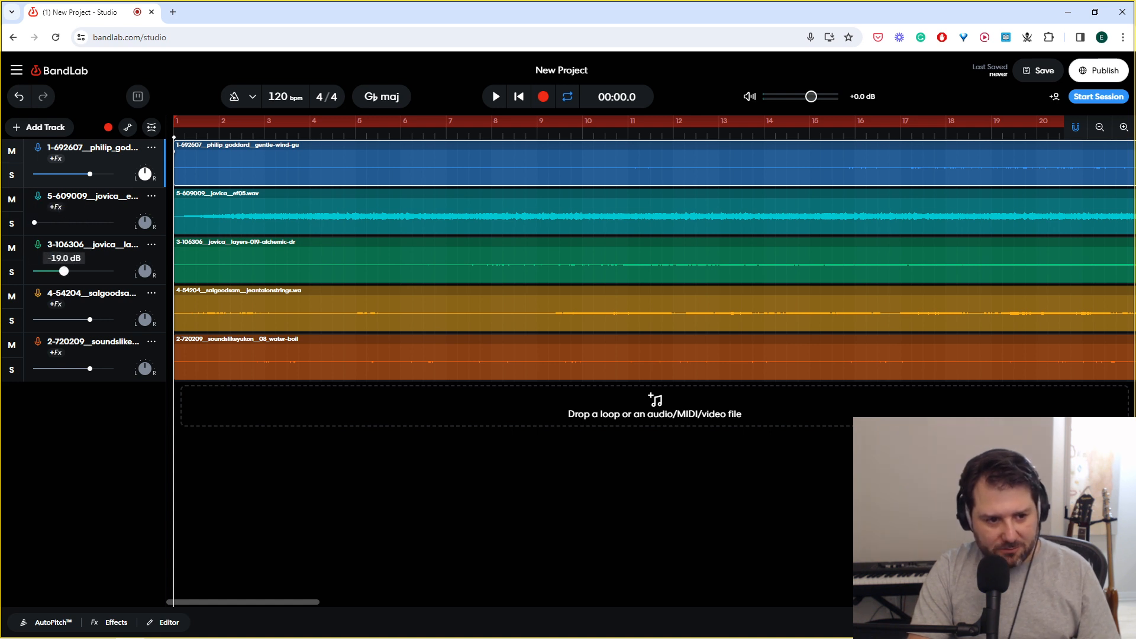
drag(90, 319, 37, 319)
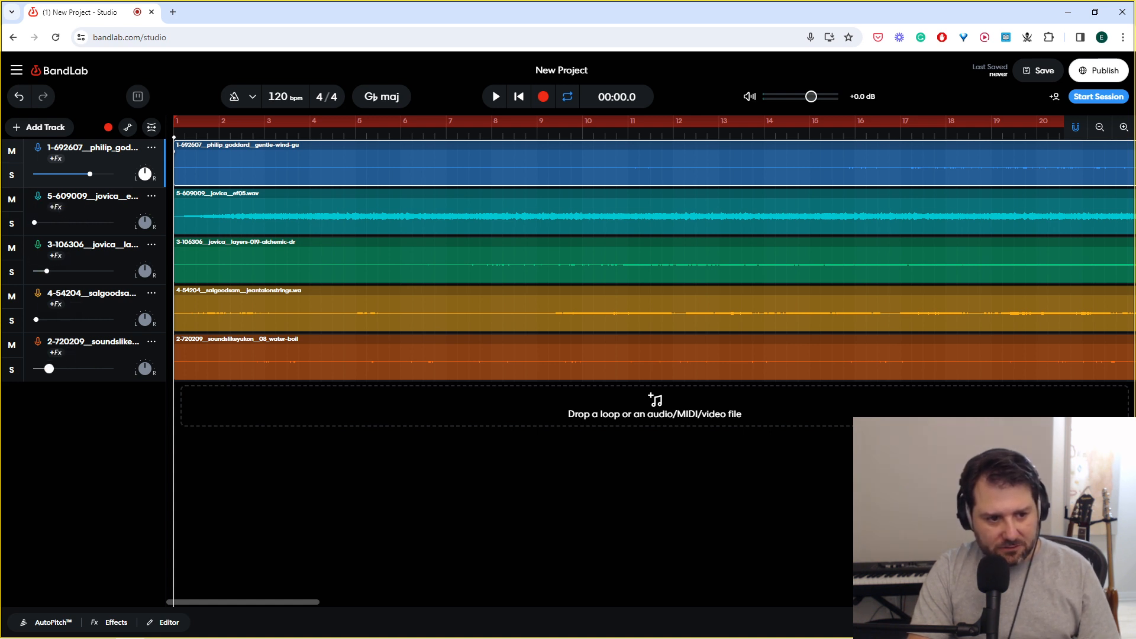
drag(90, 174, 34, 174)
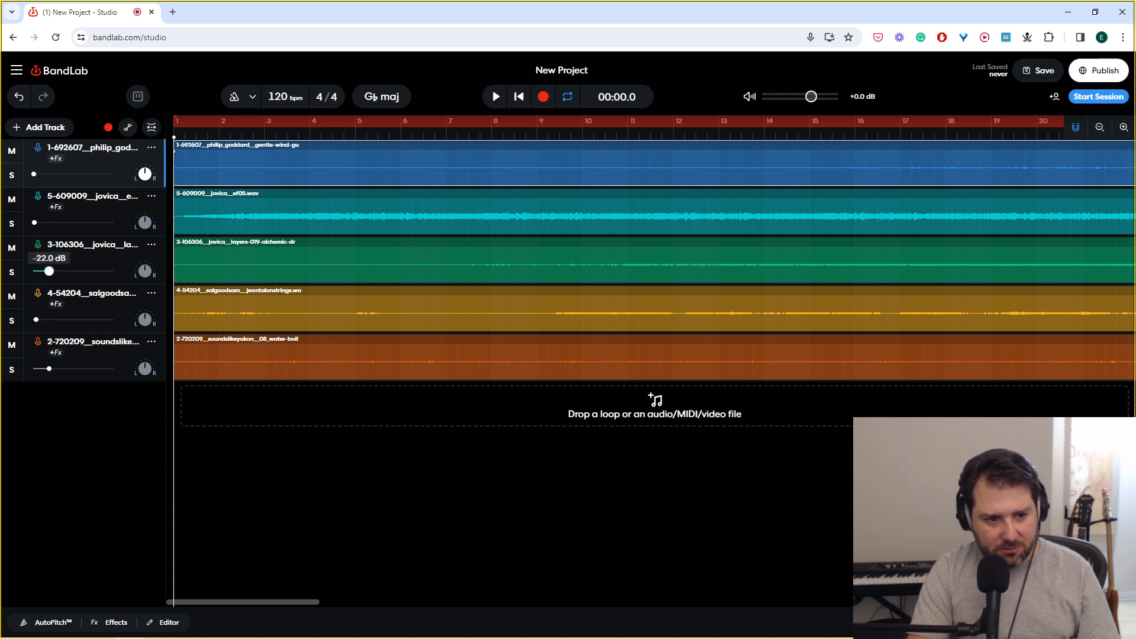
mouse_move(40, 271)
mouse_down()
mouse_move(86, 271)
mouse_move(33, 271)
mouse_up()
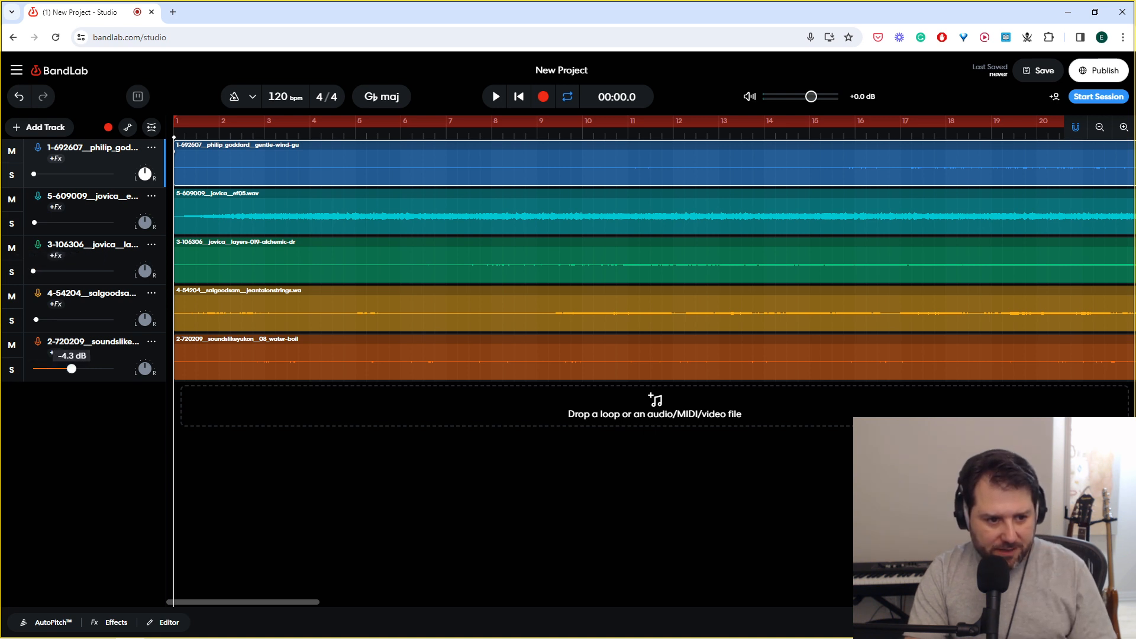
Step: Raise the volume of the water-boiling track, solo it and play it back
click(81, 368)
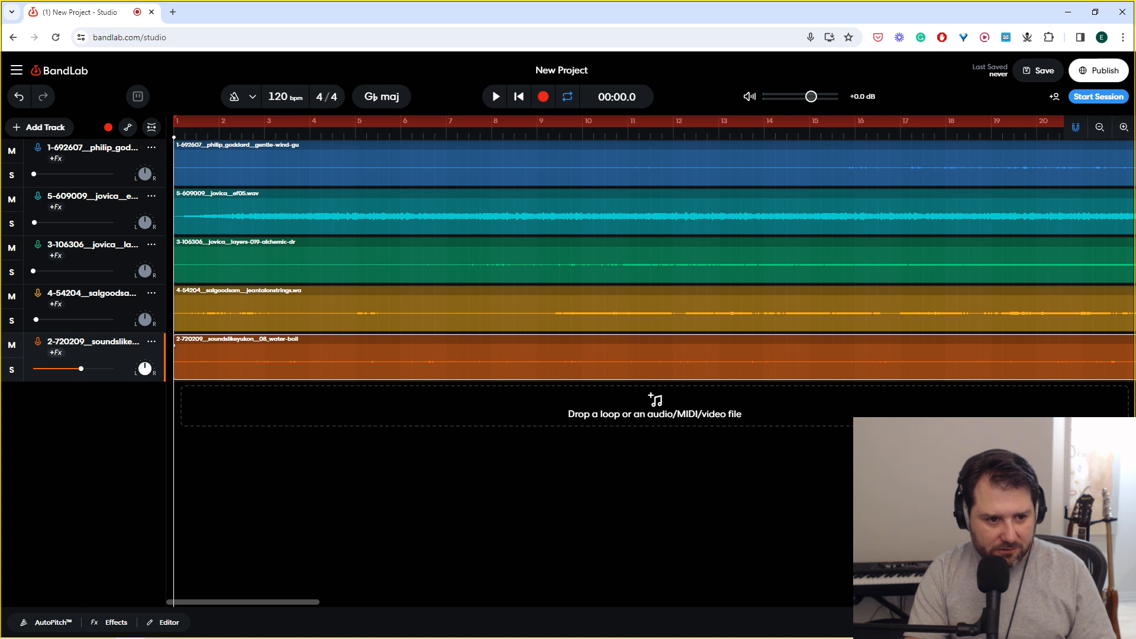
key(s)
key(space)
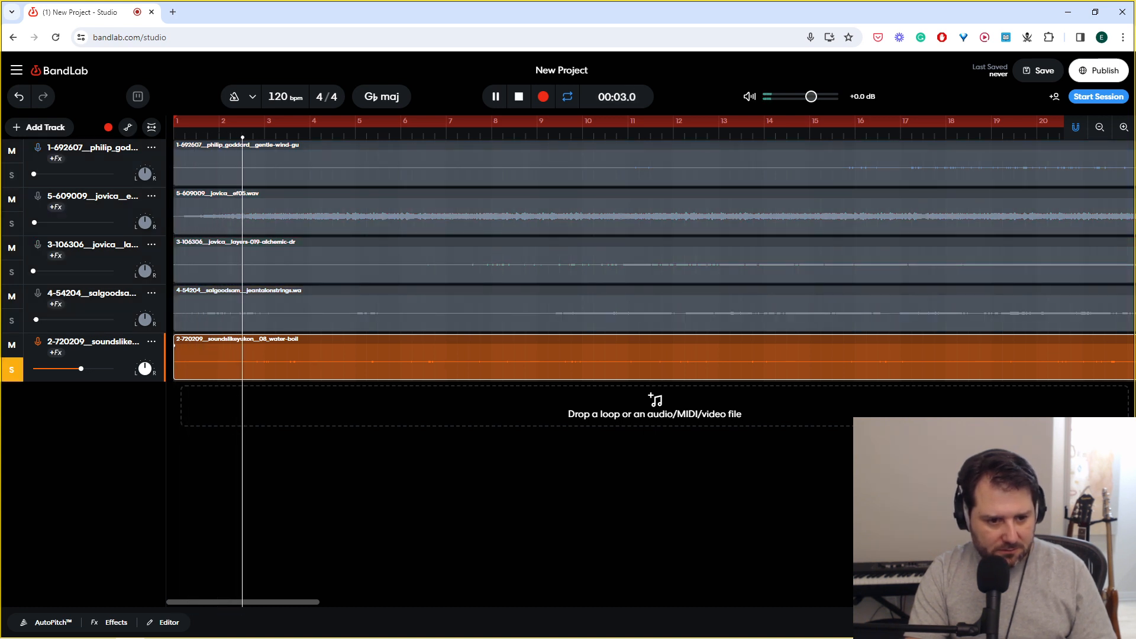
Step: Apply AudioStretch to the water-boiling clip with a speed of 0.40x and a pitch of 4.28 st
right_click(262, 359)
mouse_move(295, 563)
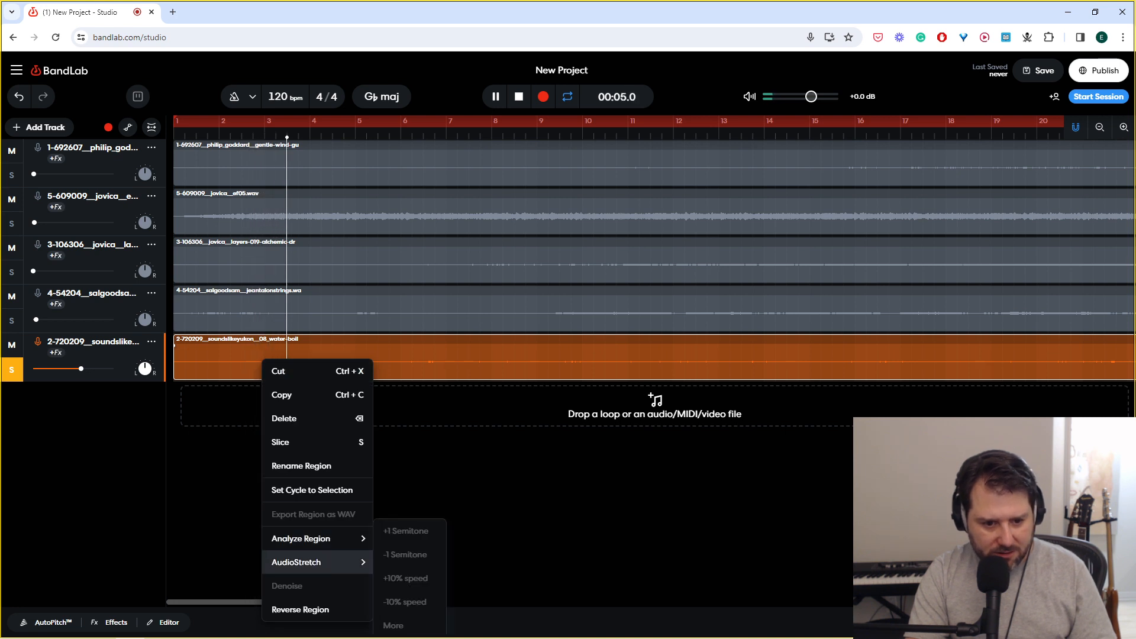
key(space)
right_click(406, 359)
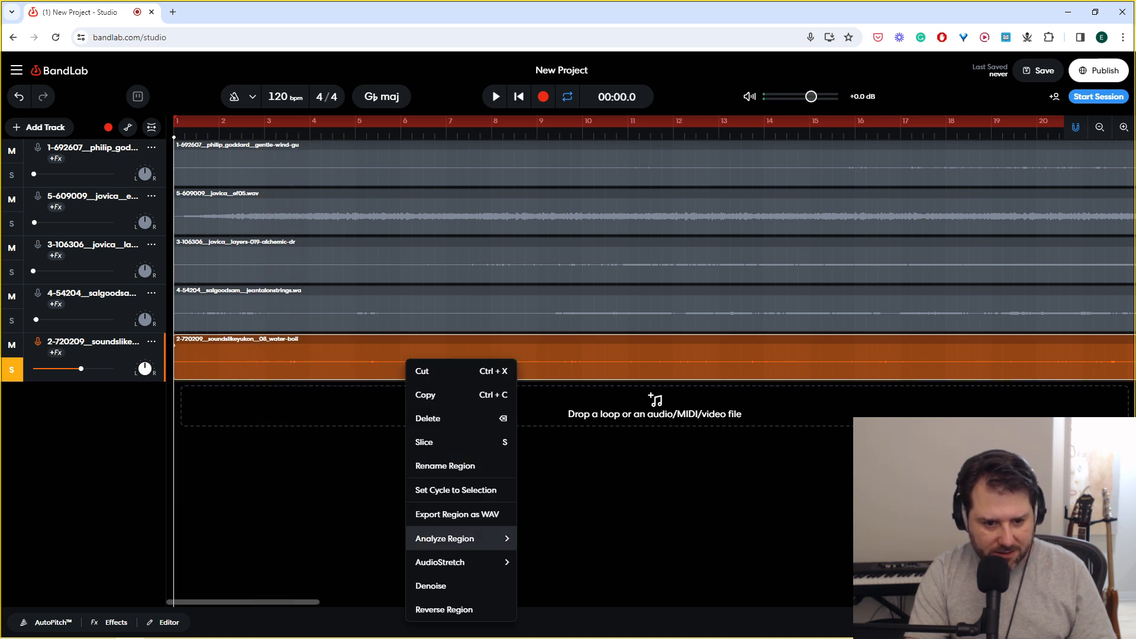
mouse_move(450, 562)
click(537, 626)
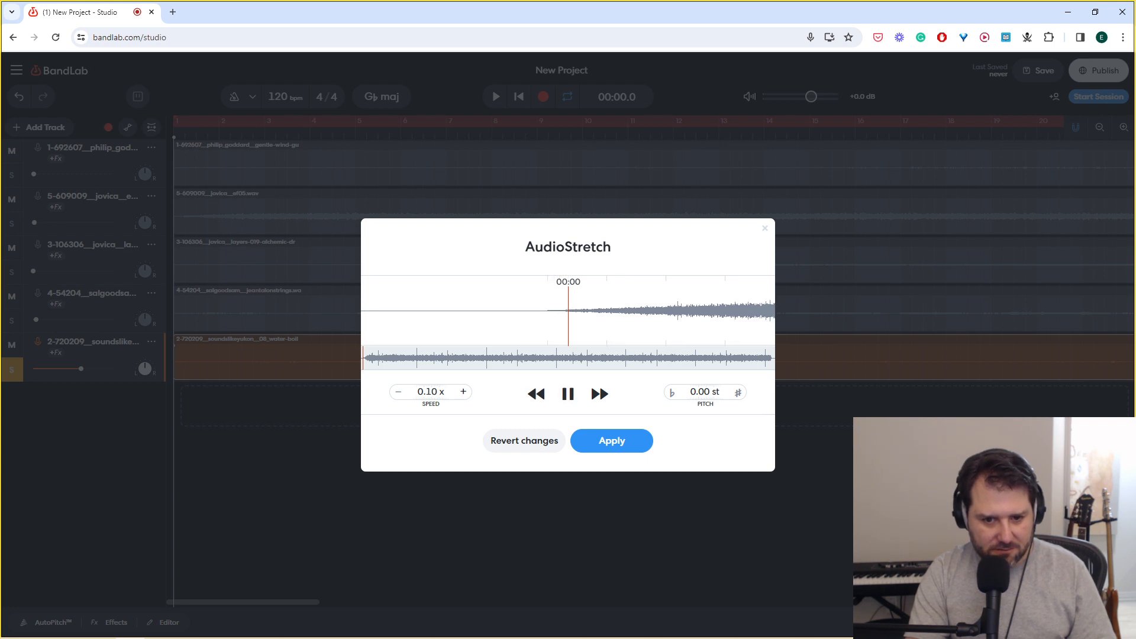
click(463, 392)
click(463, 392)
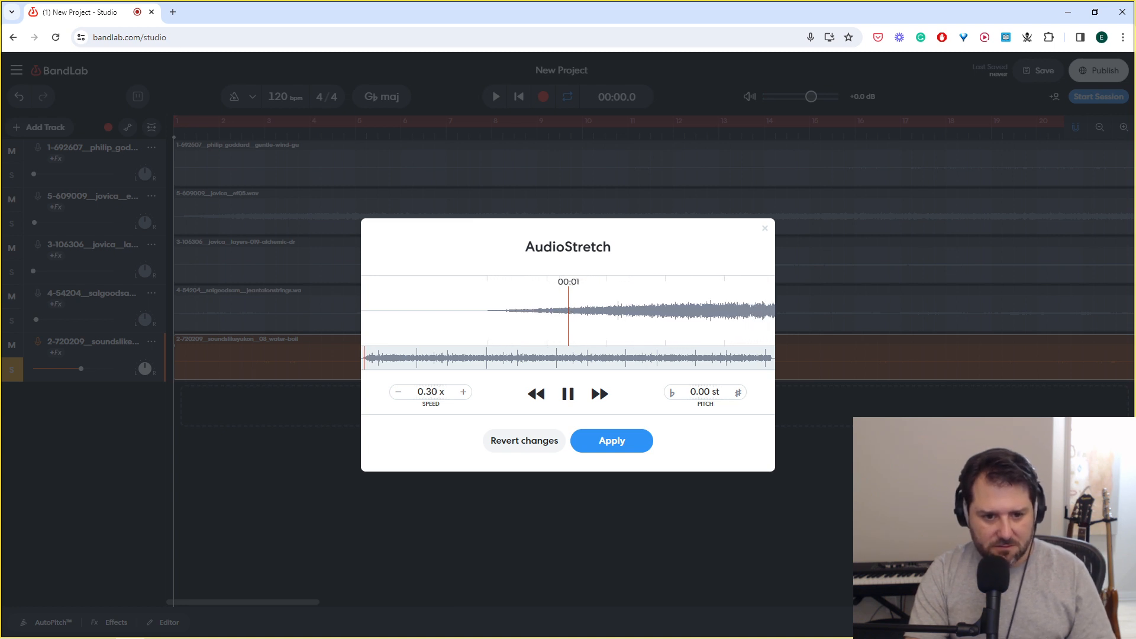
click(464, 392)
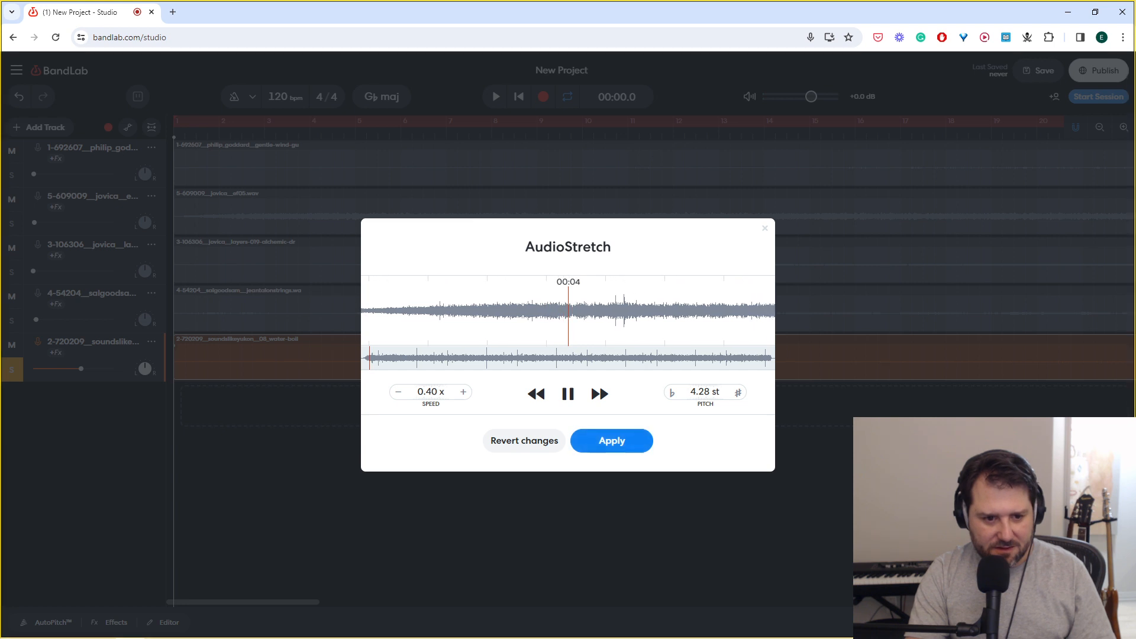
click(611, 441)
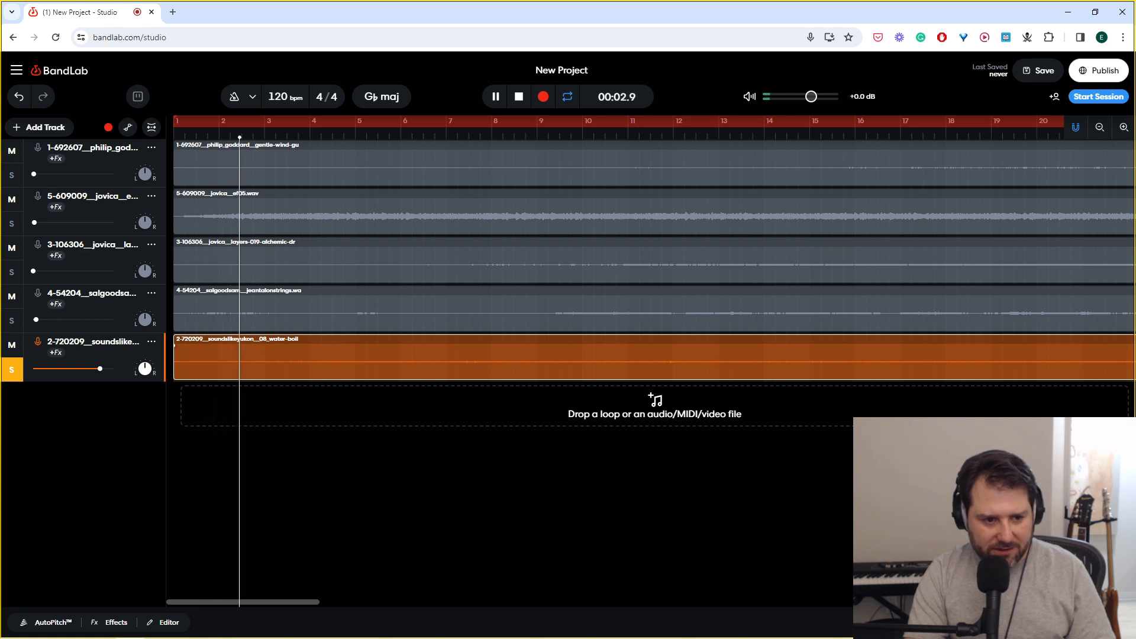
Step: Add a Delta Driver distortion effect to the water-boiling track, adjusting its volume and setting its tone to 3.9
click(109, 623)
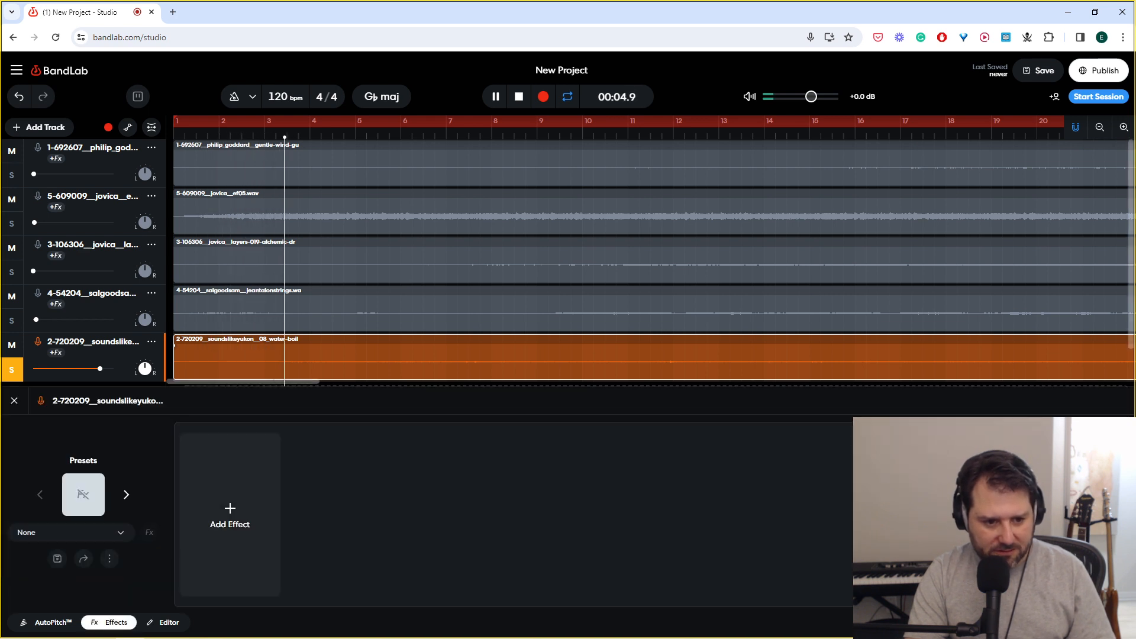
click(230, 516)
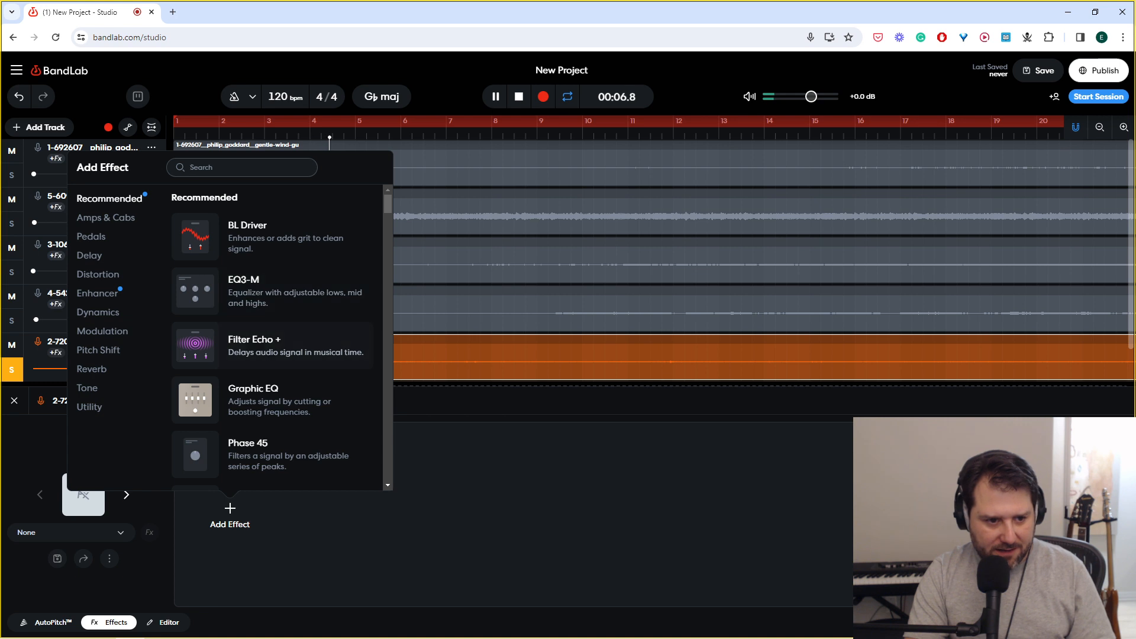
scroll(272, 343, down, 5)
scroll(272, 272, down, 17)
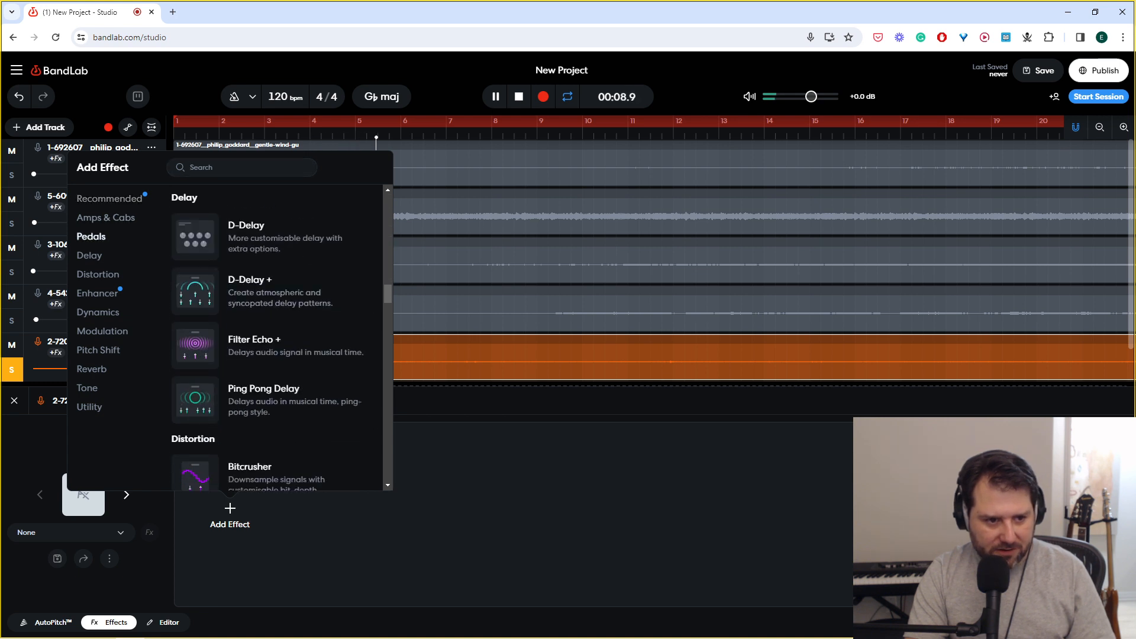
scroll(272, 255, up, 15)
scroll(284, 255, down, 4)
scroll(290, 347, down, 18)
click(272, 231)
drag(272, 486, 273, 474)
mouse_move(246, 538)
mouse_down()
mouse_move(246, 555)
mouse_move(246, 534)
mouse_up()
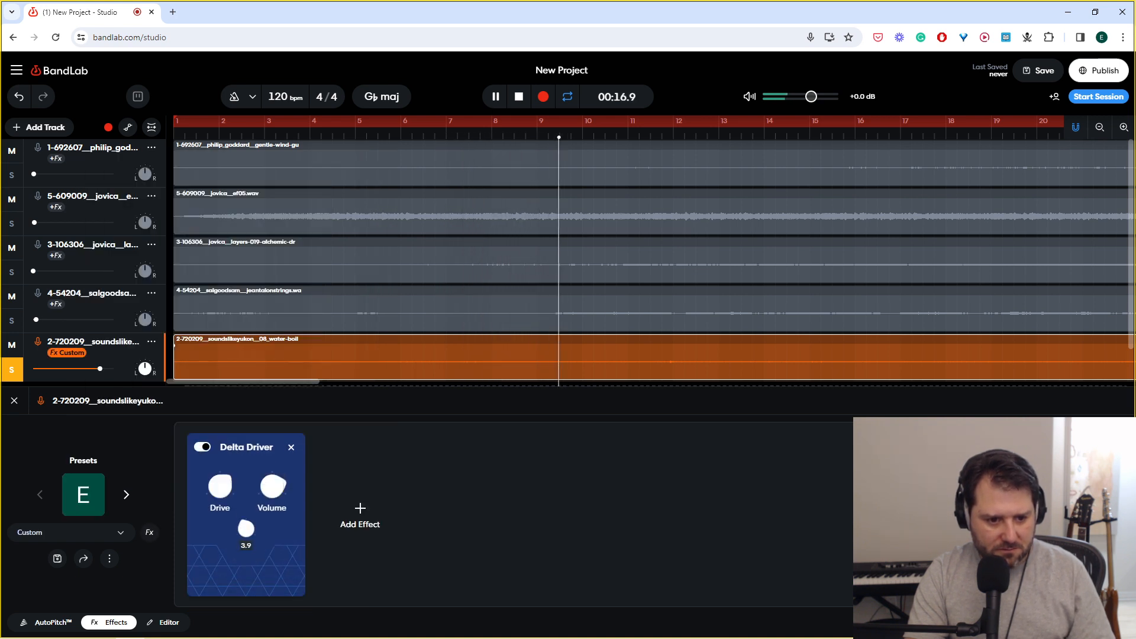
Step: Add a D-Delay + effect after the Delta Driver on the water-boiling track
click(359, 514)
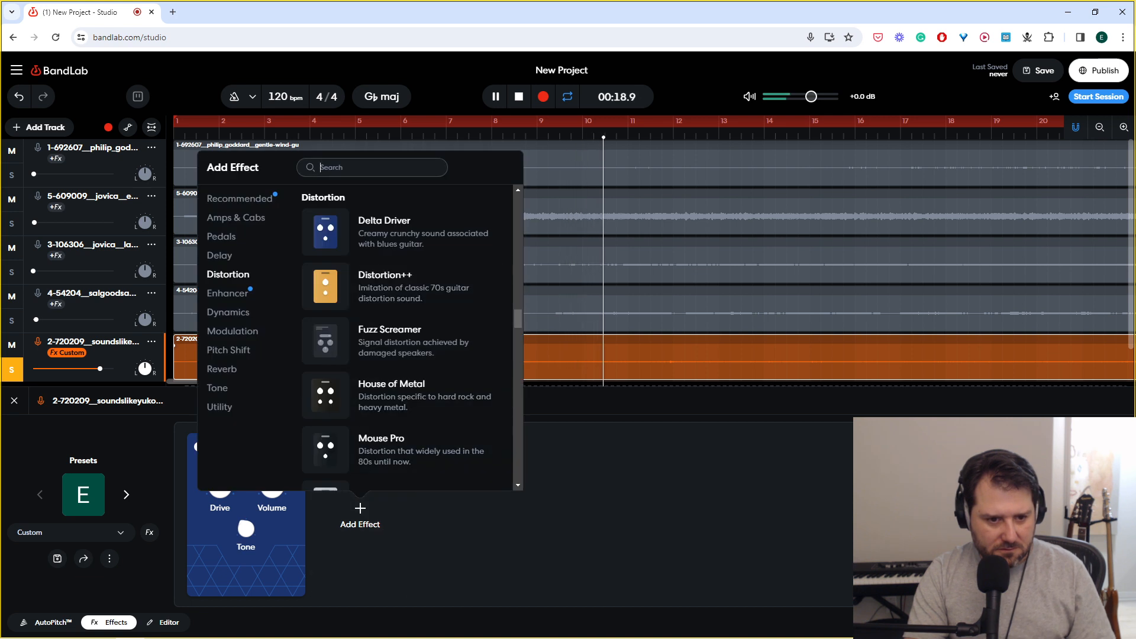
scroll(408, 337, up, 2)
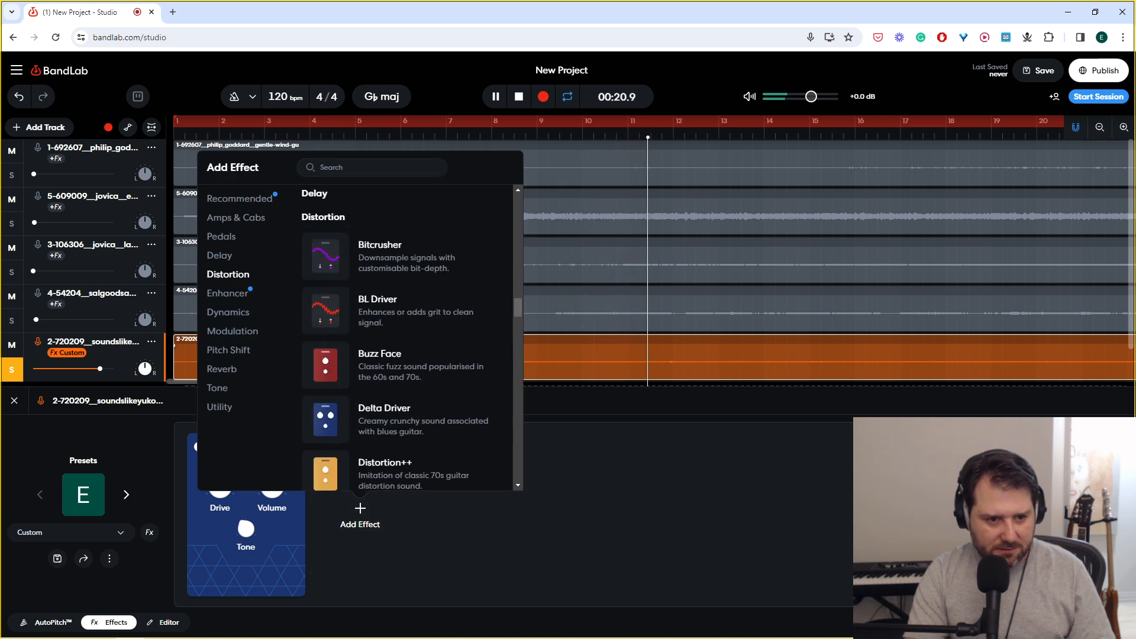
click(220, 255)
click(367, 280)
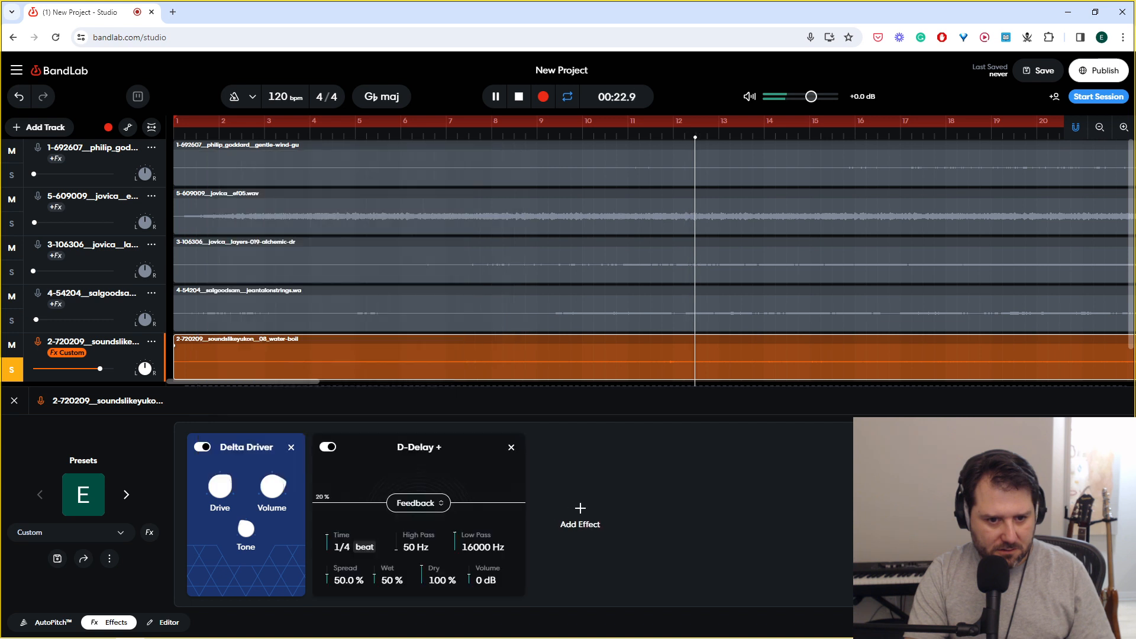
Step: Set the D-Delay + to 1783 ms time, 46% feedback, 60% spread and a 9050 Hz low pass
click(365, 547)
click(366, 539)
click(410, 548)
drag(327, 576, 327, 570)
drag(454, 536, 456, 547)
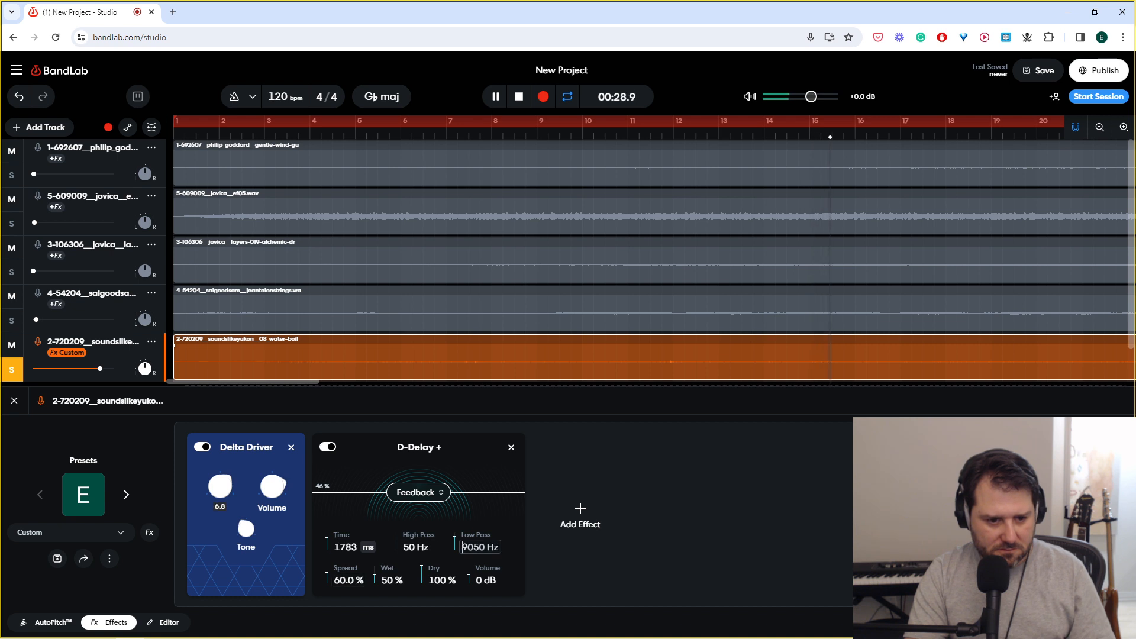
Step: Add a Ping Pong Delay effect after the D-Delay + on the water-boiling track
click(580, 514)
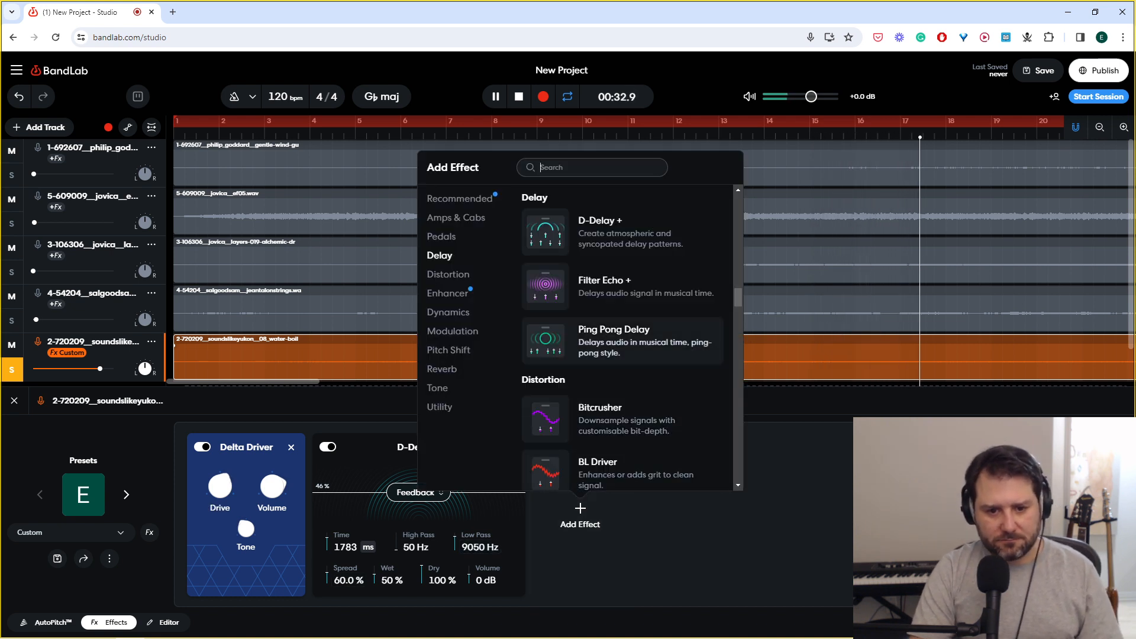
click(621, 340)
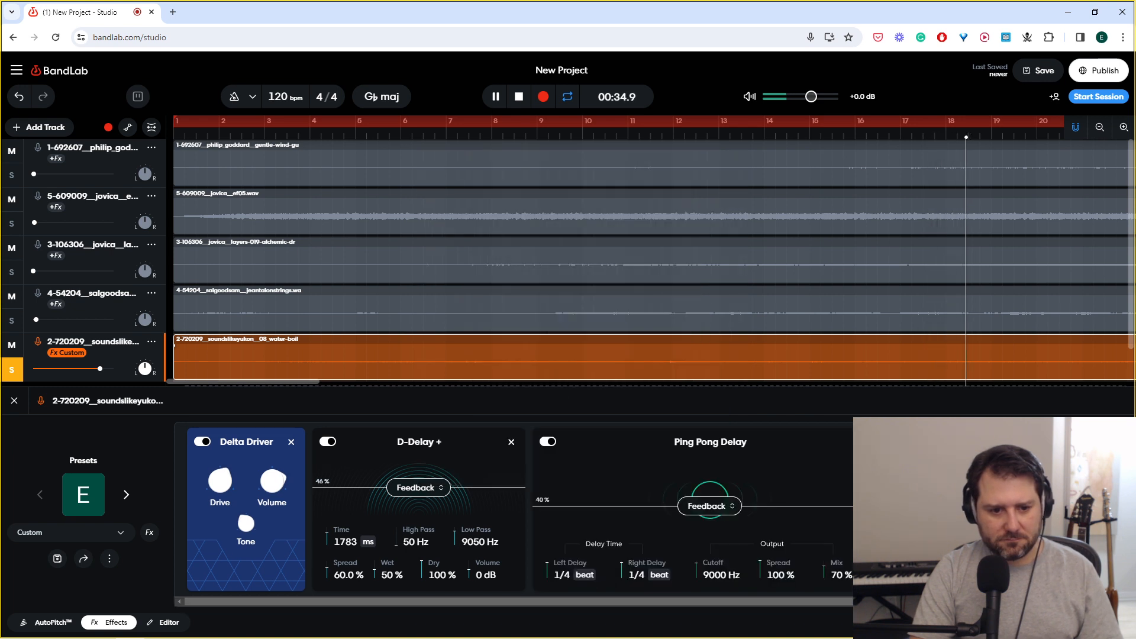
Step: Remove the D-Delay + effect from the water-boiling track and raise the Ping Pong Delay feedback to 60%
click(328, 441)
click(511, 442)
drag(490, 512, 490, 500)
Step: Switch both Ping Pong Delay times to milliseconds, then set the left delay to 400 ms and the mix to 89%
click(364, 580)
click(364, 573)
click(440, 580)
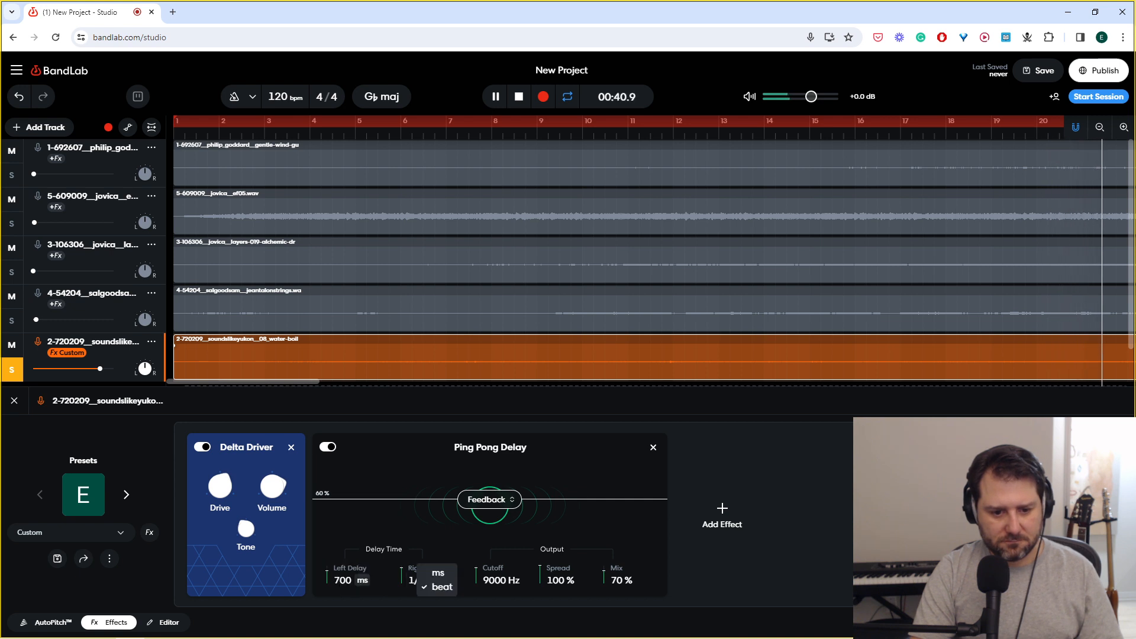
click(438, 573)
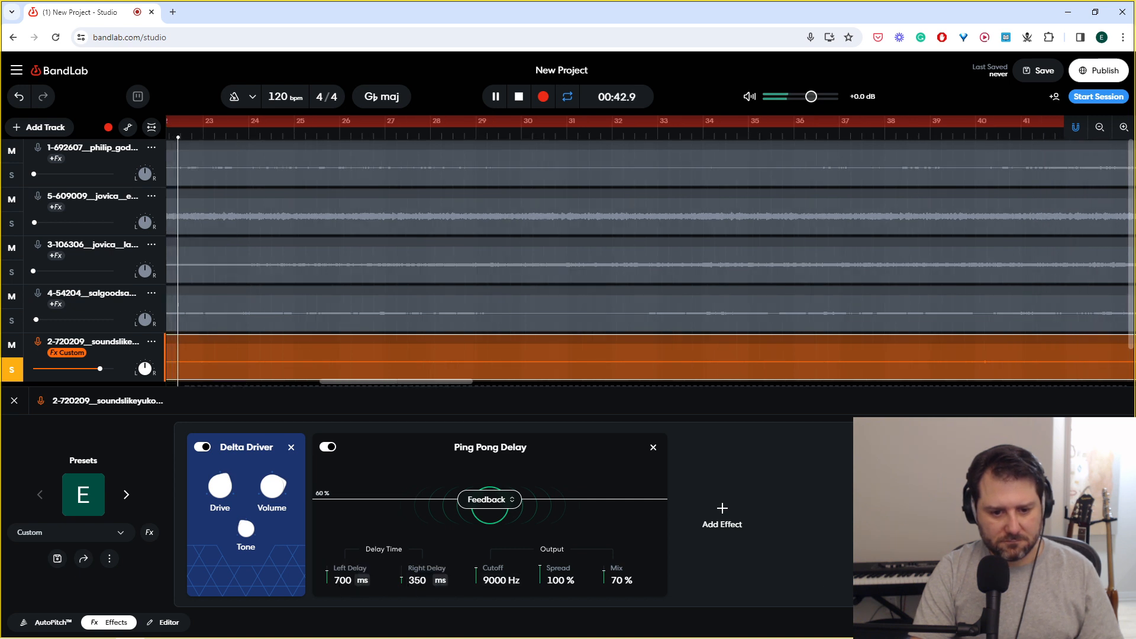
drag(342, 581, 342, 598)
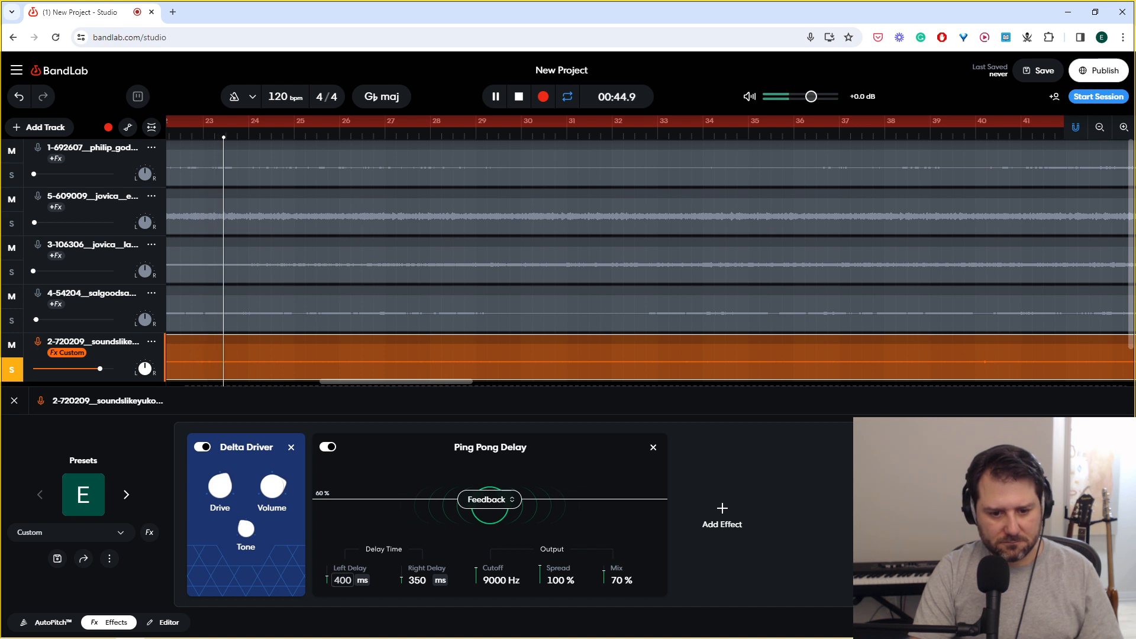
drag(621, 581, 621, 572)
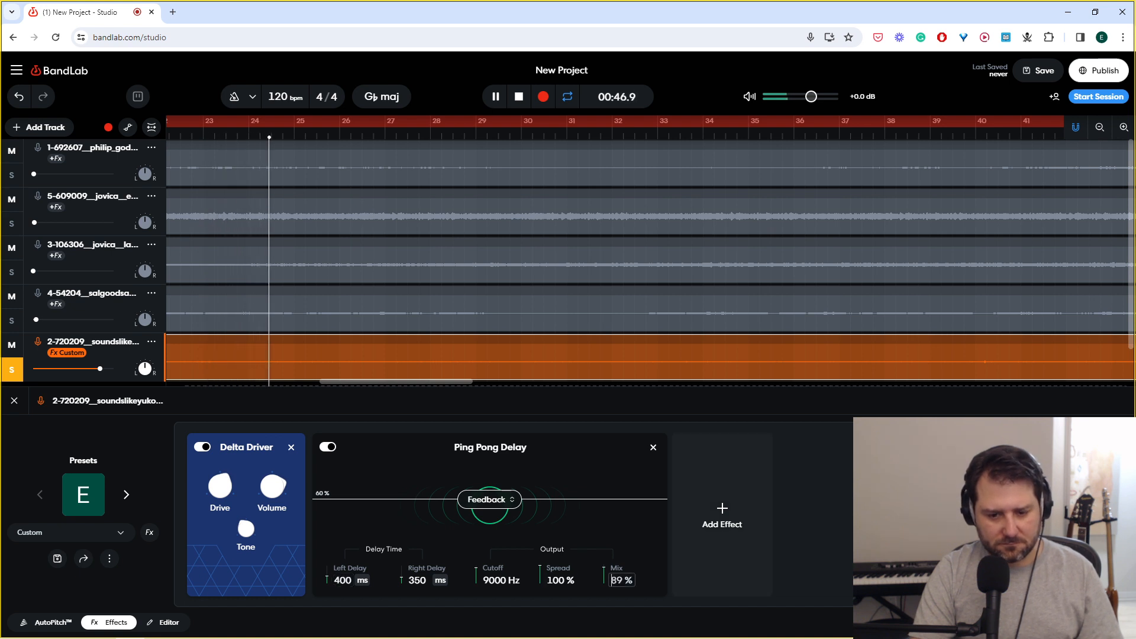
Step: Add a Space Maker reverb after the Ping Pong Delay, set its type to Church and raise its mix
click(722, 510)
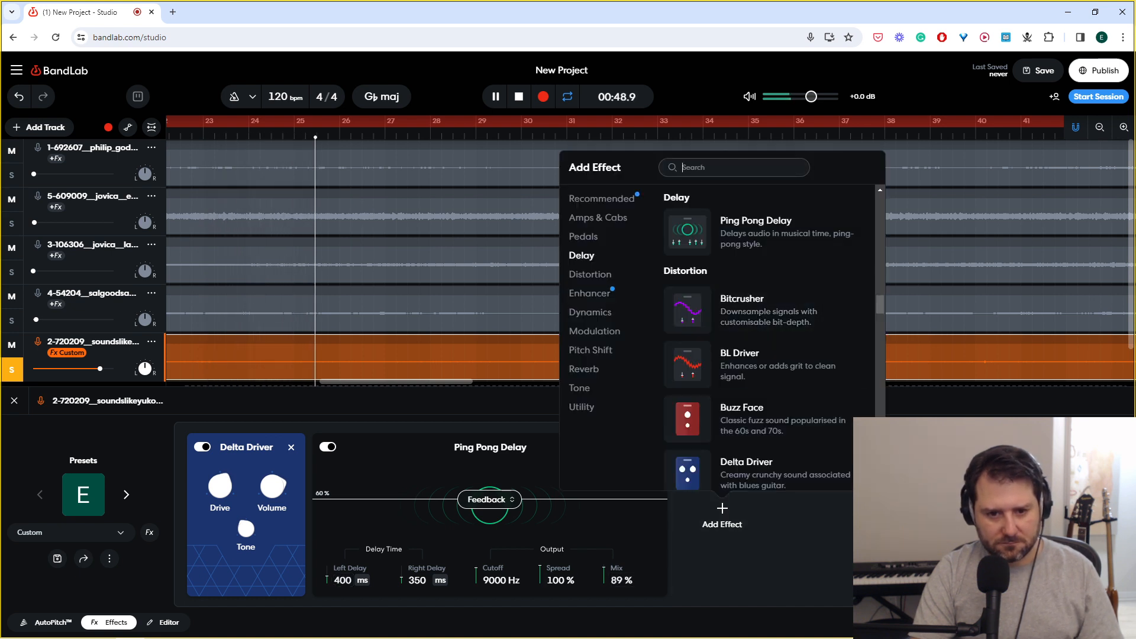
scroll(763, 337, down, 15)
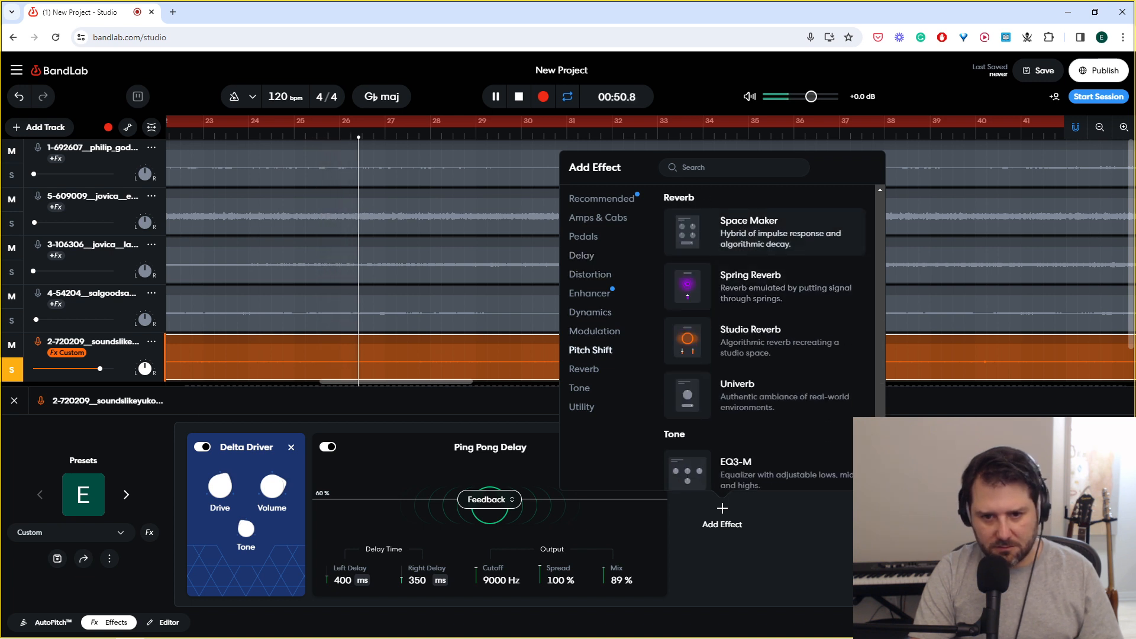
click(763, 232)
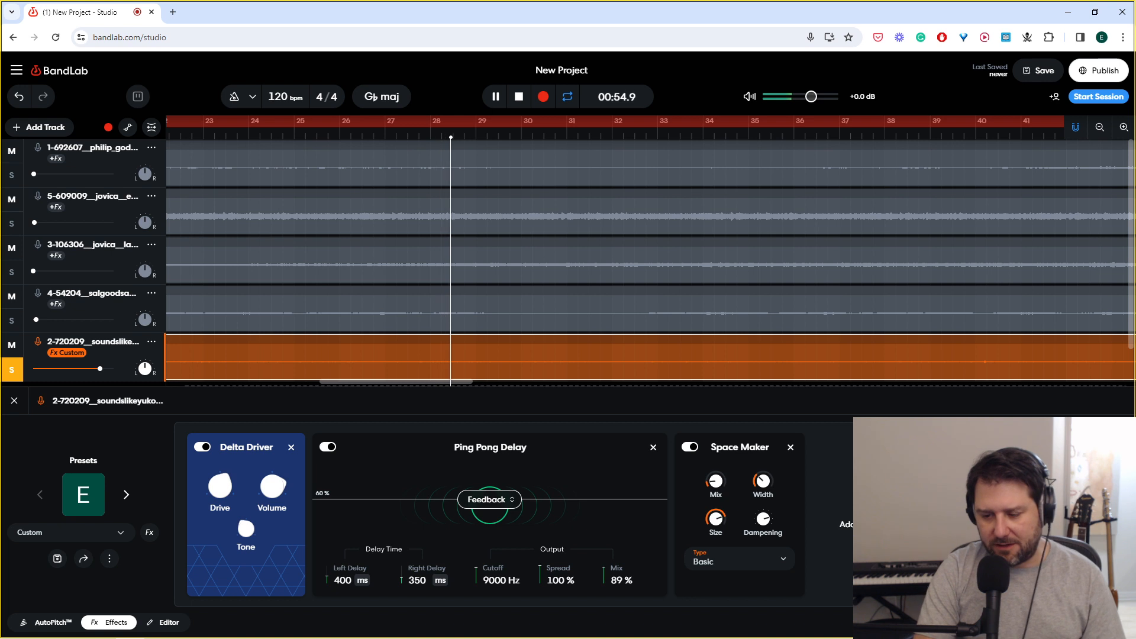
click(740, 559)
click(729, 473)
click(739, 560)
click(724, 496)
drag(717, 481, 716, 450)
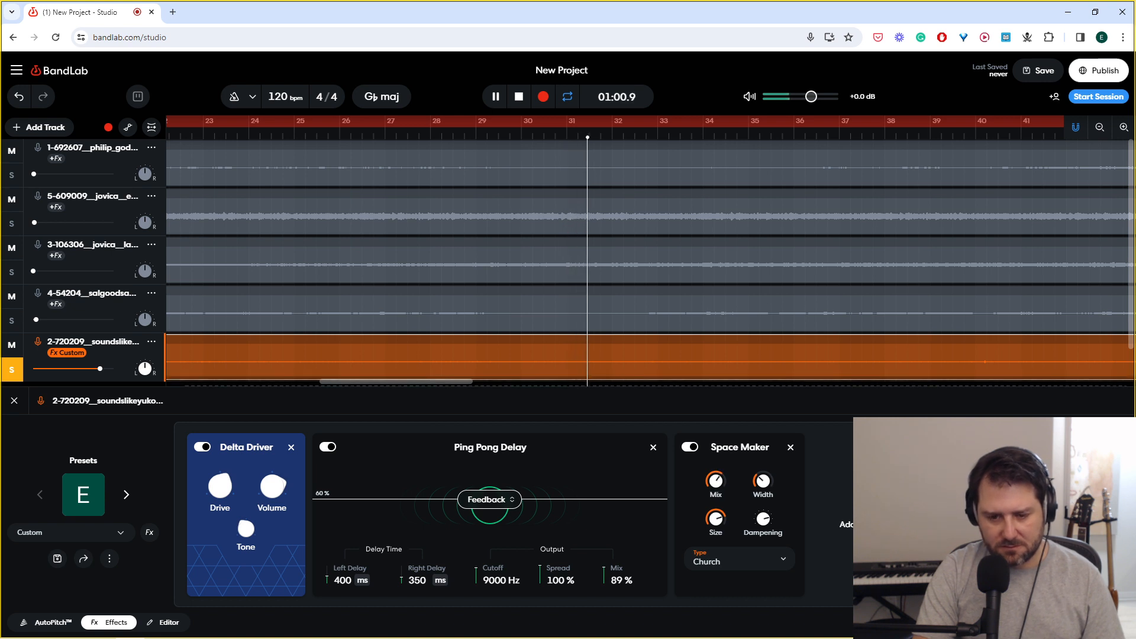
Step: Set the Ping Pong Delay to 43% feedback and 480 ms left delay, and fine-tune the Delta Driver's drive
drag(489, 500, 490, 510)
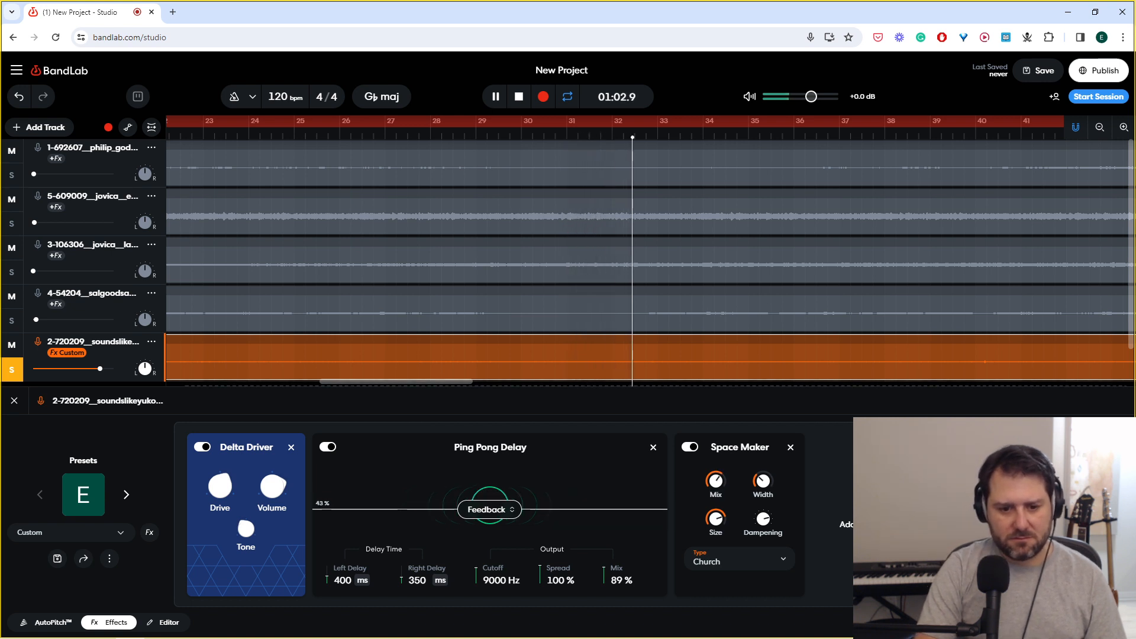
drag(342, 580, 342, 571)
drag(220, 486, 219, 499)
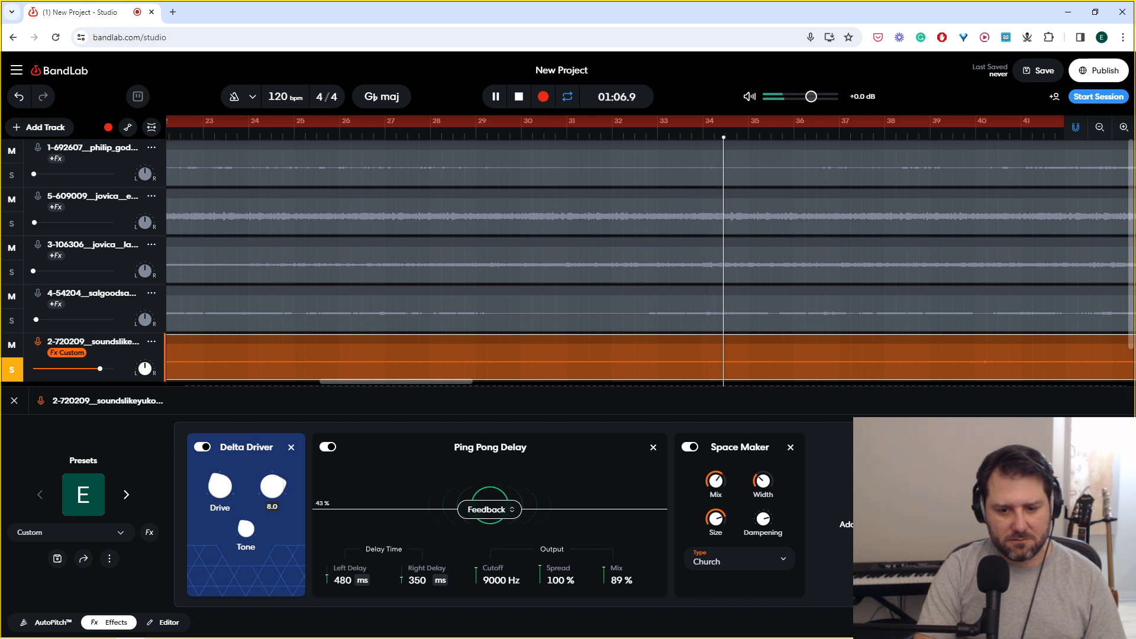
Step: Add an Auto Pan effect to the water-boiling track and place it between the Ping Pong Delay and Space Maker
click(862, 516)
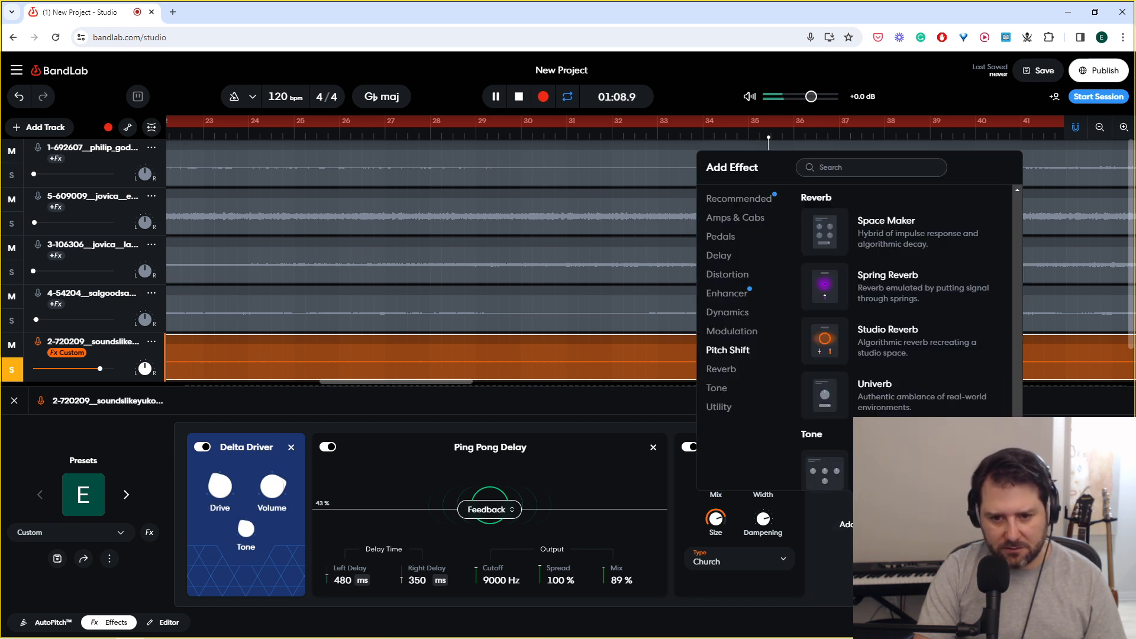
scroll(888, 290, up, 12)
click(887, 285)
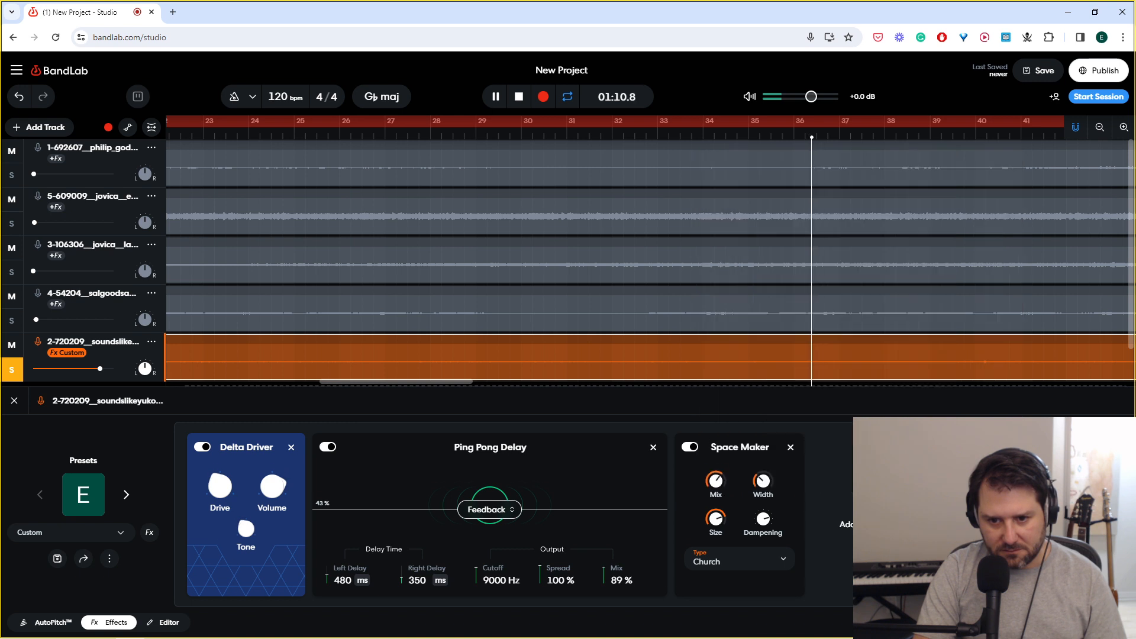
drag(871, 442, 723, 454)
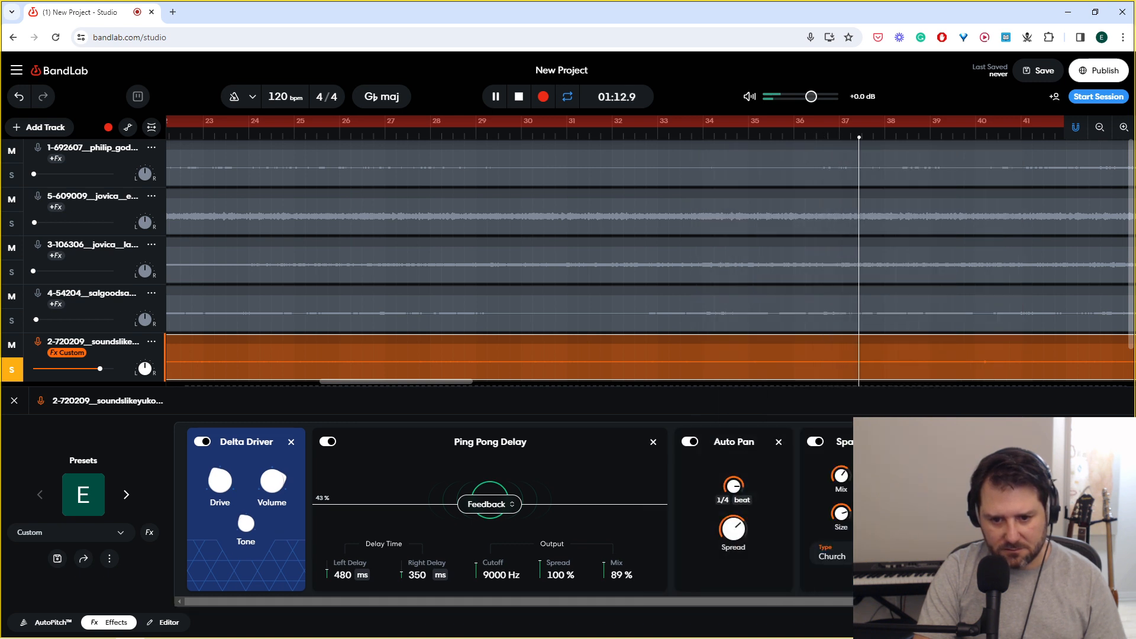
Step: Switch the Auto Pan rate to Hz and lower its spread and rate
click(742, 500)
click(740, 493)
drag(734, 528, 733, 555)
drag(734, 487, 734, 492)
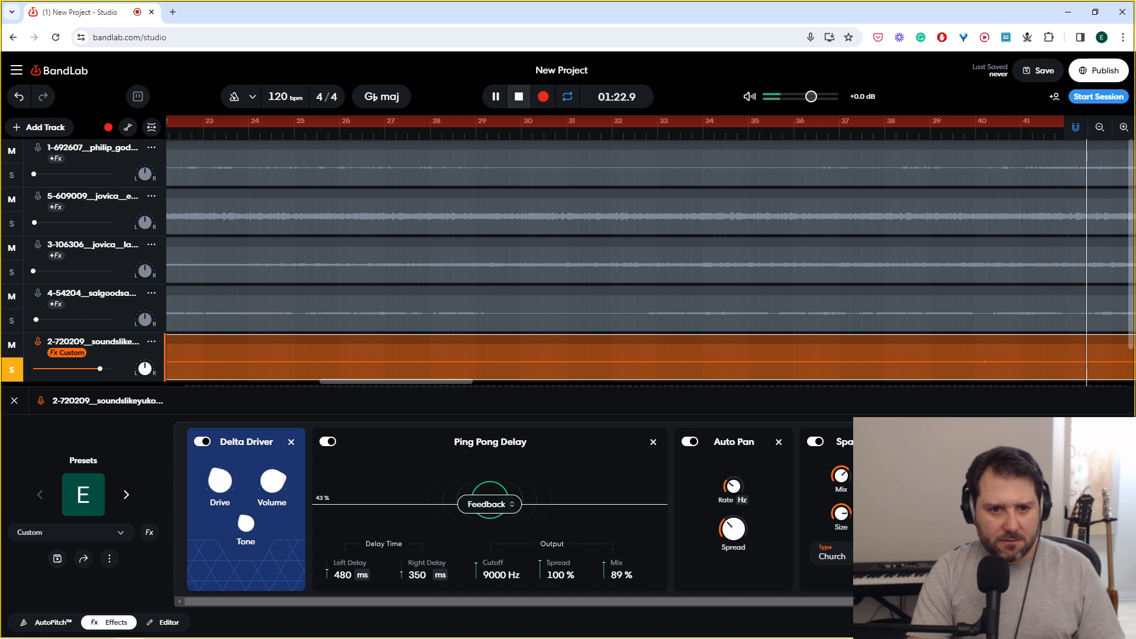
Step: Restart playback from the beginning, unsolo the water-boiling track and raise the jeantalonstrings track's volume
key(space)
key(space)
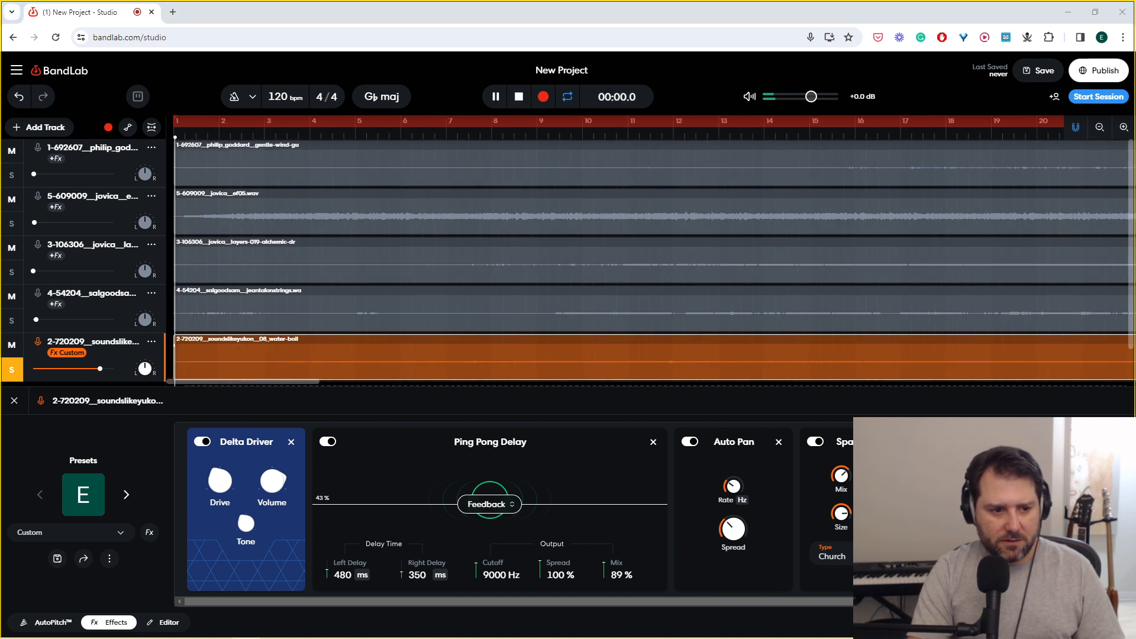
key(s)
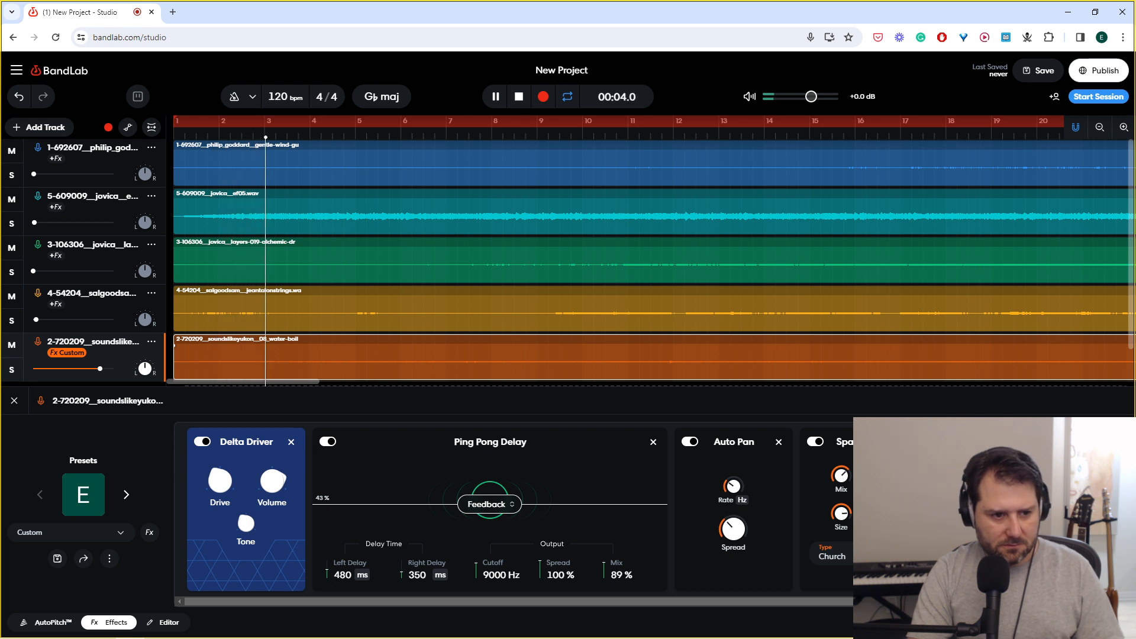
drag(36, 319, 98, 320)
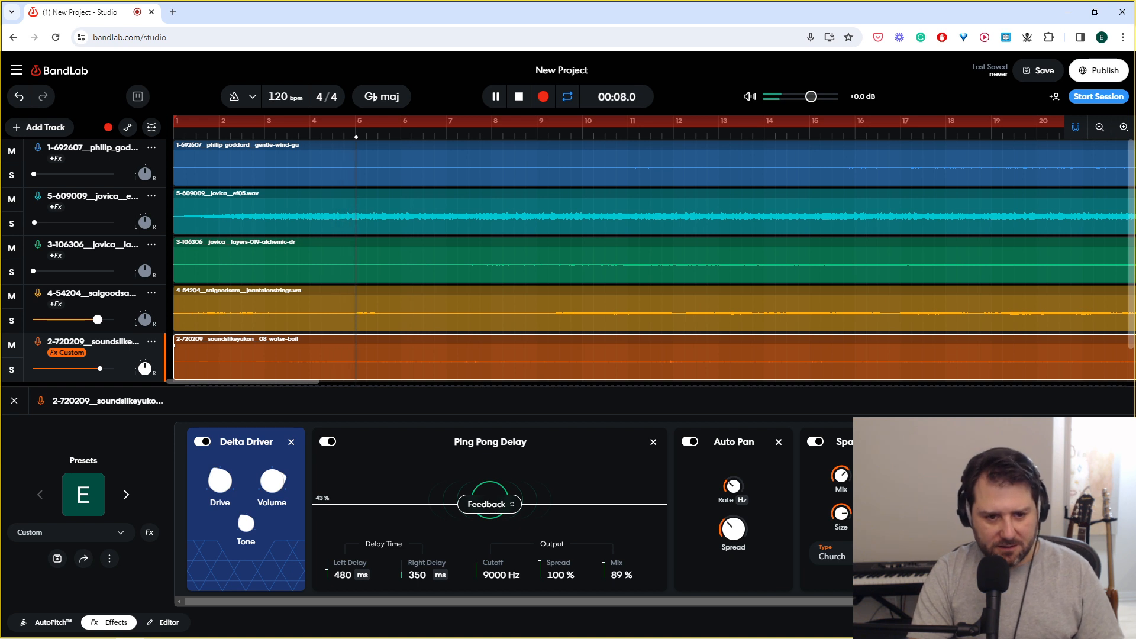
Step: Select the jeantalonstrings track and make its clip start at bar 9, then play the project from the beginning
key(space)
click(95, 309)
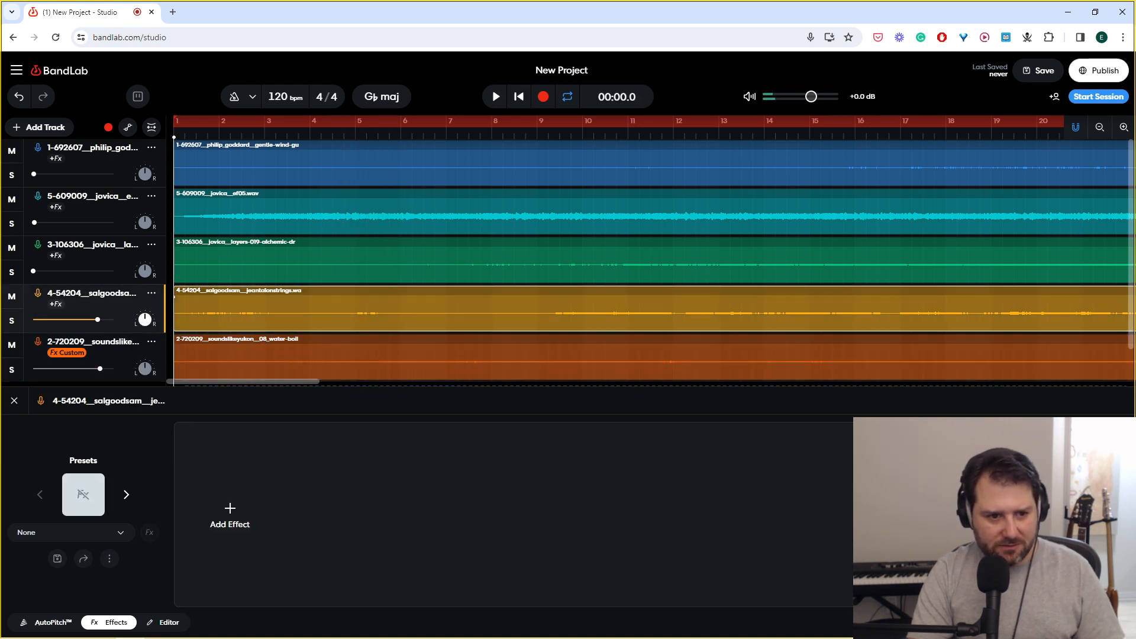
key(space)
drag(237, 309, 600, 309)
key(space)
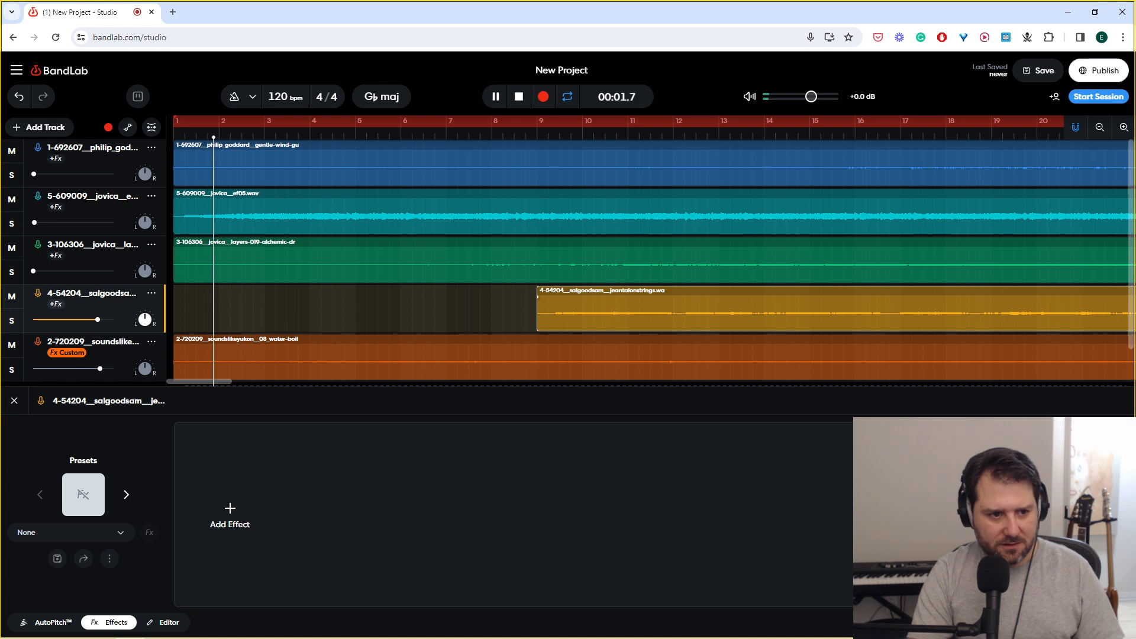
Step: Mute the gentle-wind, ef05 and alchemic-dream tracks, and bring the jeantalonstrings clip's start back to just after bar 6
click(11, 248)
click(12, 200)
click(12, 150)
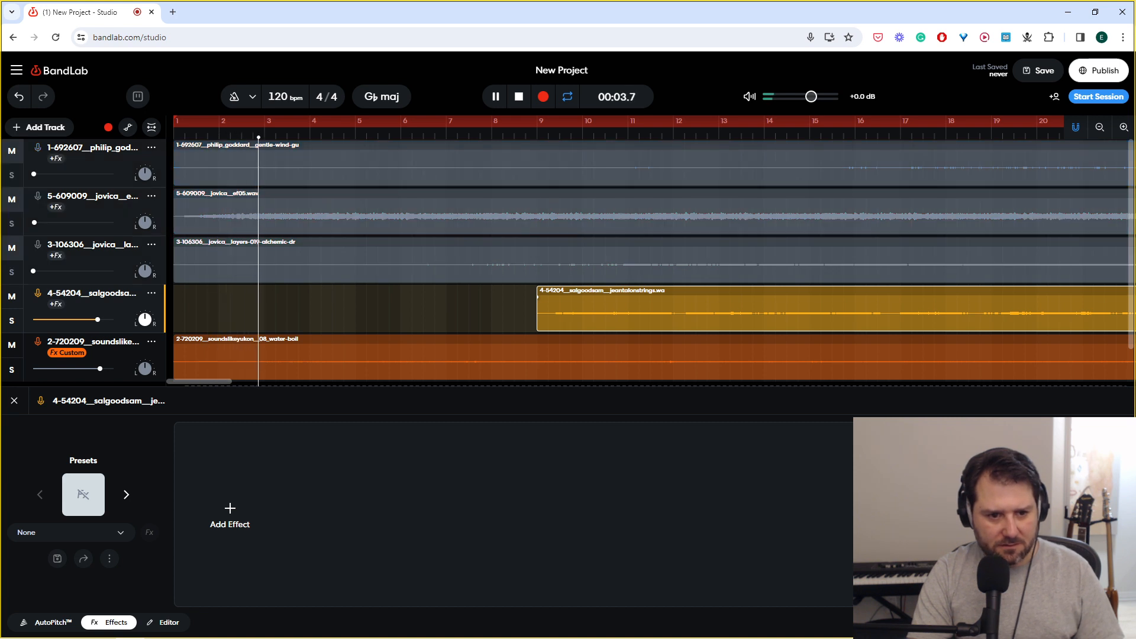
drag(538, 317, 413, 317)
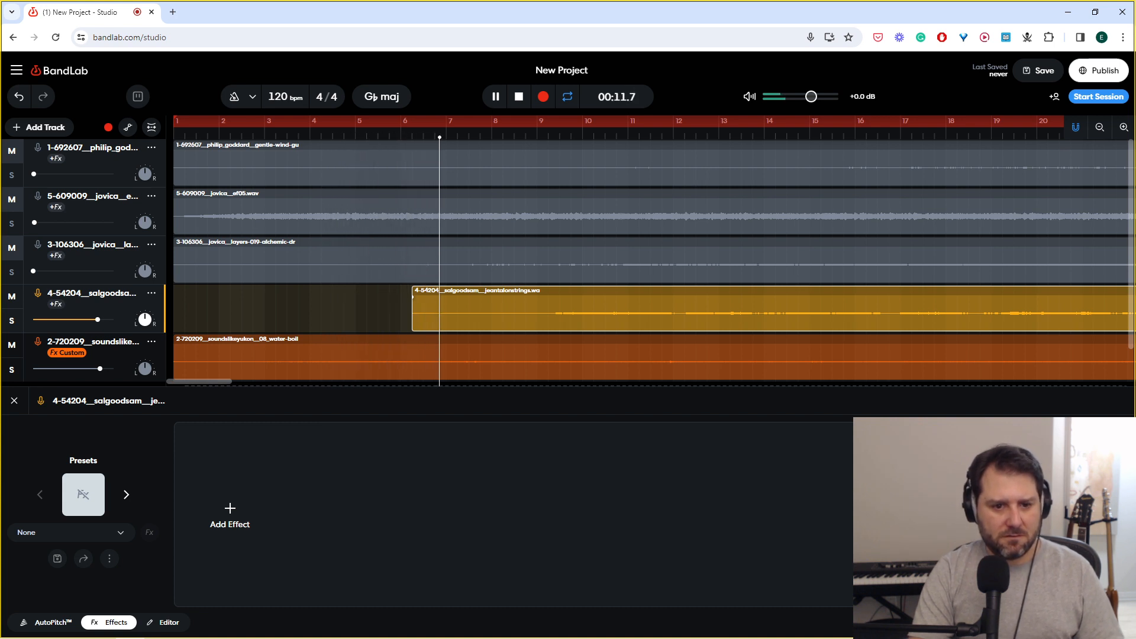
key(space)
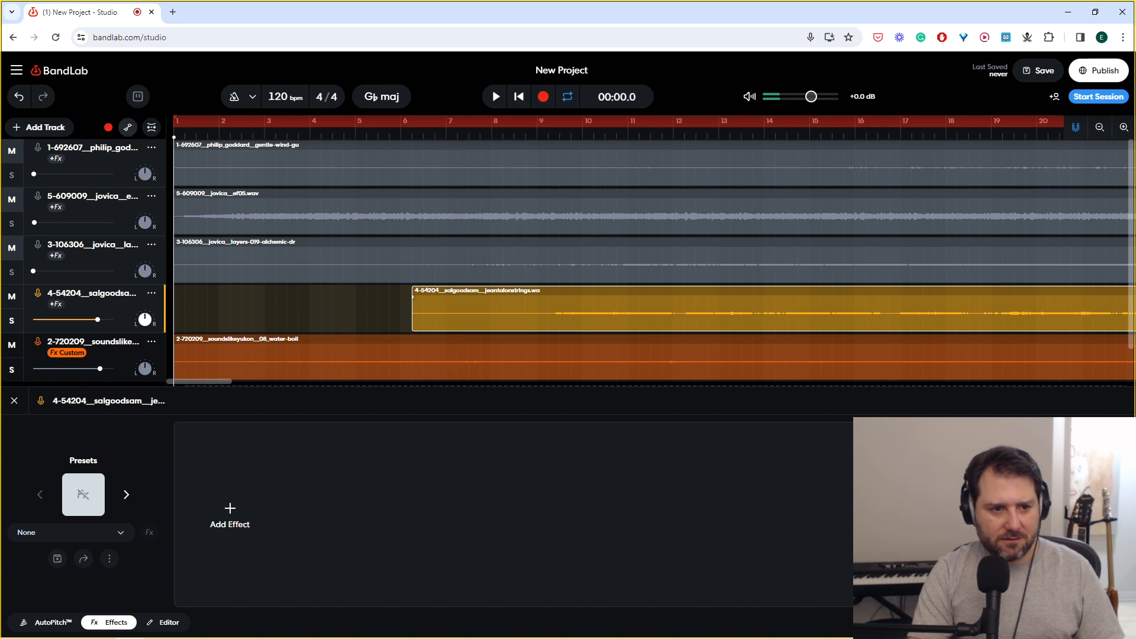
Step: Show the automation lanes and add a lowered volume point on the jeantalonstrings track just before bar 6
key(a)
drag(395, 296, 394, 319)
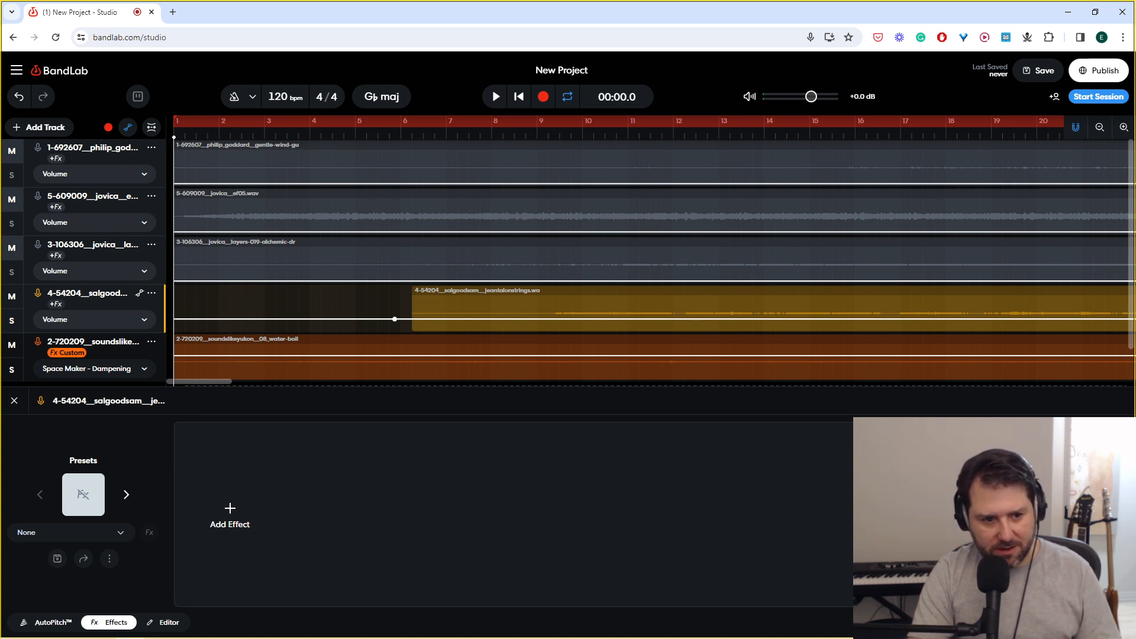
Step: Toggle the automation lanes to compare both track views, and examine the automation parameters available for the jeantalonstrings track
key(a)
key(a)
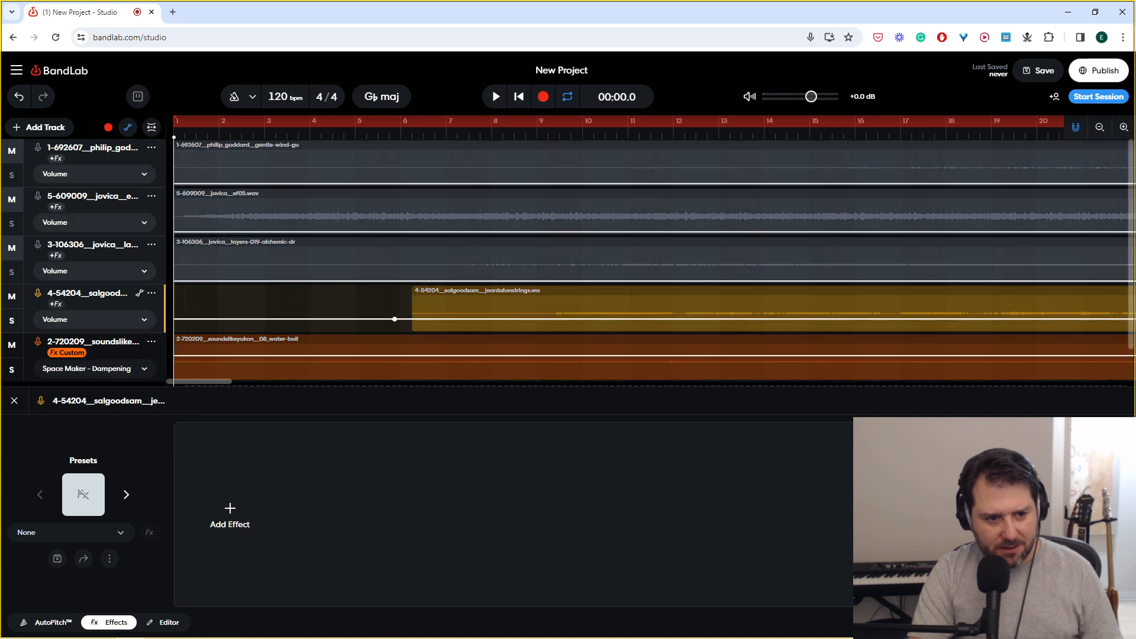
key(a)
key(a)
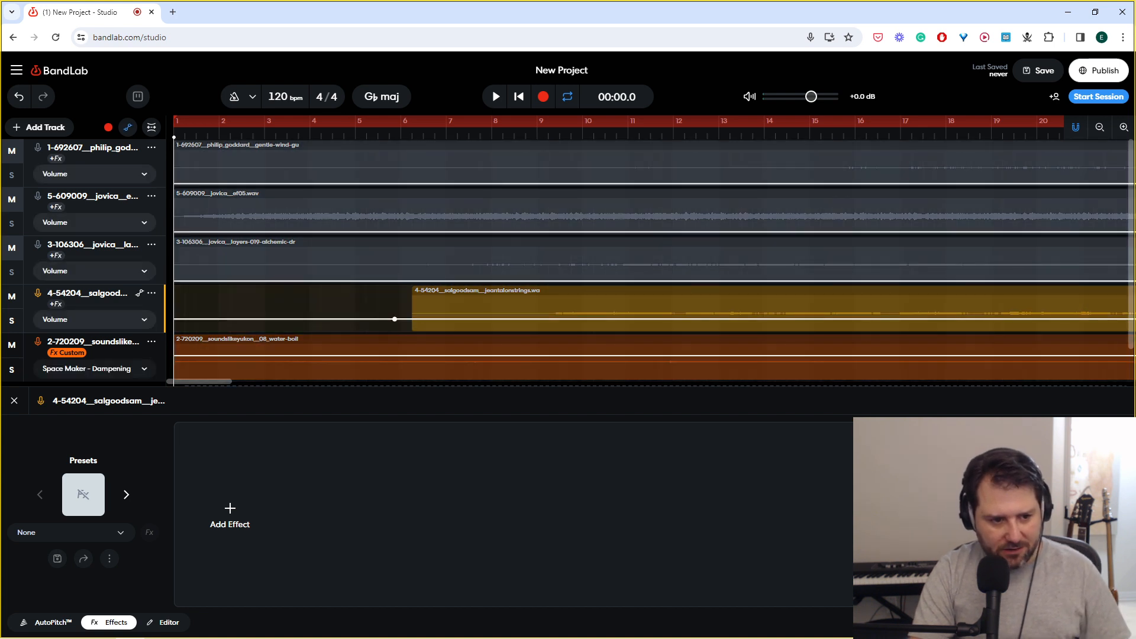
key(a)
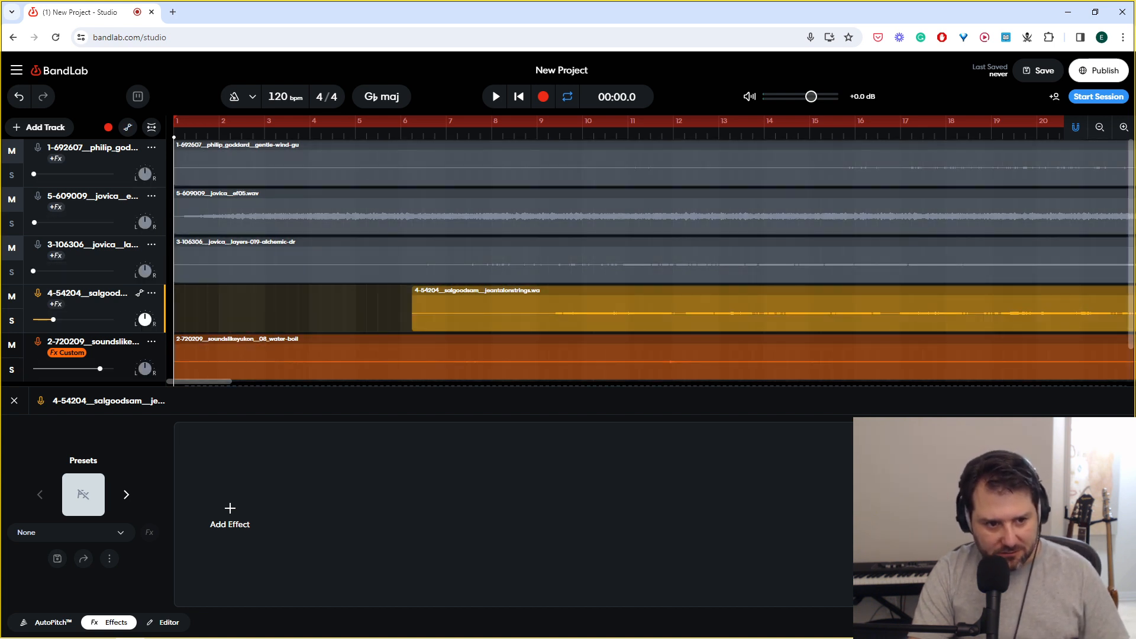
key(a)
key(a)
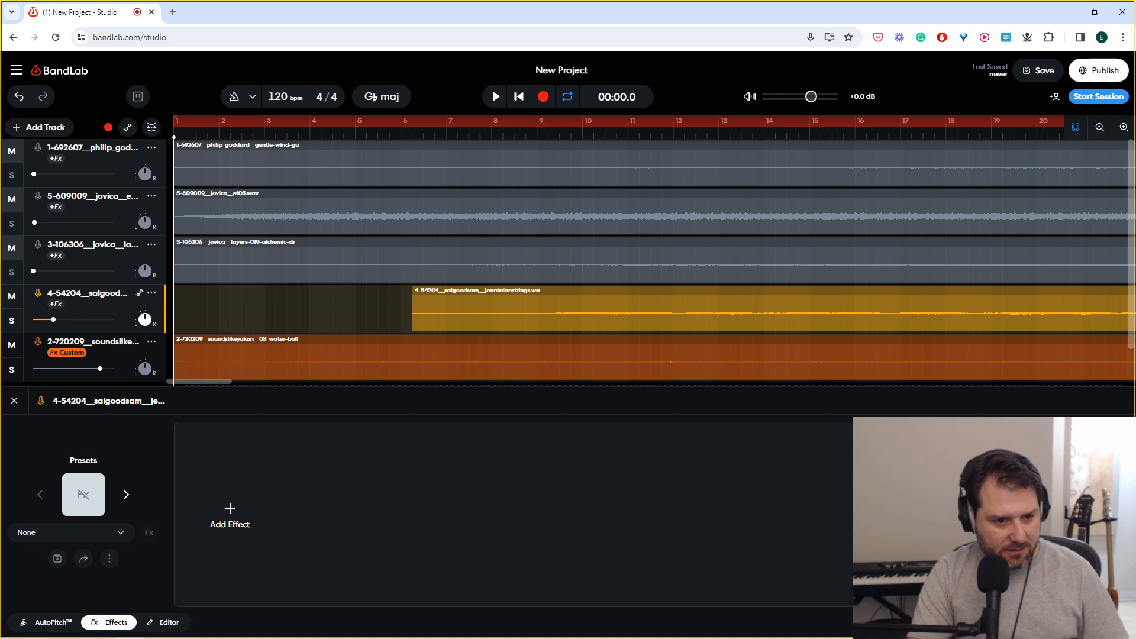
key(a)
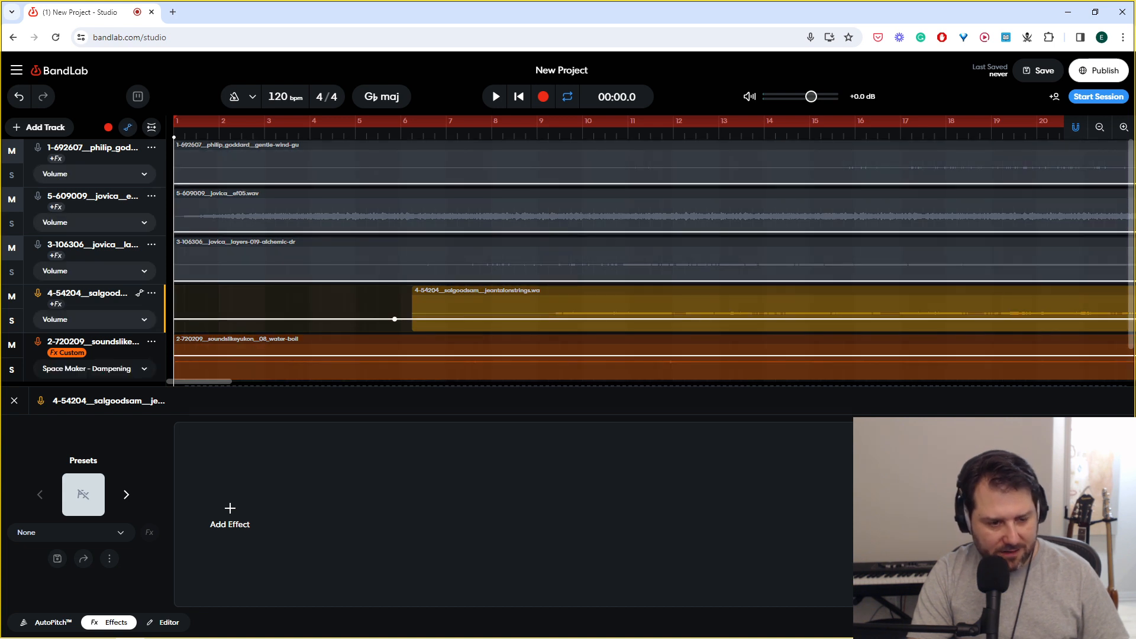
click(93, 319)
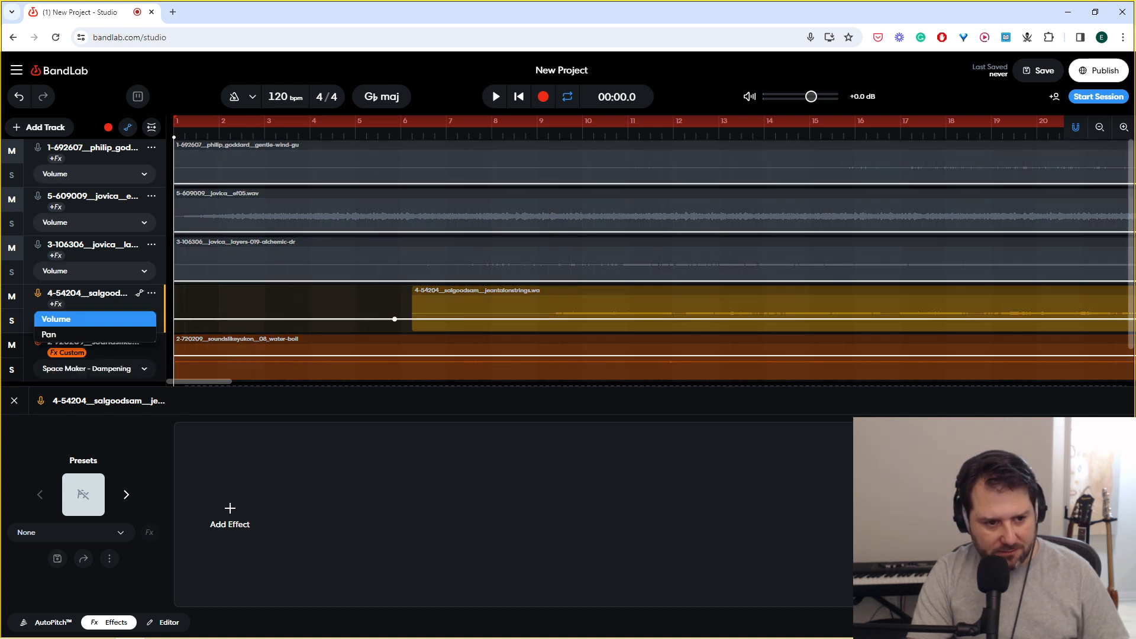
click(93, 319)
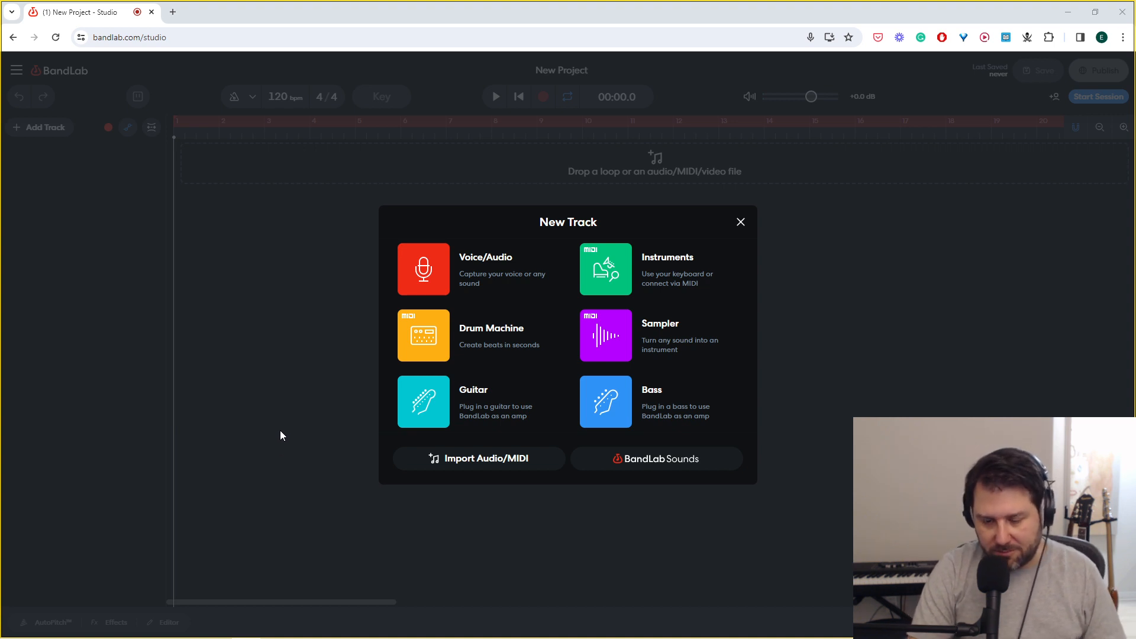
Step: Dismiss the new-track dialog and import the five field recordings from the Creative Mornings Pack folder at about bar 8.5
click(742, 223)
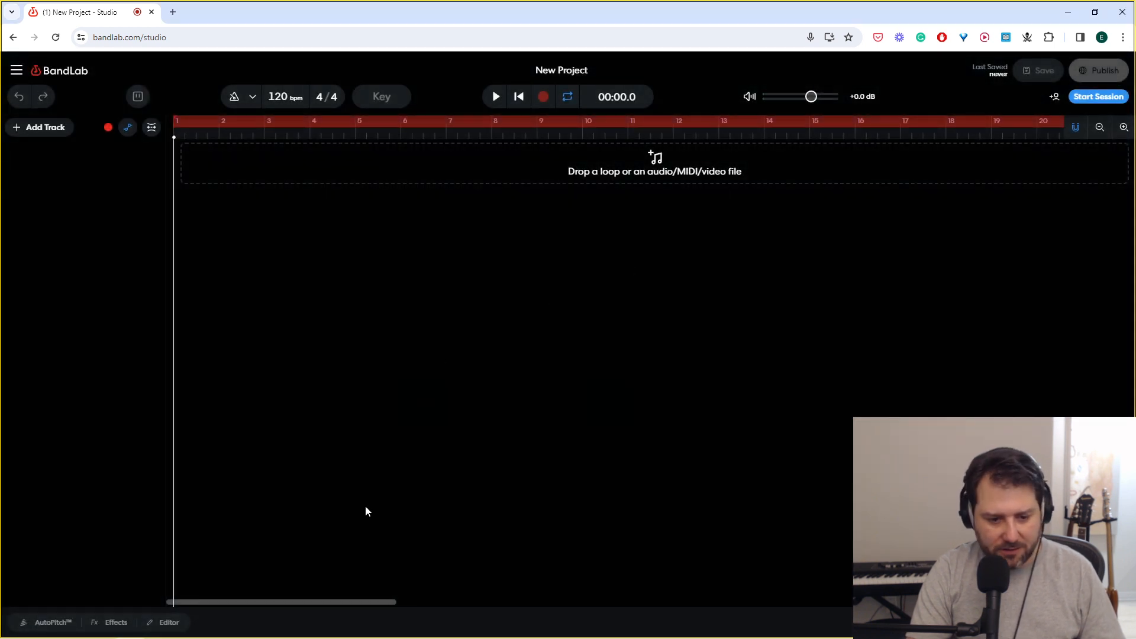
click(159, 628)
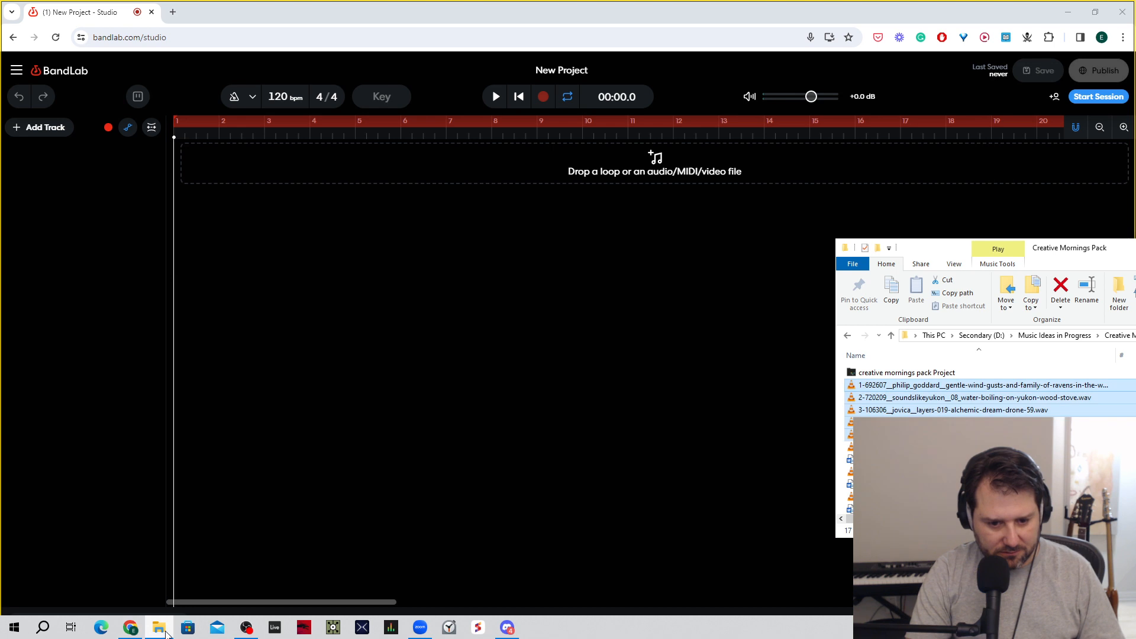
drag(950, 391, 530, 176)
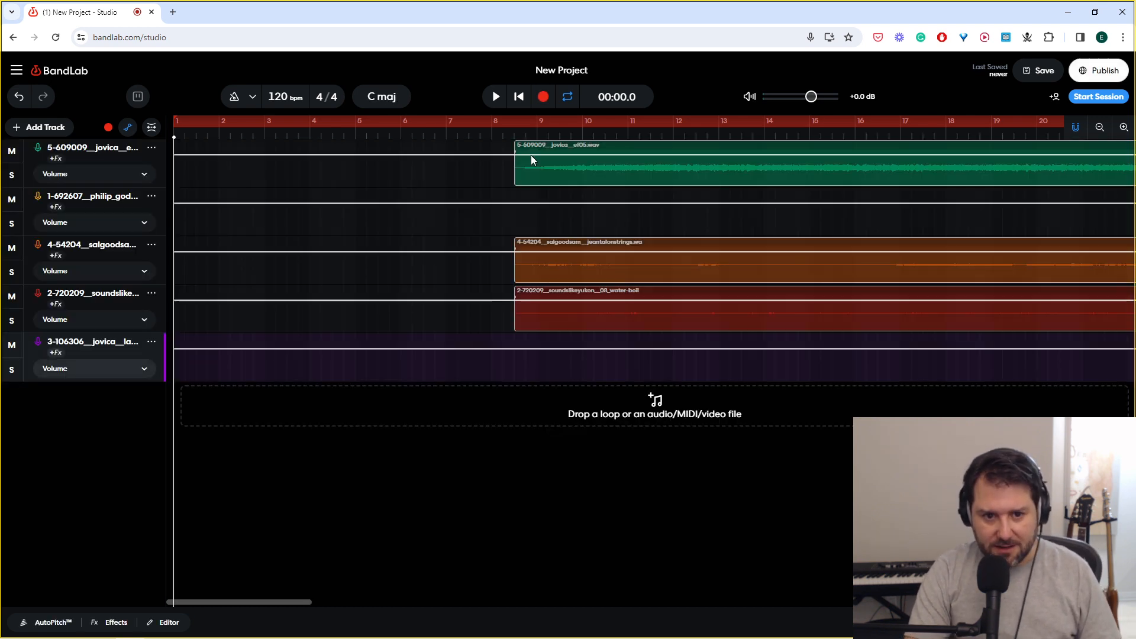
Step: Hide the automation lanes of the imported tracks and show them again
click(125, 130)
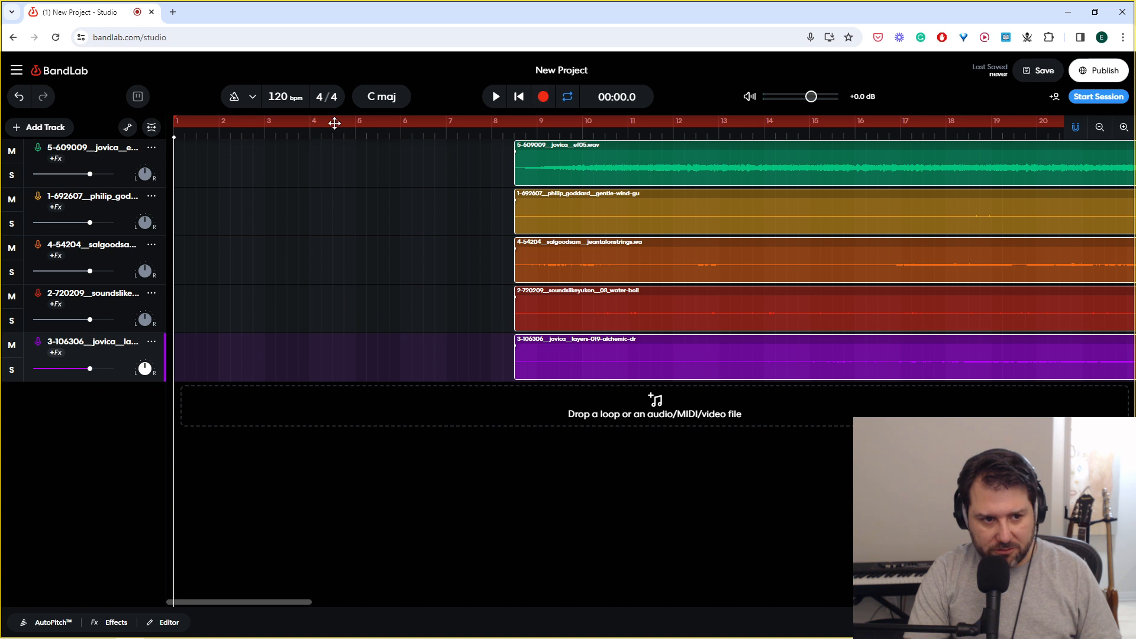
click(128, 128)
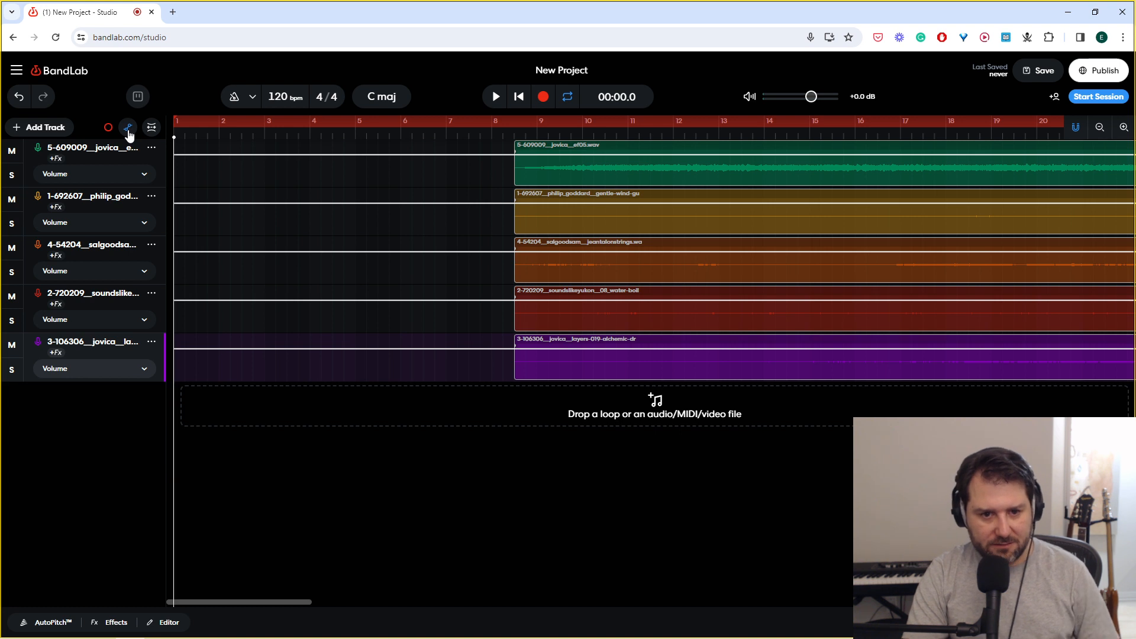
Step: Check the automation parameters available for the ef05 track and hide the automation lanes
click(127, 176)
click(128, 174)
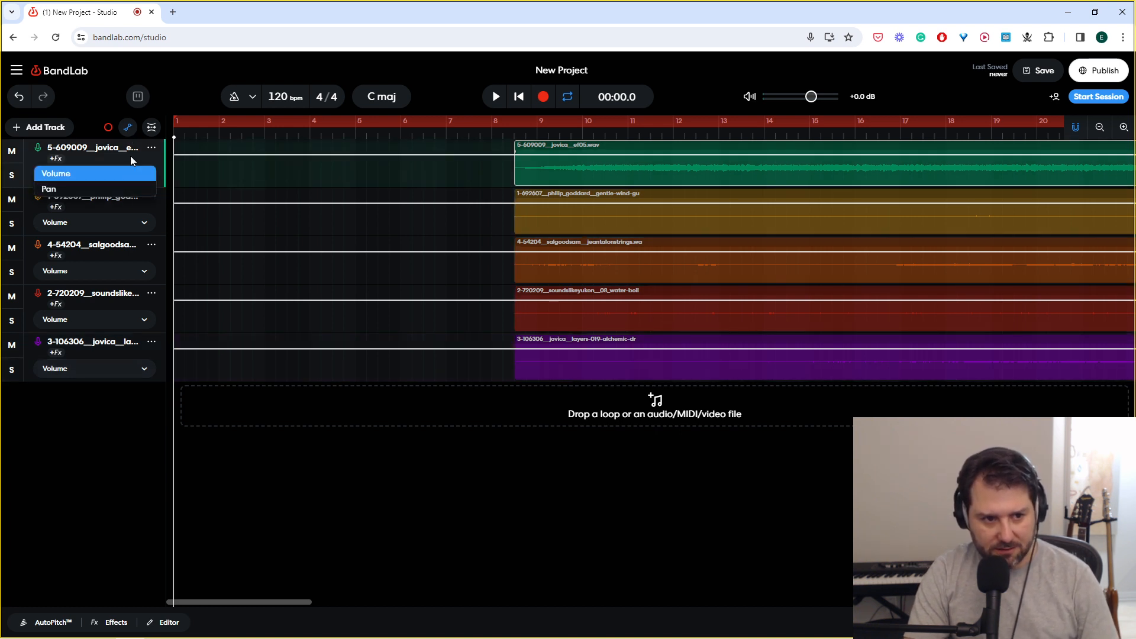
click(128, 128)
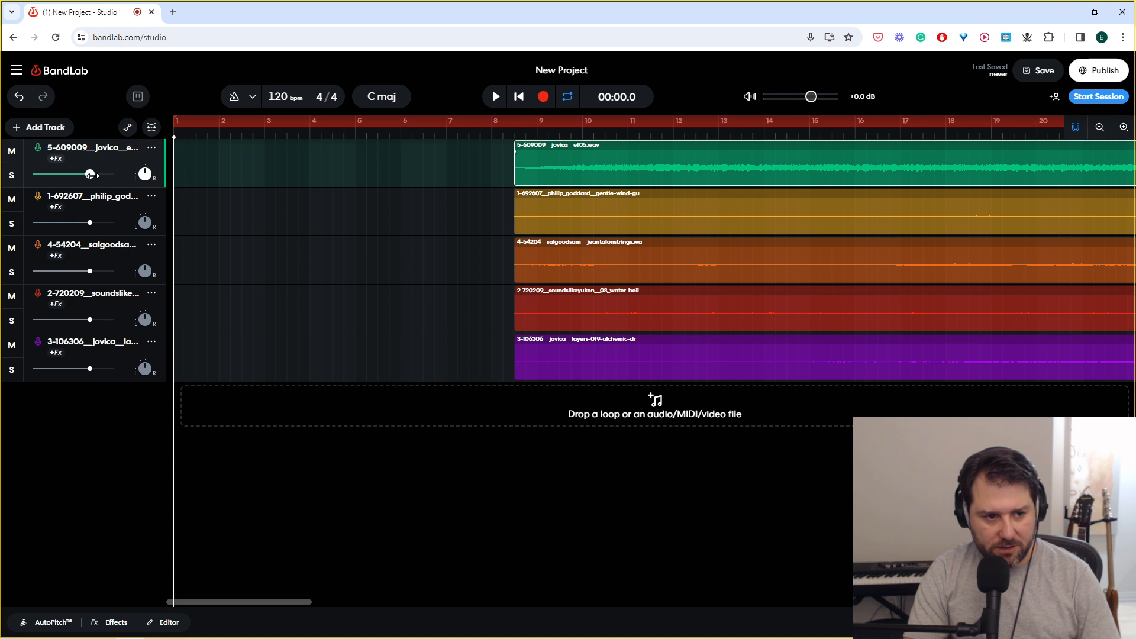
Step: Turn all five tracks' volumes down to minimum, then bring the water-boil track's volume back up
drag(90, 175, 33, 174)
drag(90, 222, 33, 223)
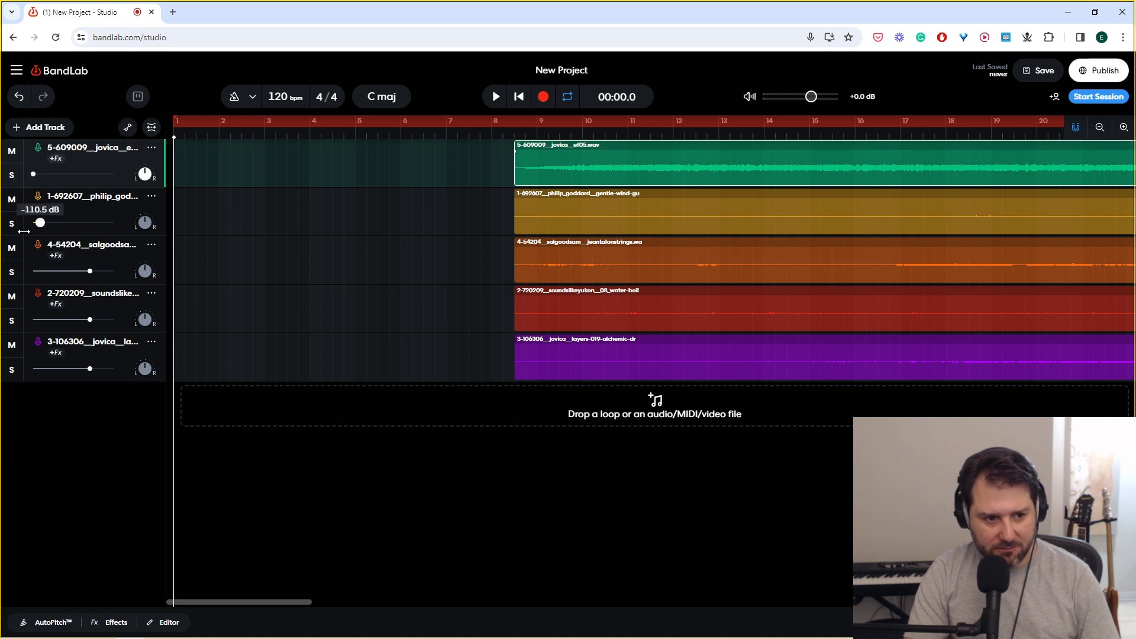
drag(90, 271, 33, 271)
drag(90, 319, 33, 319)
drag(90, 369, 33, 369)
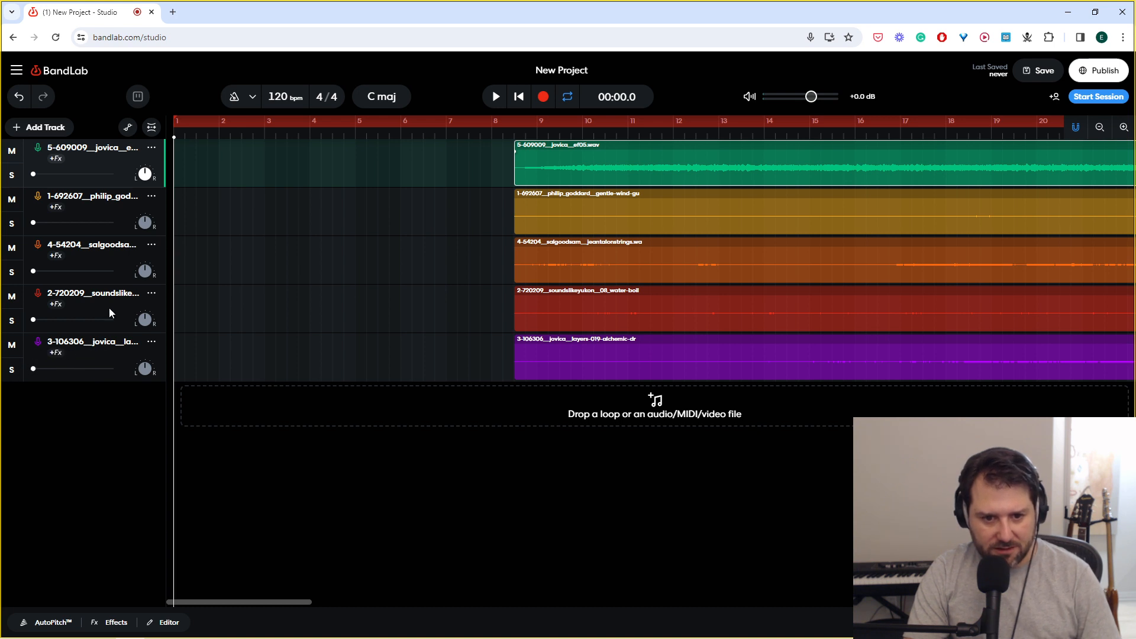
drag(33, 320, 131, 318)
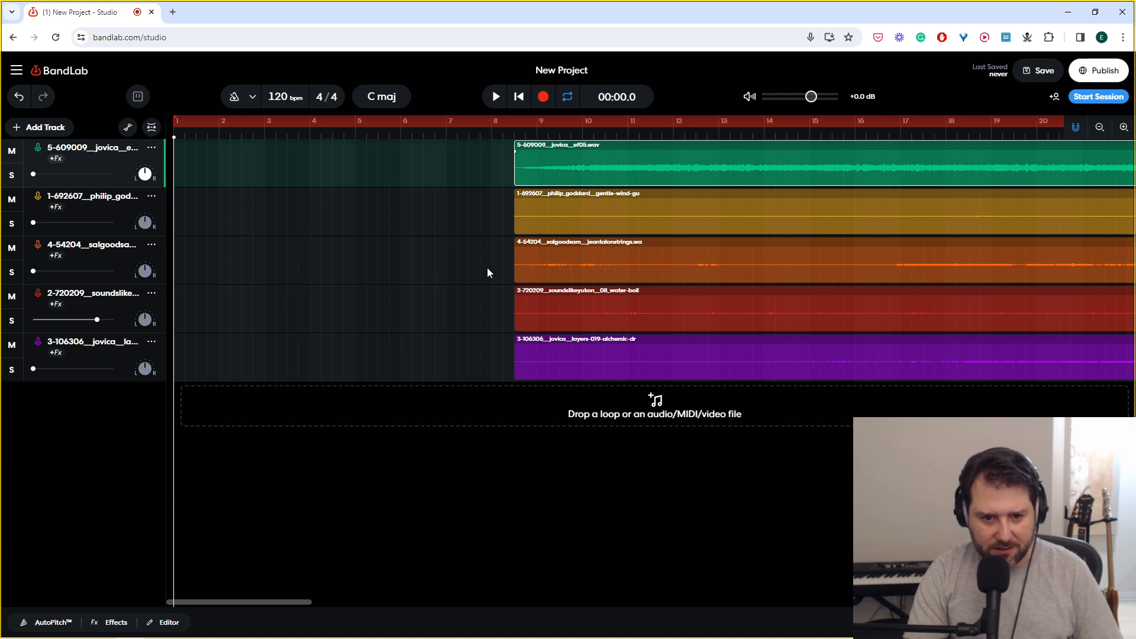
Step: Move all five regions to start at bar 1 and audition the water-boil track in solo
drag(470, 165, 176, 320)
click(9, 320)
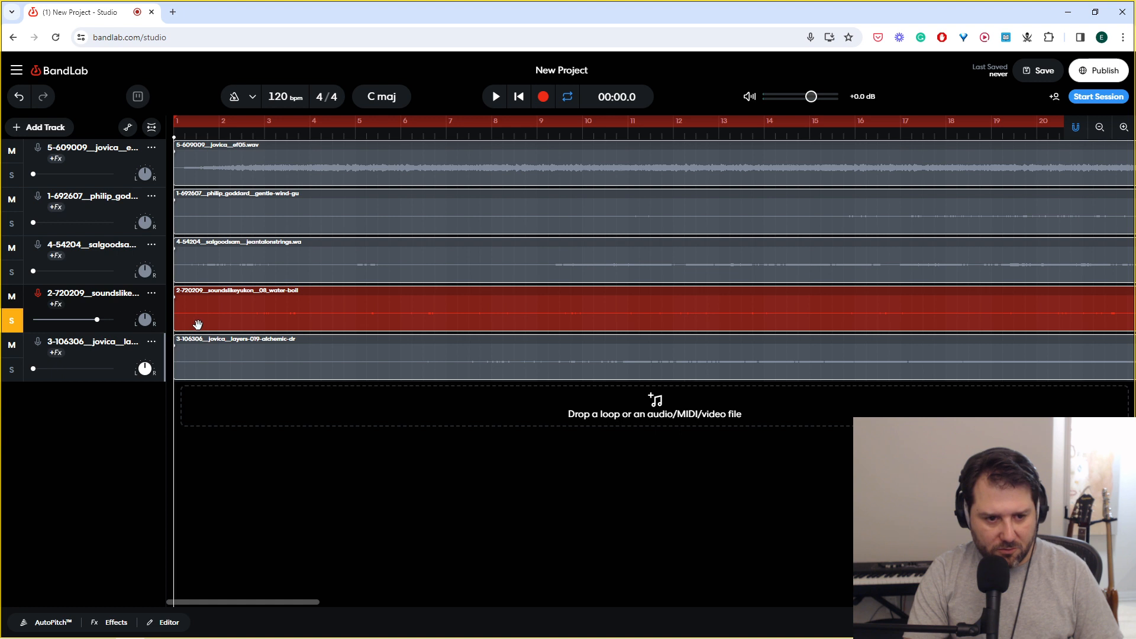
key(space)
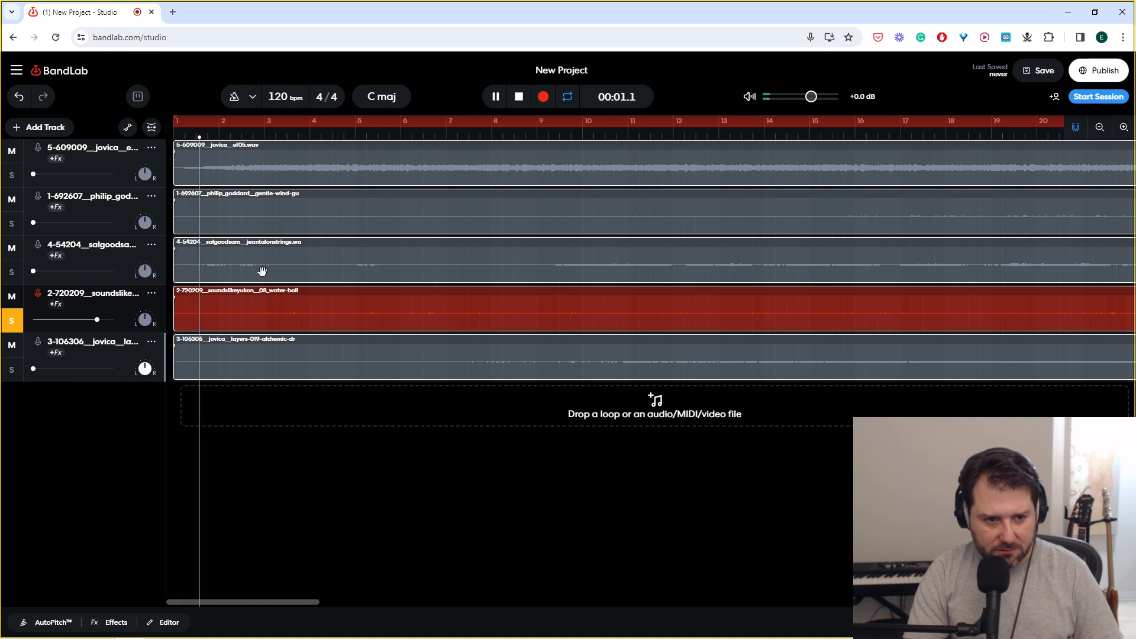
click(309, 133)
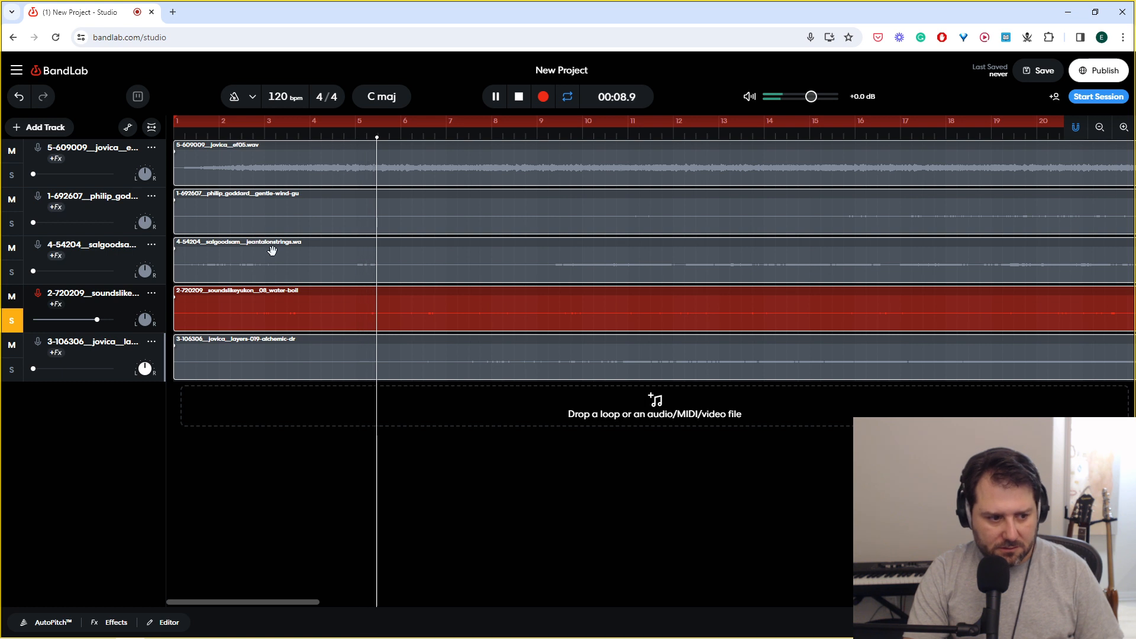
key(space)
Step: Slow the water-boil region to 0.35x speed with AudioStretch and preview it from about a third of the way in
click(270, 318)
right_click(271, 318)
mouse_move(305, 531)
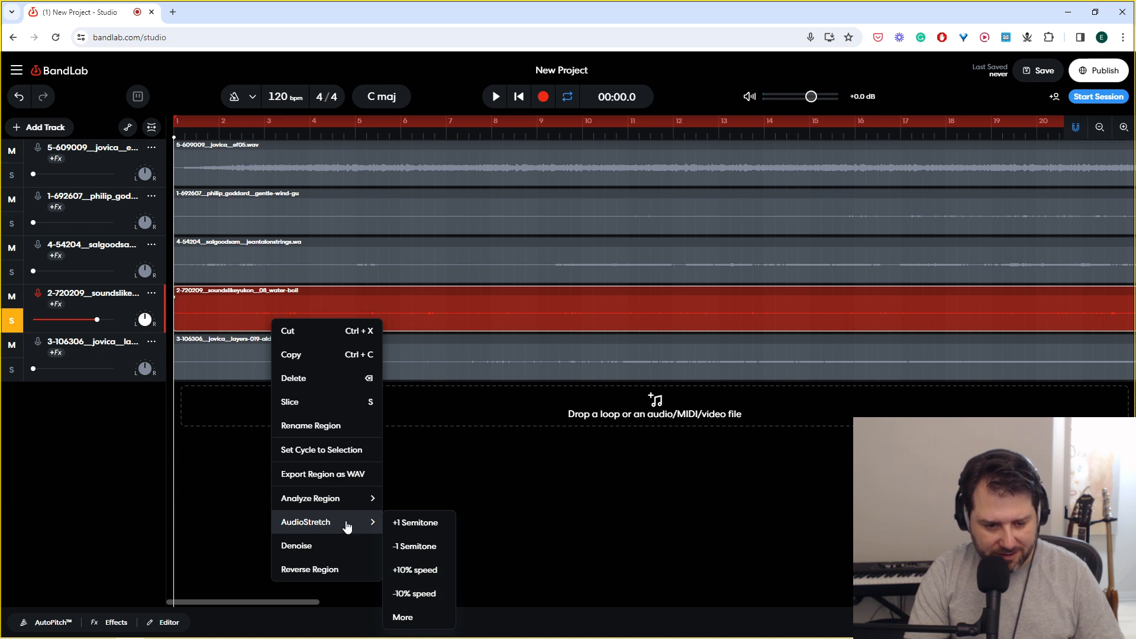
click(404, 617)
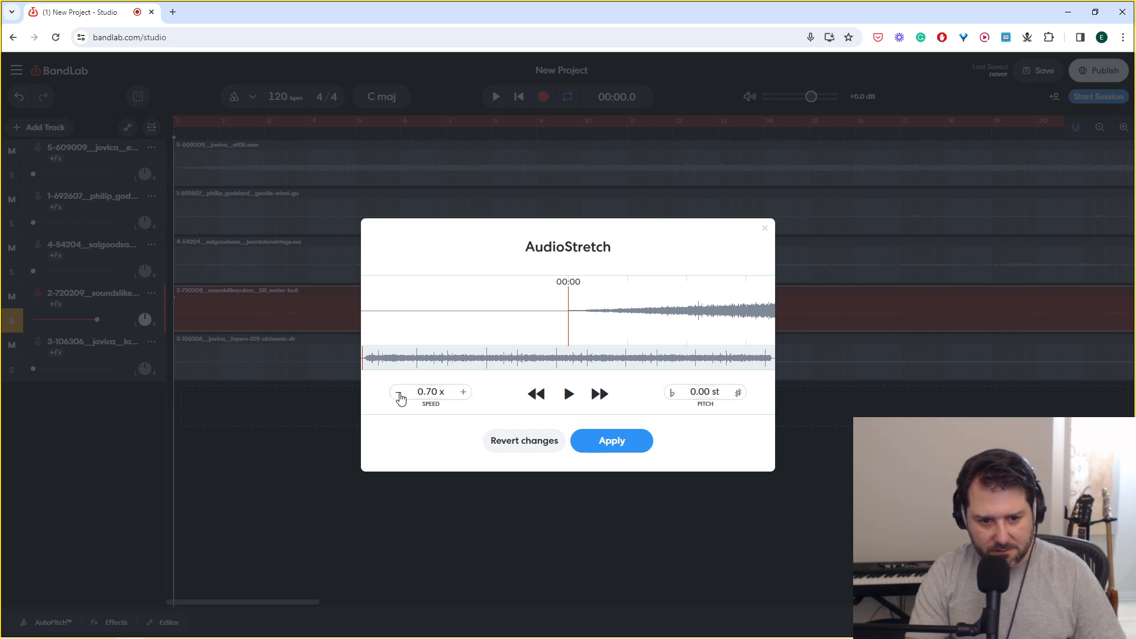
click(567, 396)
click(512, 359)
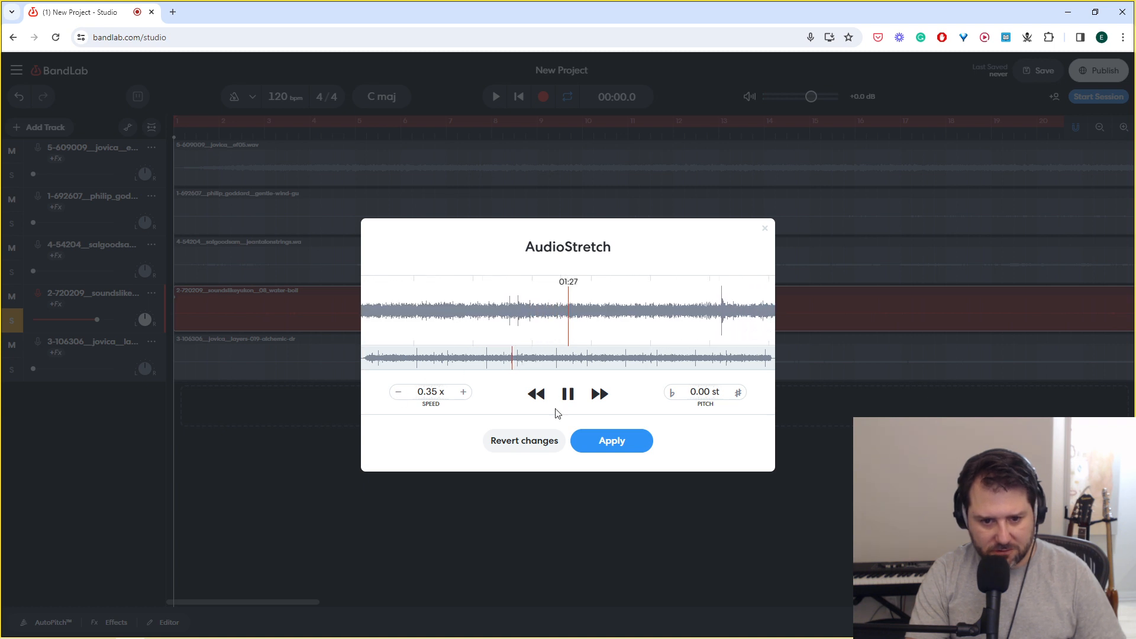
Step: Lower the water-boil region's pitch and apply the AudioStretch changes
drag(670, 397, 680, 454)
click(693, 396)
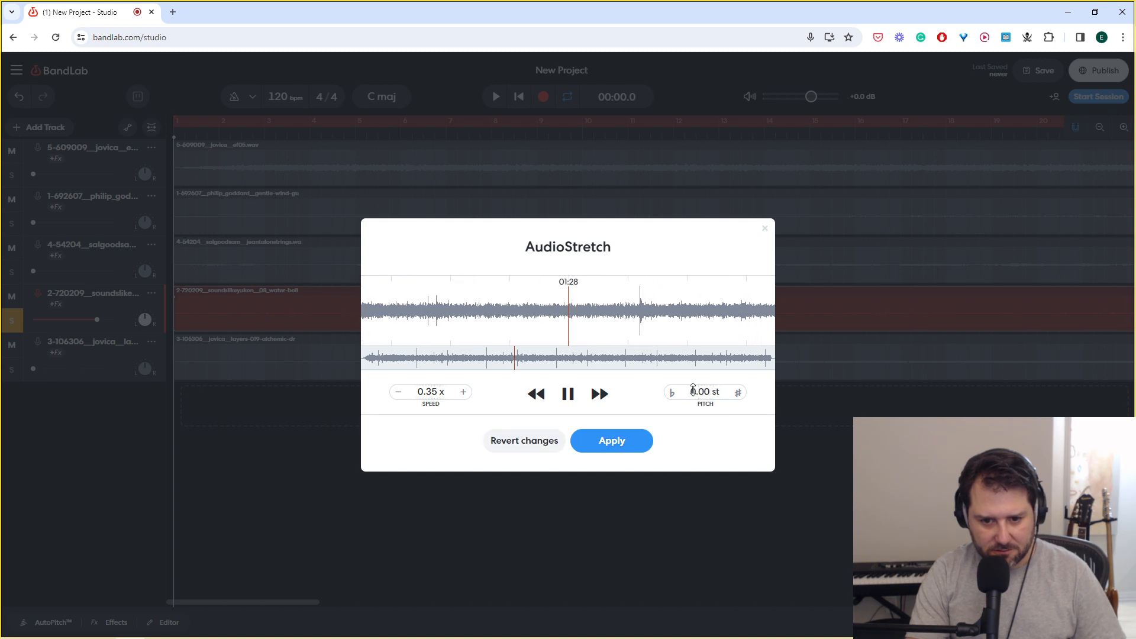
drag(678, 523, 714, 340)
click(672, 393)
click(627, 449)
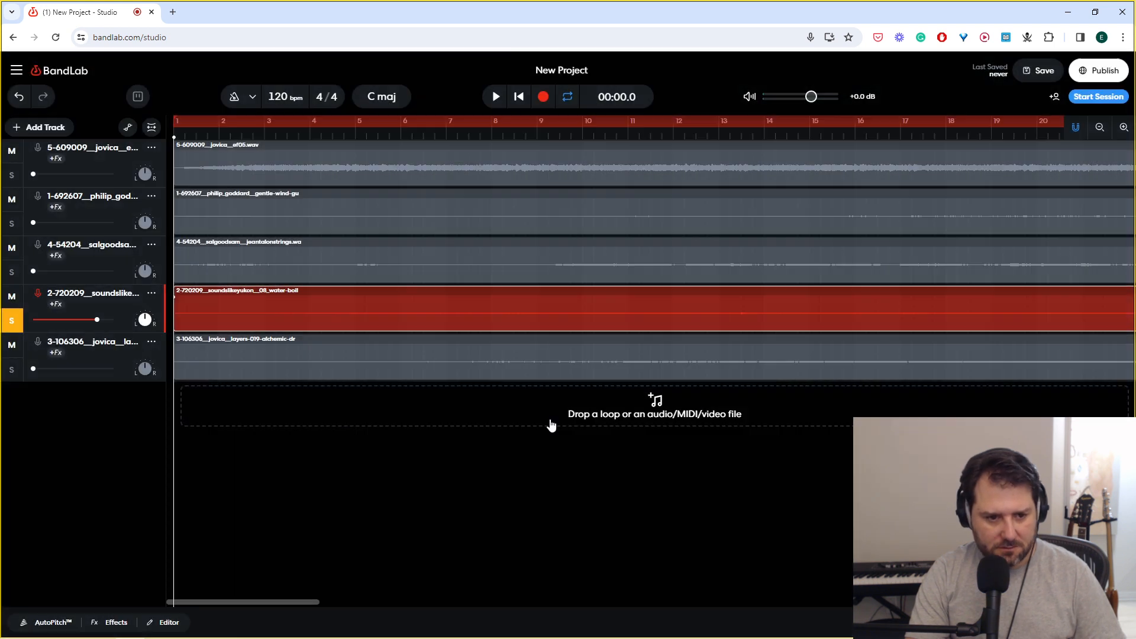
Step: Play back the stretched water-boil region and raise the track's volume to maximum
key(space)
key(space)
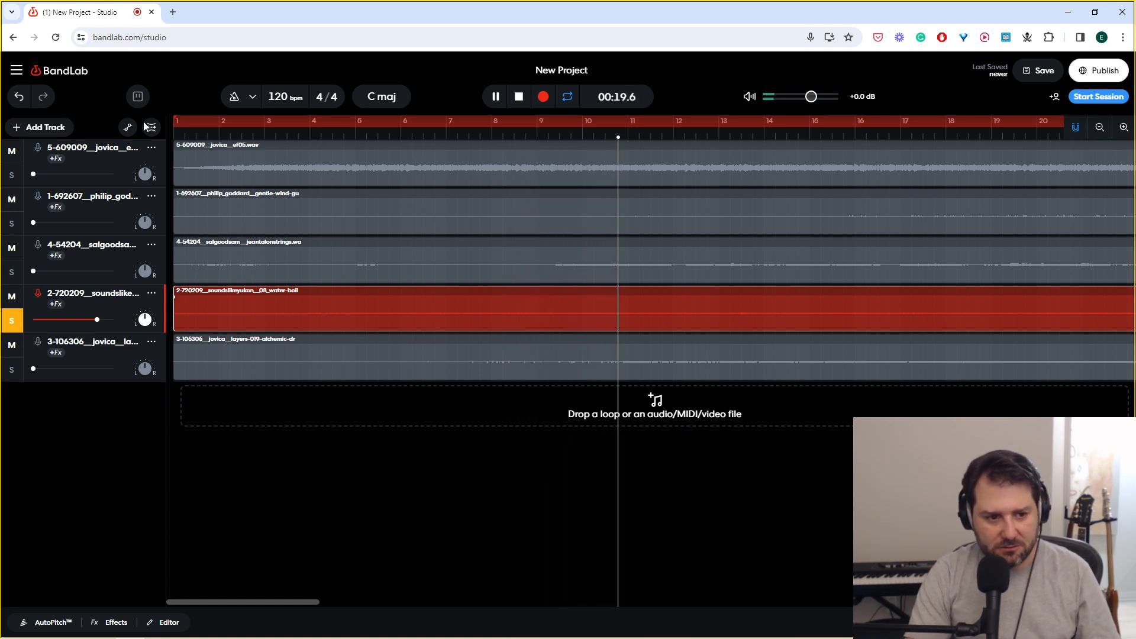
drag(97, 320, 114, 320)
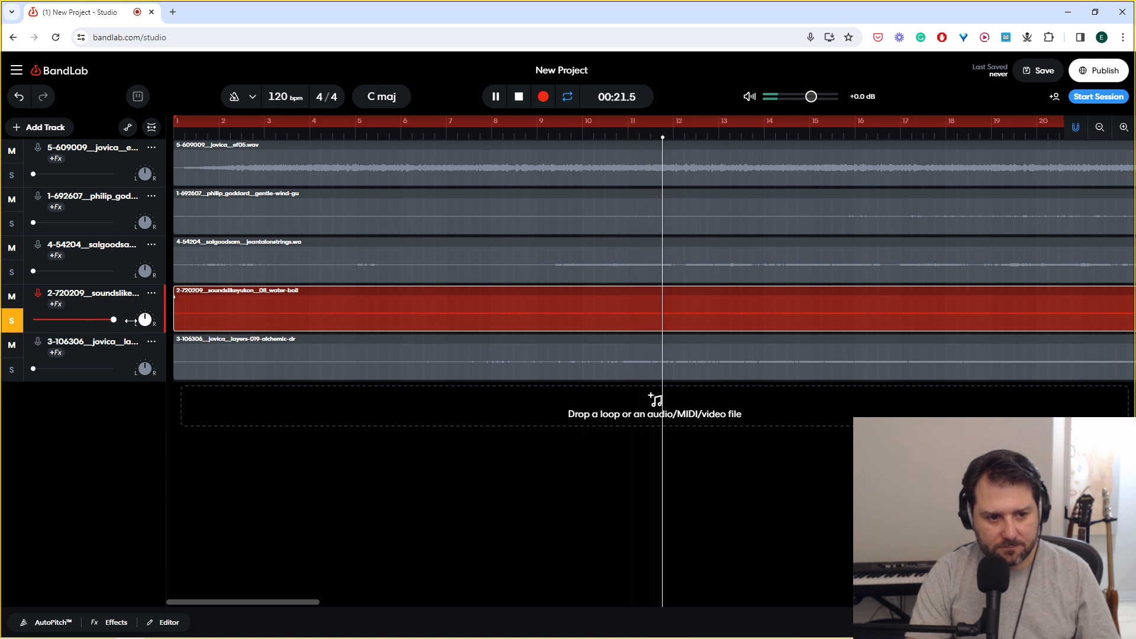
key(space)
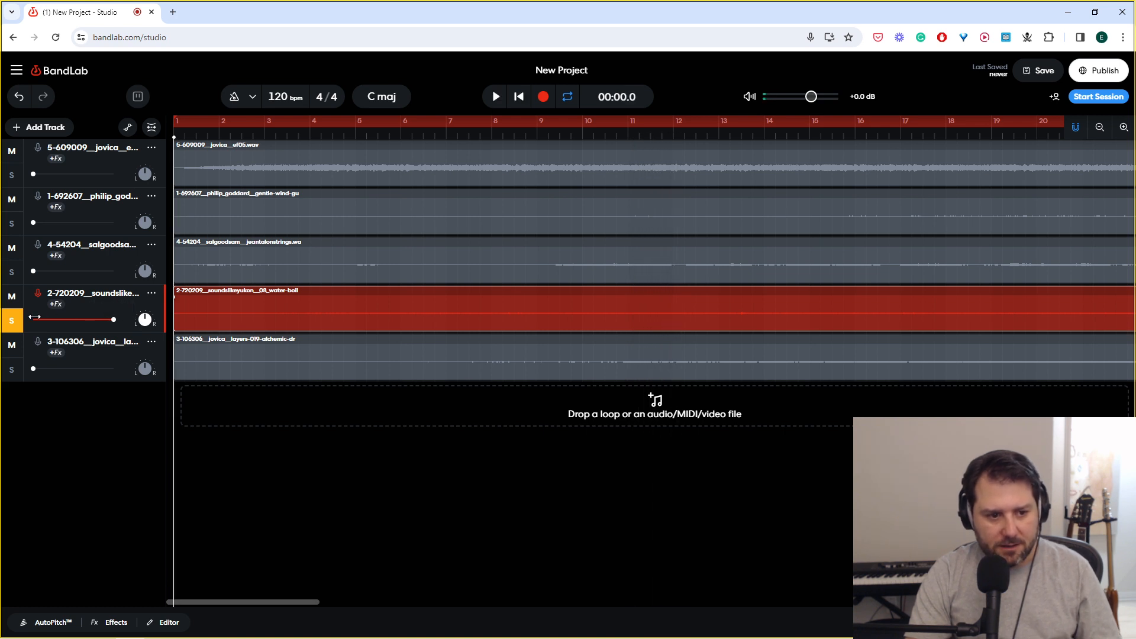
Step: Browse the effects for the water-boil track and apply the Cinematic Ambience preset from the Ambient category
click(116, 623)
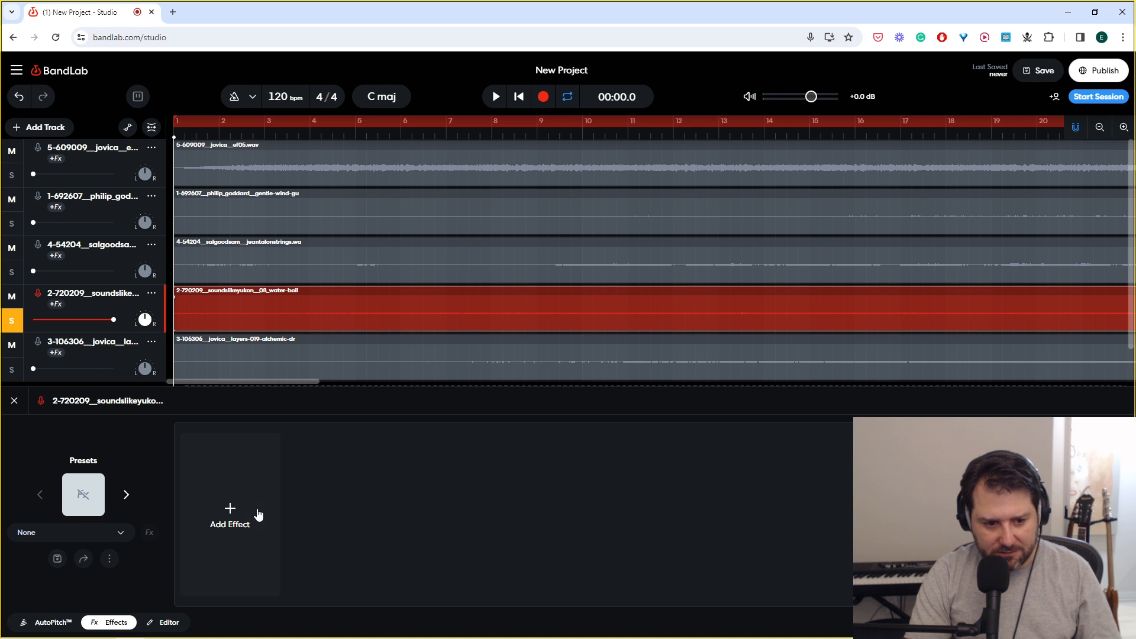
click(267, 513)
click(342, 525)
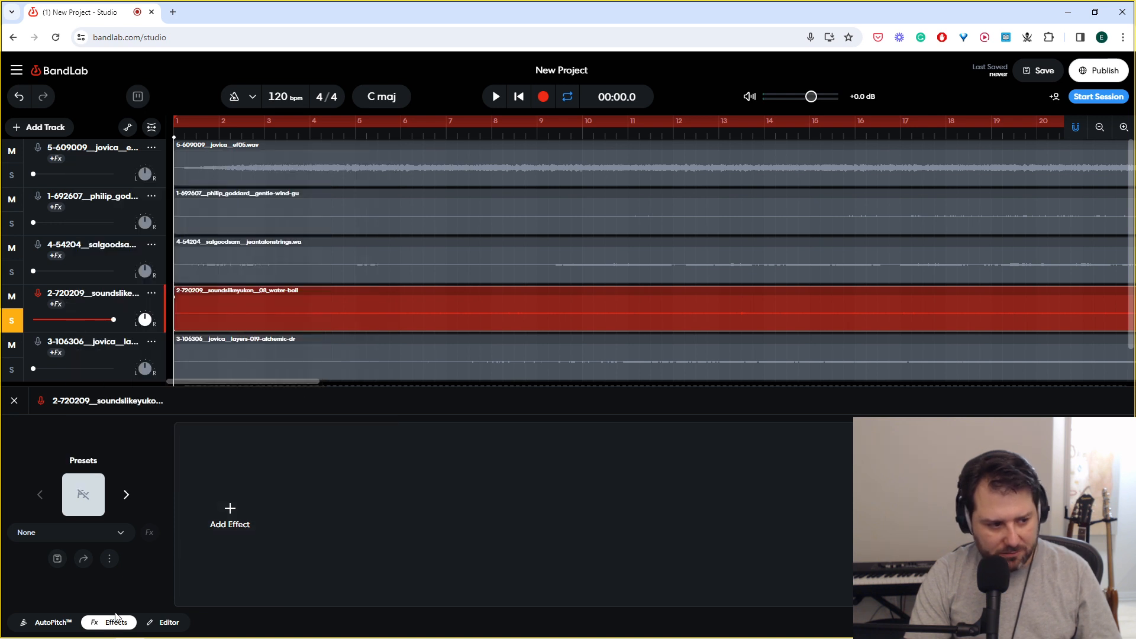
click(248, 519)
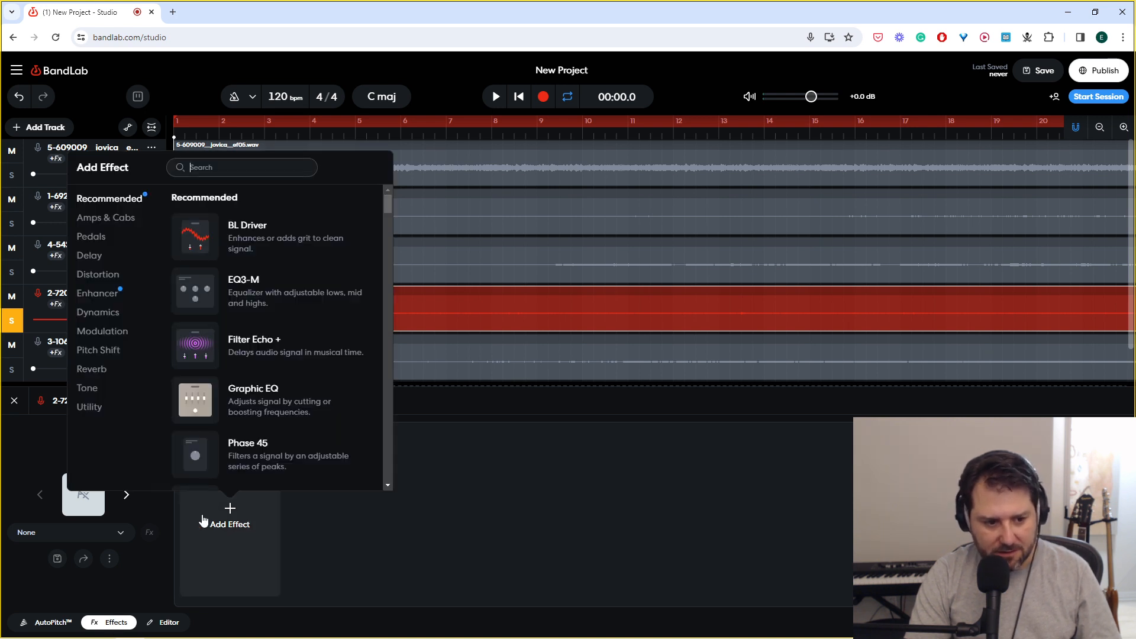
click(88, 533)
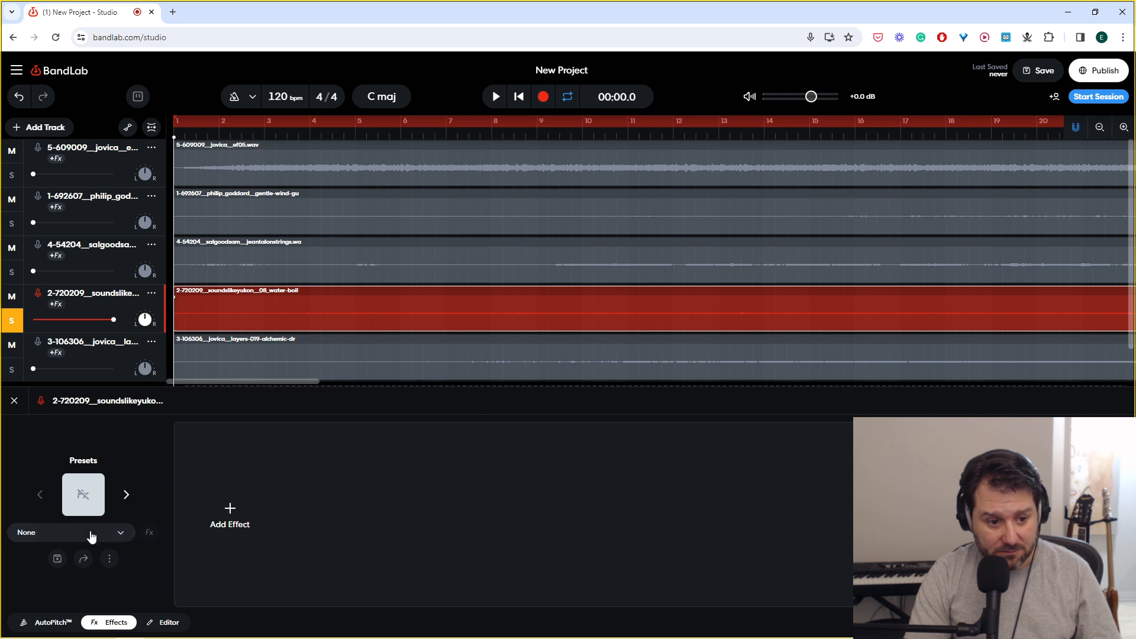
click(95, 513)
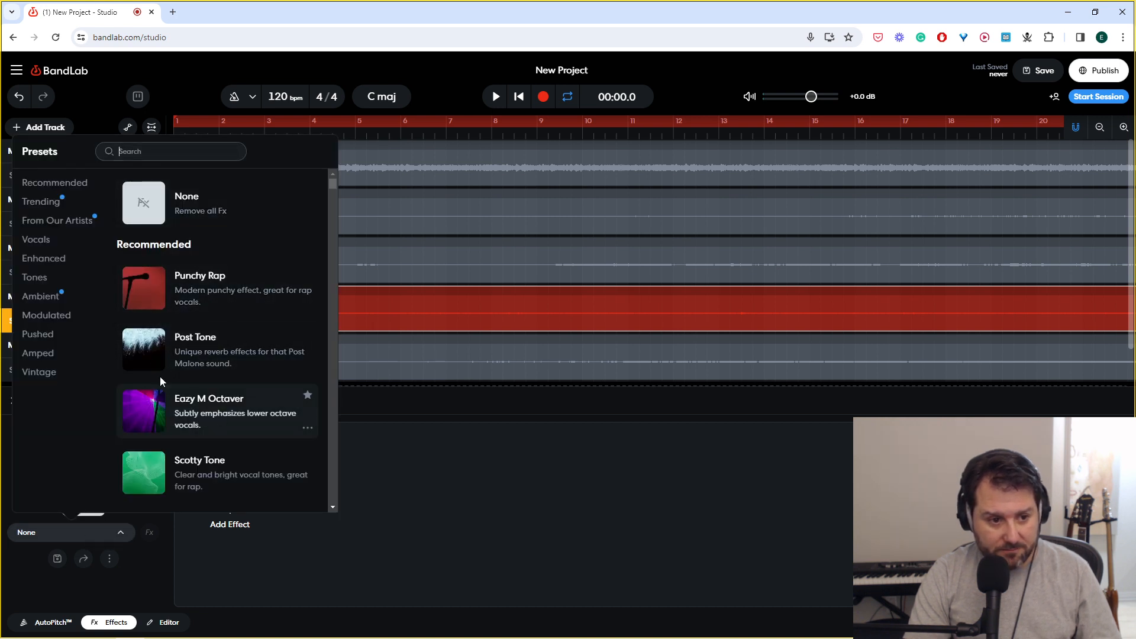
click(69, 314)
click(70, 297)
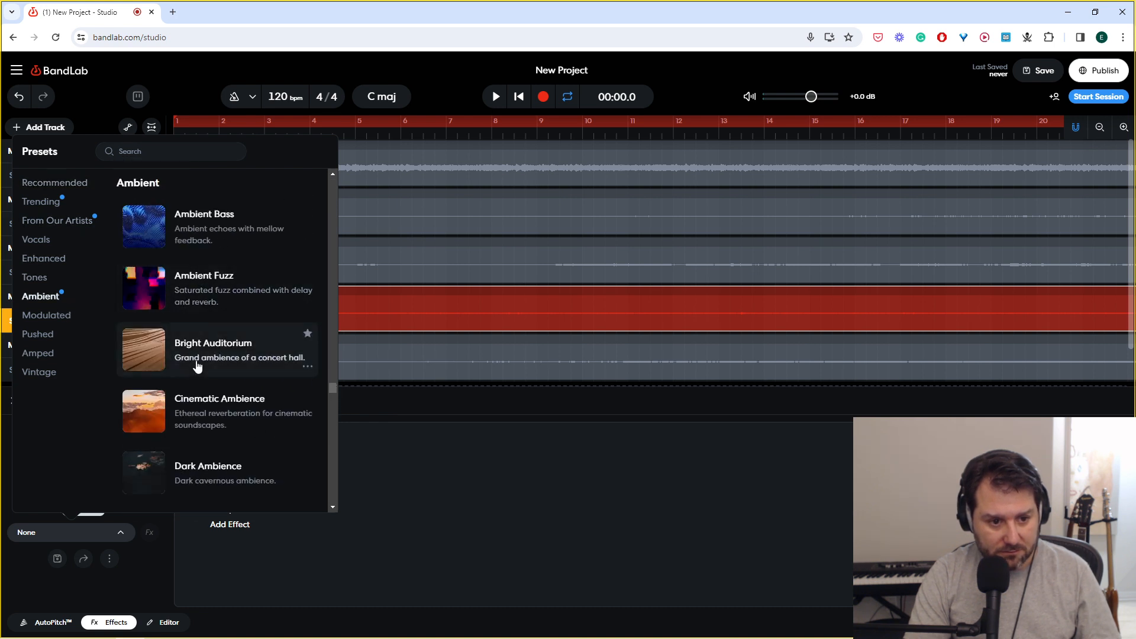
click(208, 414)
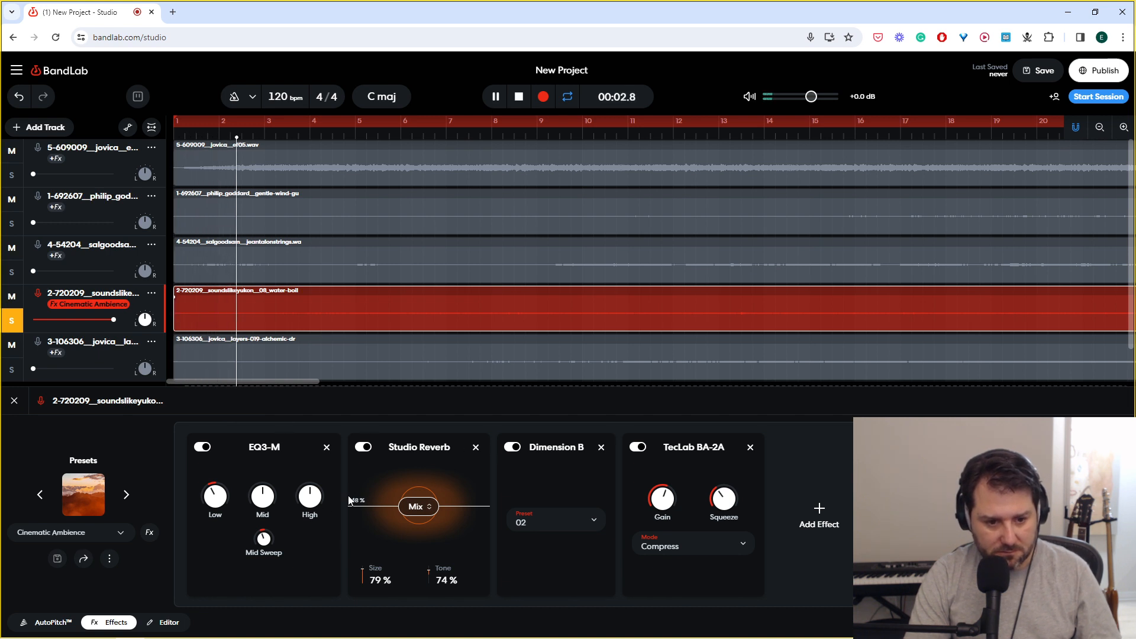
Step: Set the Studio Reverb mix to 100 % and the Dimension B preset to 04 during playback
drag(404, 506, 405, 484)
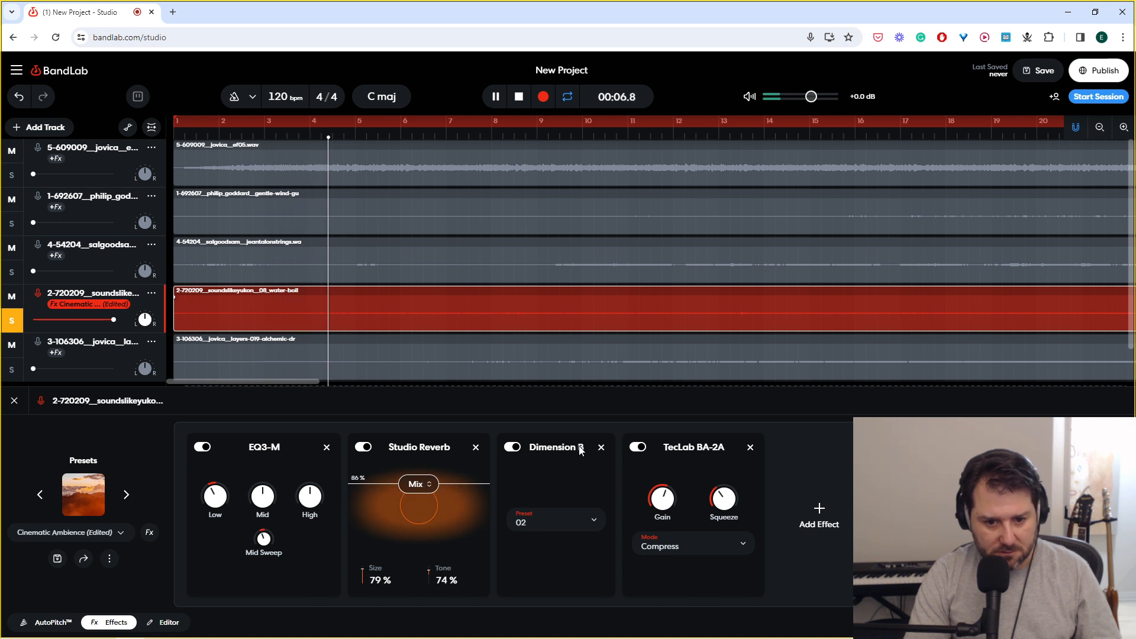
click(564, 518)
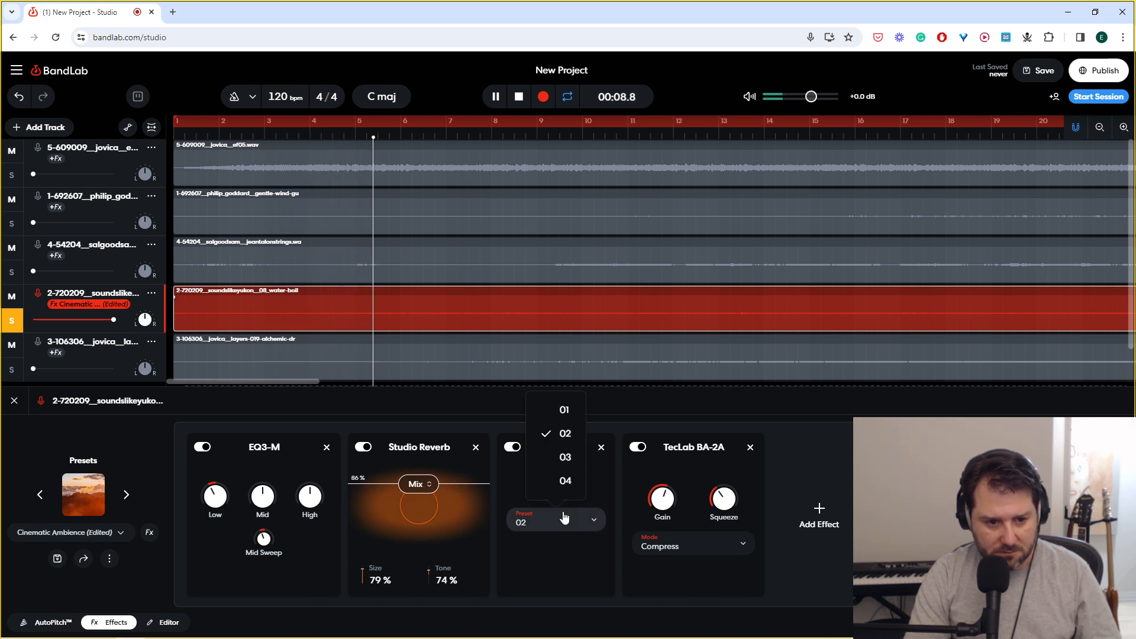
click(549, 517)
click(556, 521)
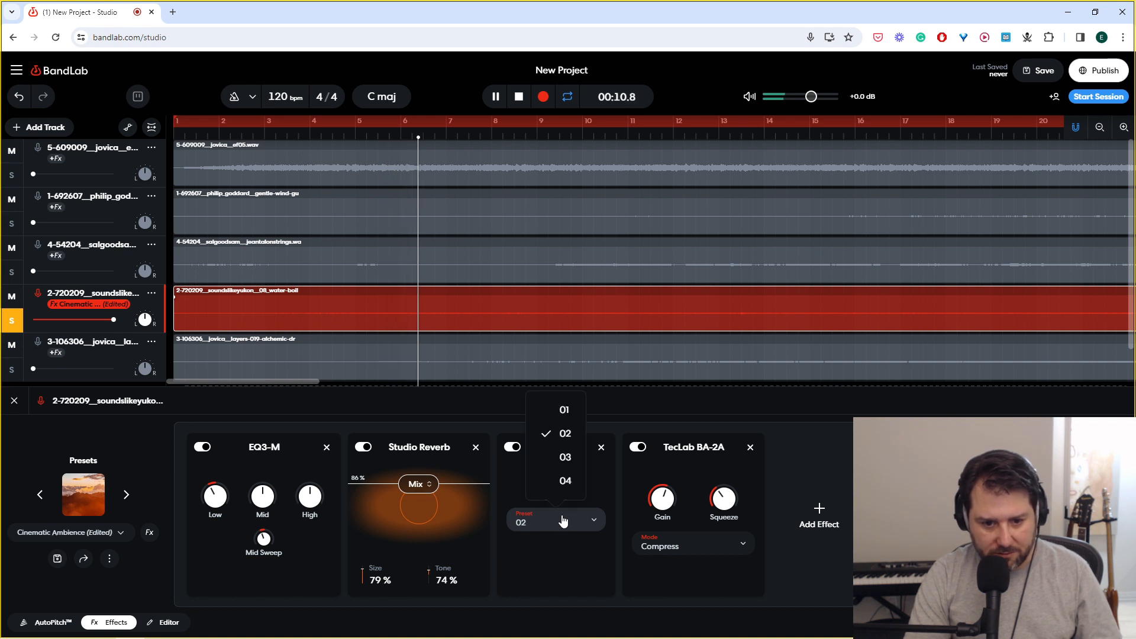
click(561, 461)
click(554, 520)
click(557, 482)
mouse_move(439, 489)
mouse_down()
mouse_move(437, 506)
mouse_move(427, 477)
mouse_up()
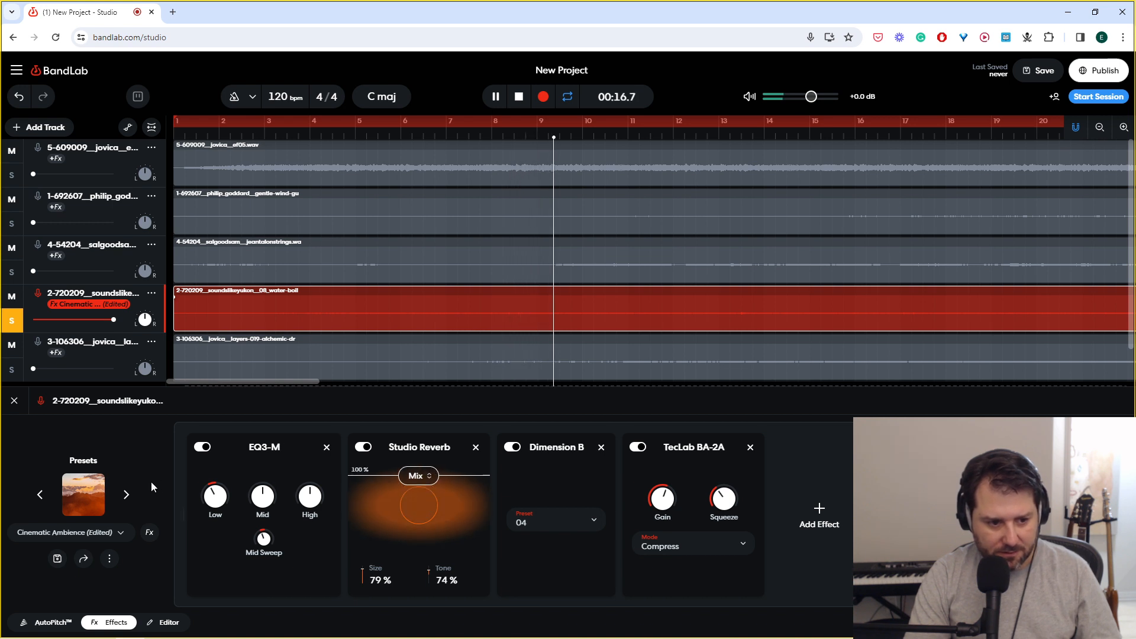
Step: Switch the water-boil track's preset to Dark Ambience and add an EZ EQ effect to its chain
click(126, 496)
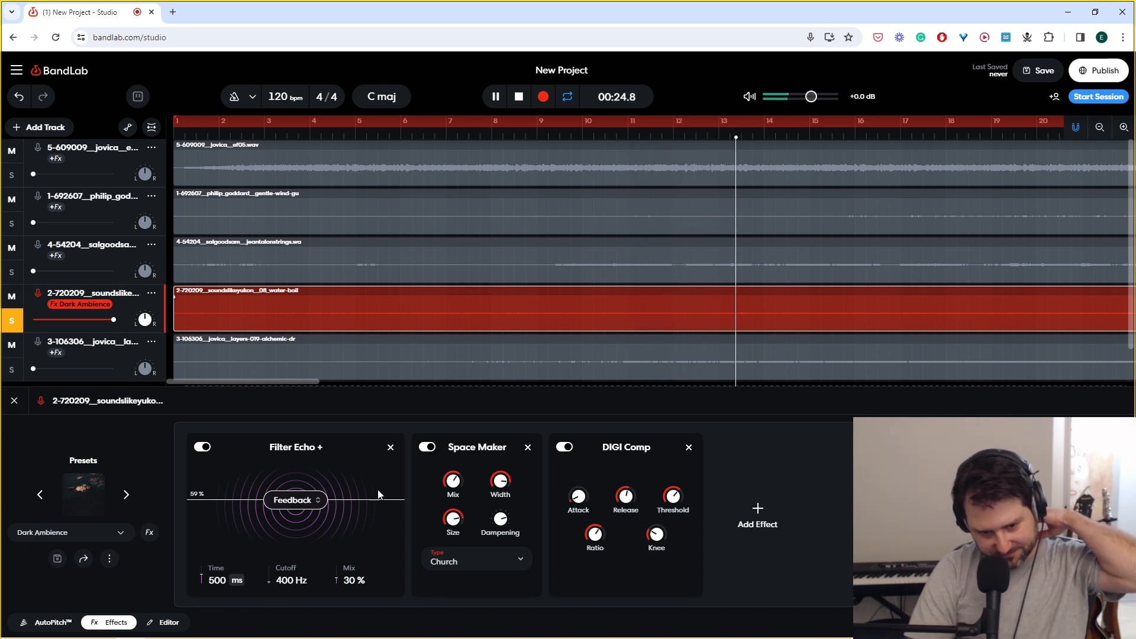
click(770, 495)
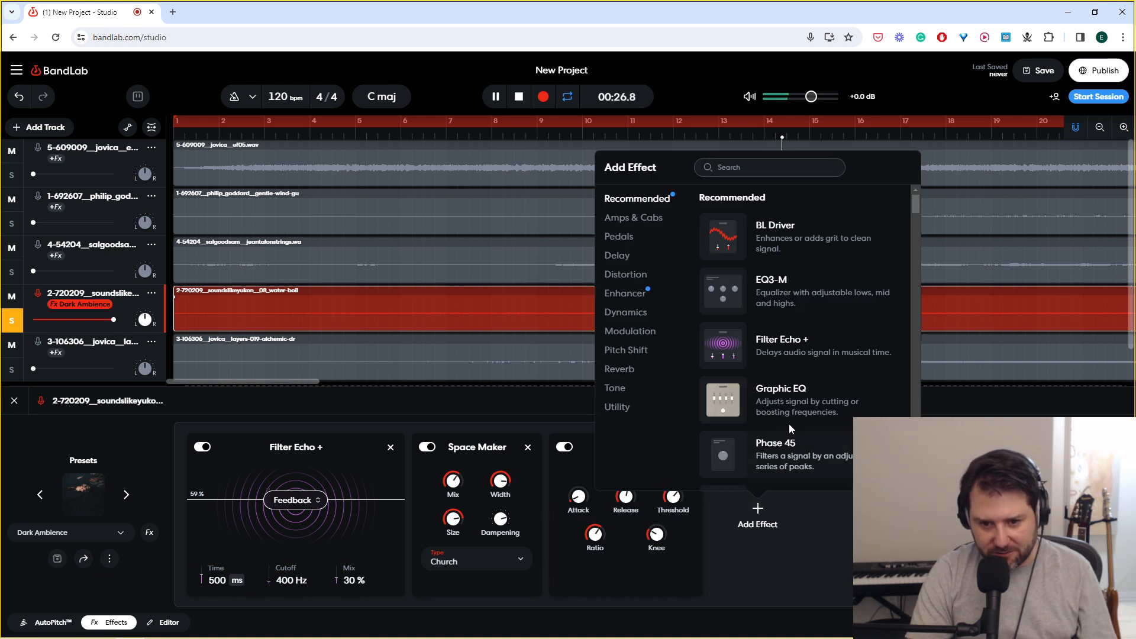
click(626, 385)
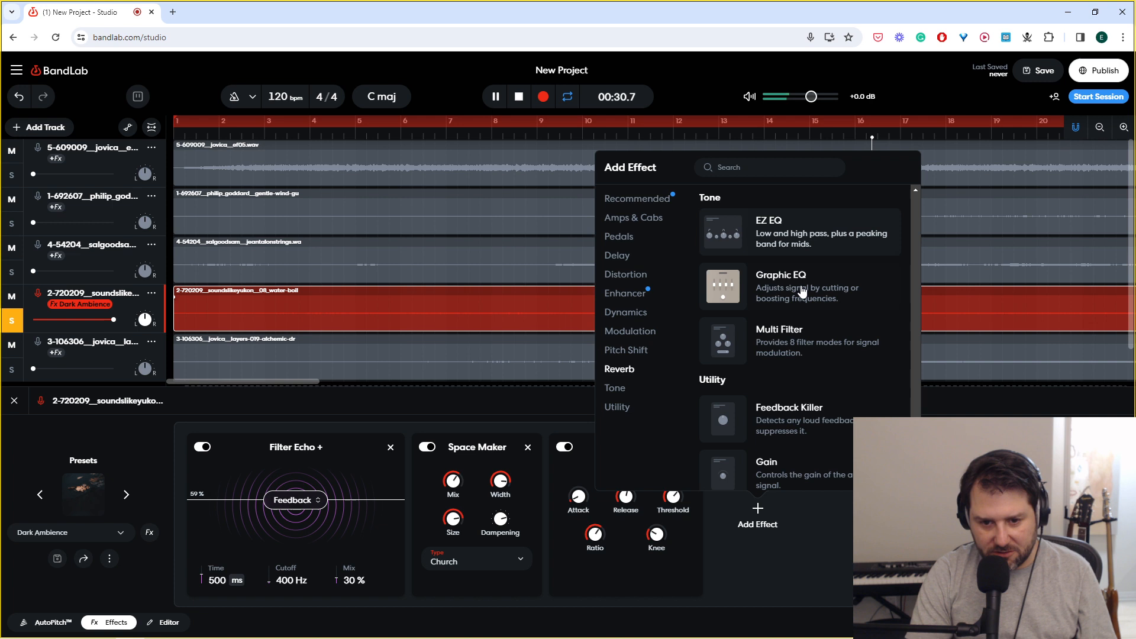
click(805, 236)
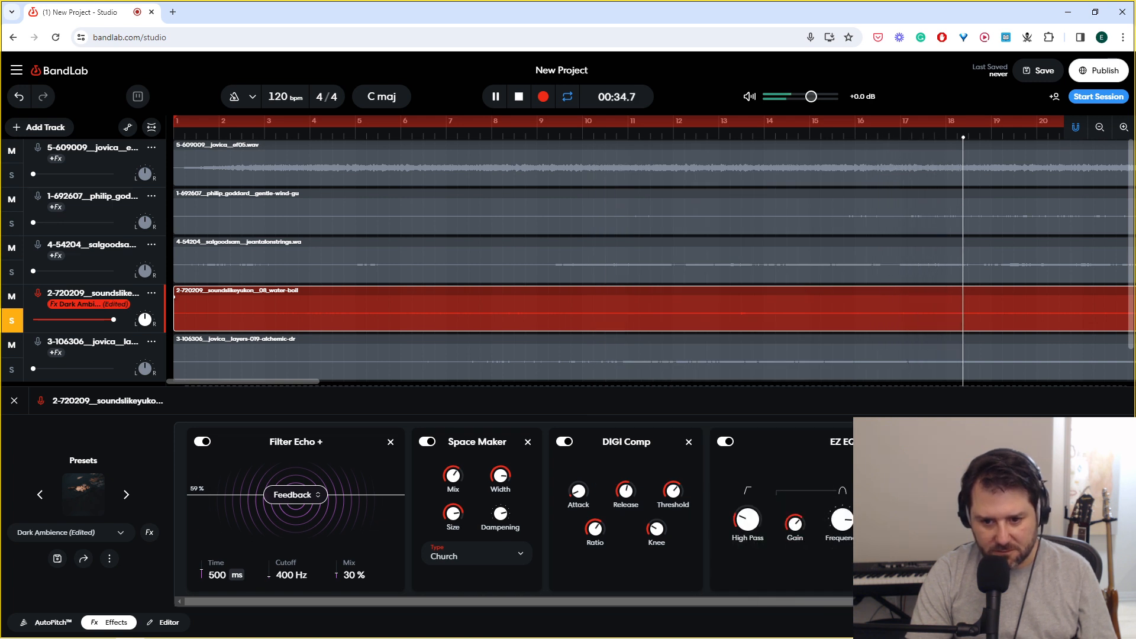
Step: Raise EZ EQ's high pass, adjust its gain and frequency, and move the effect to the front of the chain
mouse_move(749, 521)
mouse_down()
mouse_move(761, 466)
mouse_move(753, 516)
mouse_up()
drag(835, 521, 831, 549)
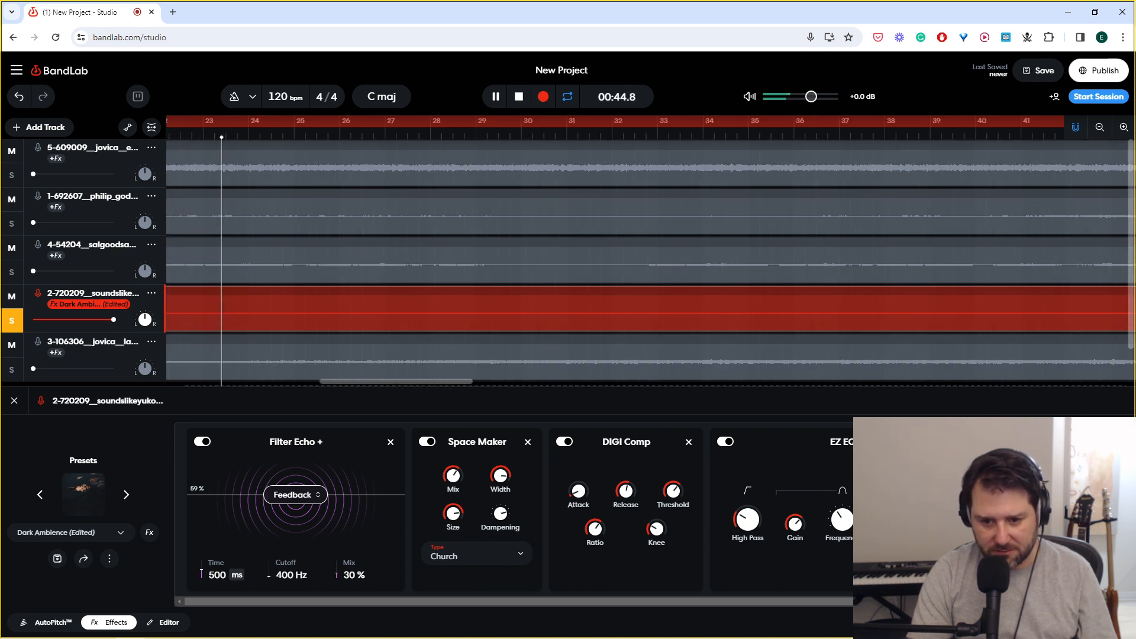
drag(749, 522, 775, 446)
drag(796, 524, 846, 509)
drag(829, 442, 183, 434)
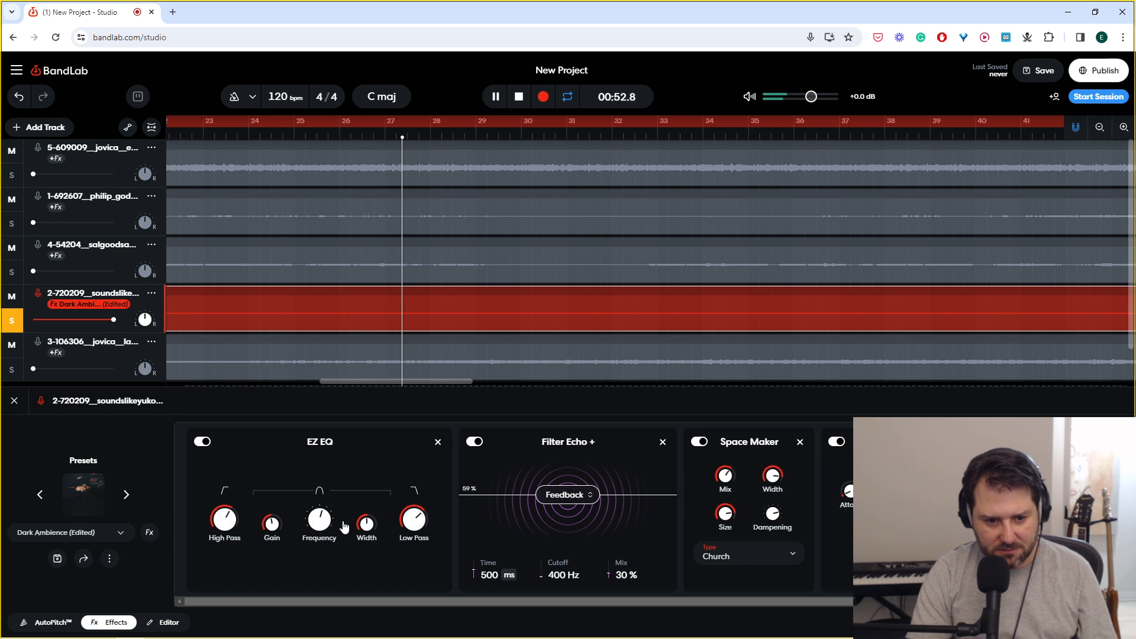
Step: Fine-tune EZ EQ by lowering its frequency, raising the low pass and reducing the high pass
drag(326, 526, 325, 533)
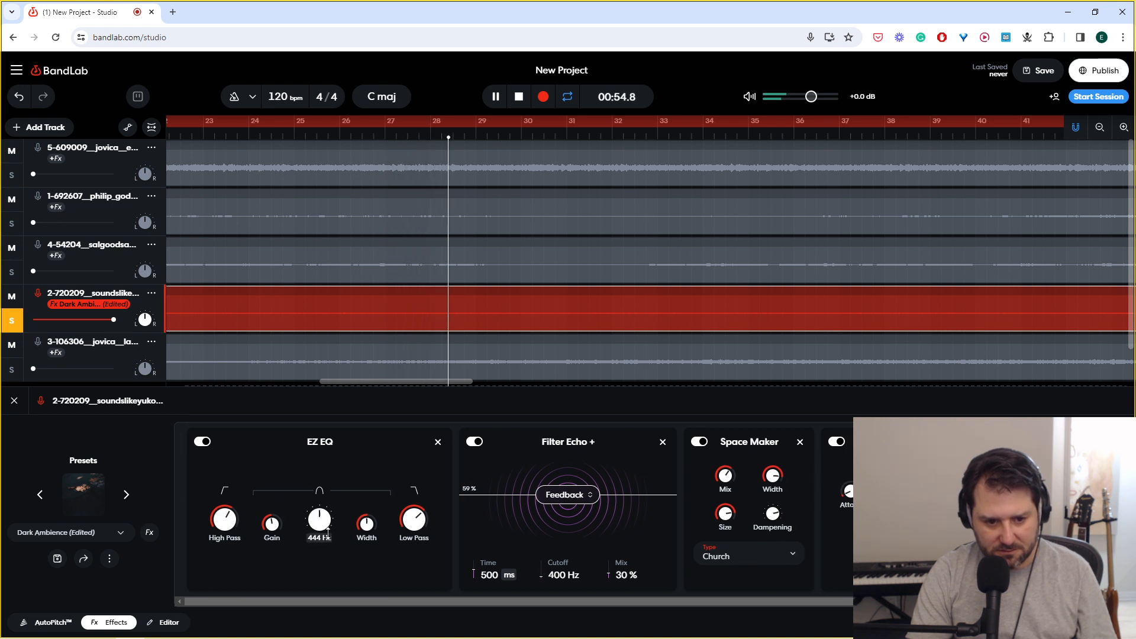
mouse_move(419, 525)
mouse_down()
mouse_move(420, 538)
mouse_move(418, 521)
mouse_up()
drag(235, 525, 224, 572)
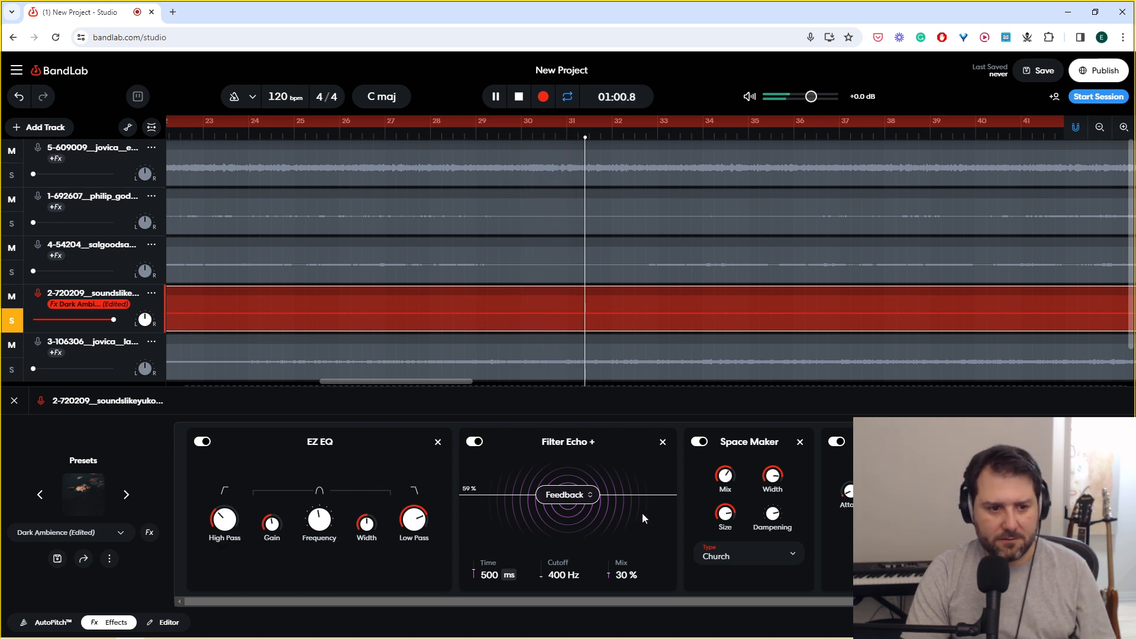
Step: Stop playback, unsolo the water-boil track and raise the jeantalonstrings track's volume to about mid-level
key(space)
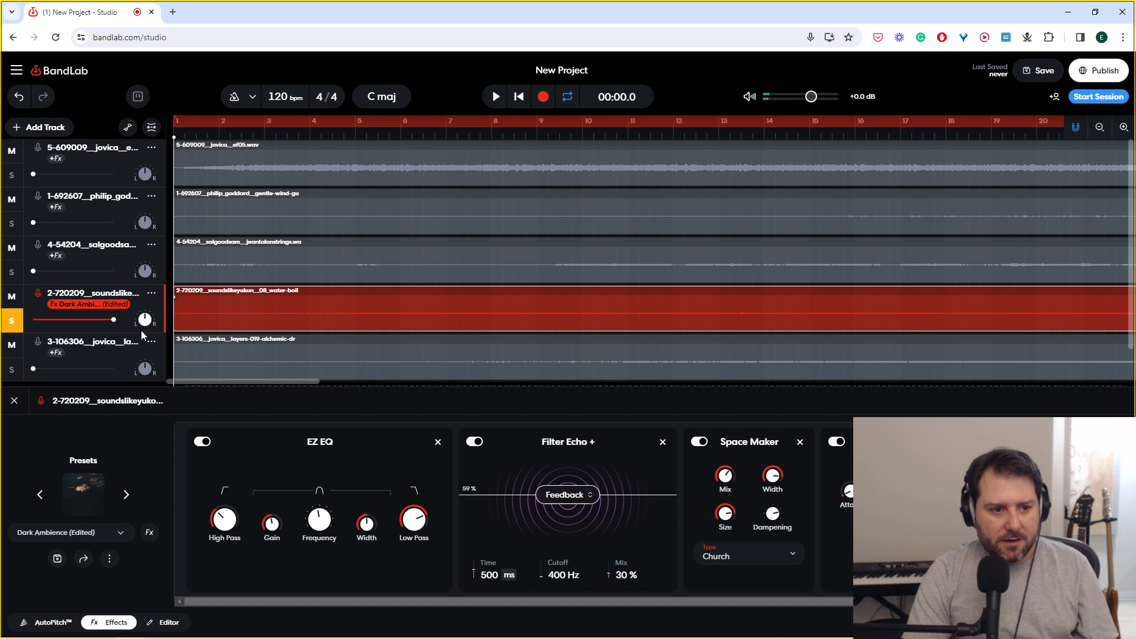
click(13, 323)
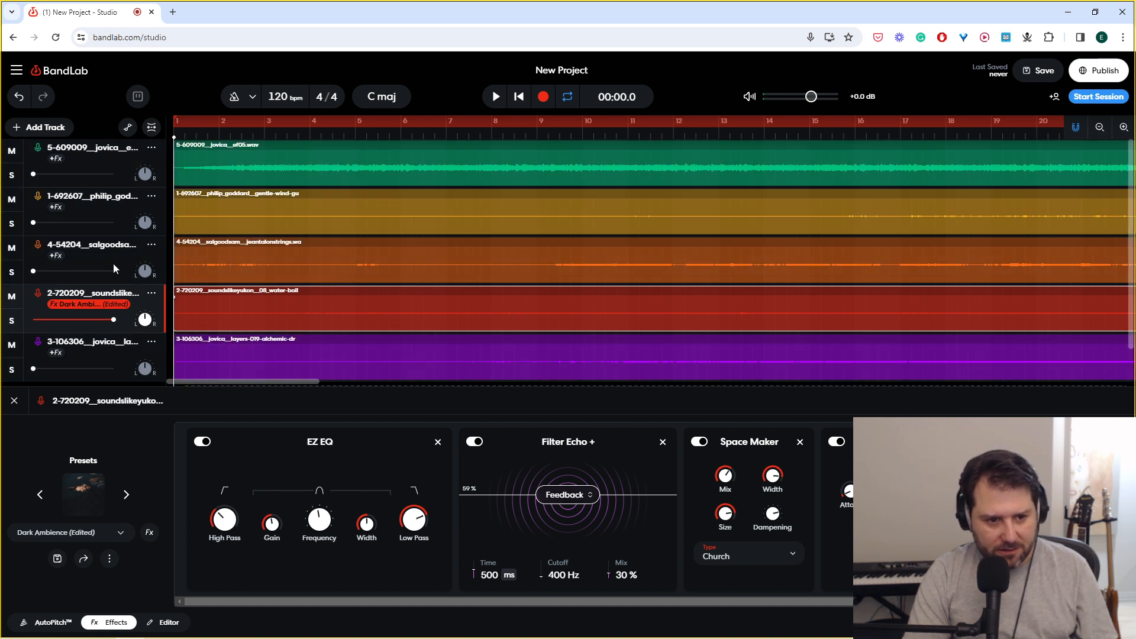
drag(45, 270, 93, 271)
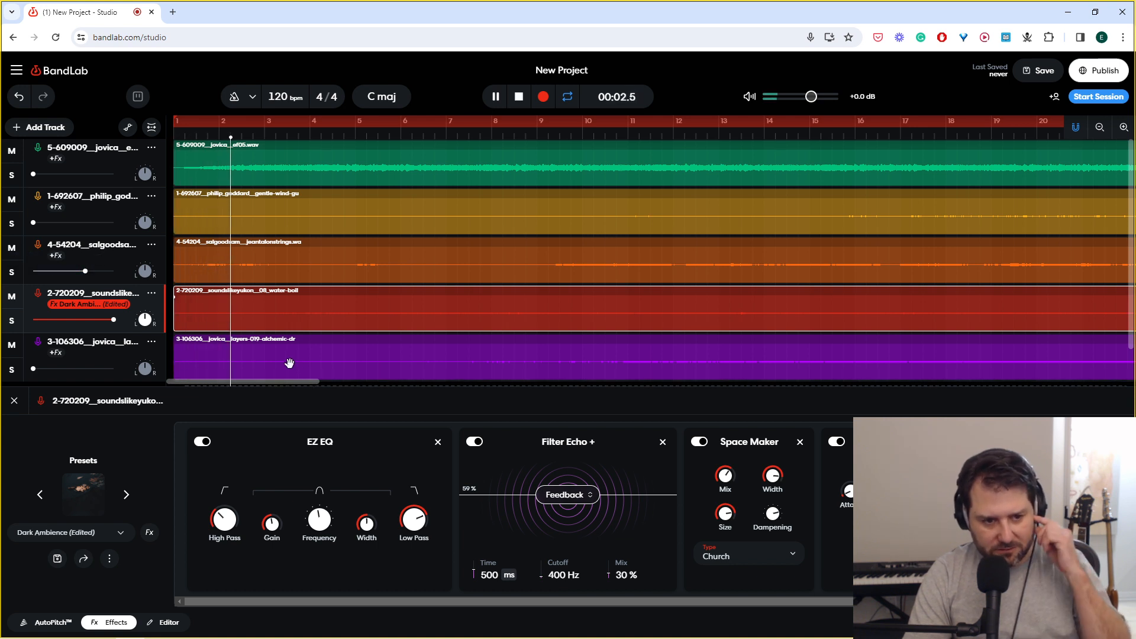
Step: Trim the jeantalonstrings clip's start to about bar 8, move the clip to start around bar 2.5, and preview it
key(space)
click(186, 264)
drag(178, 265, 283, 266)
drag(173, 266, 503, 267)
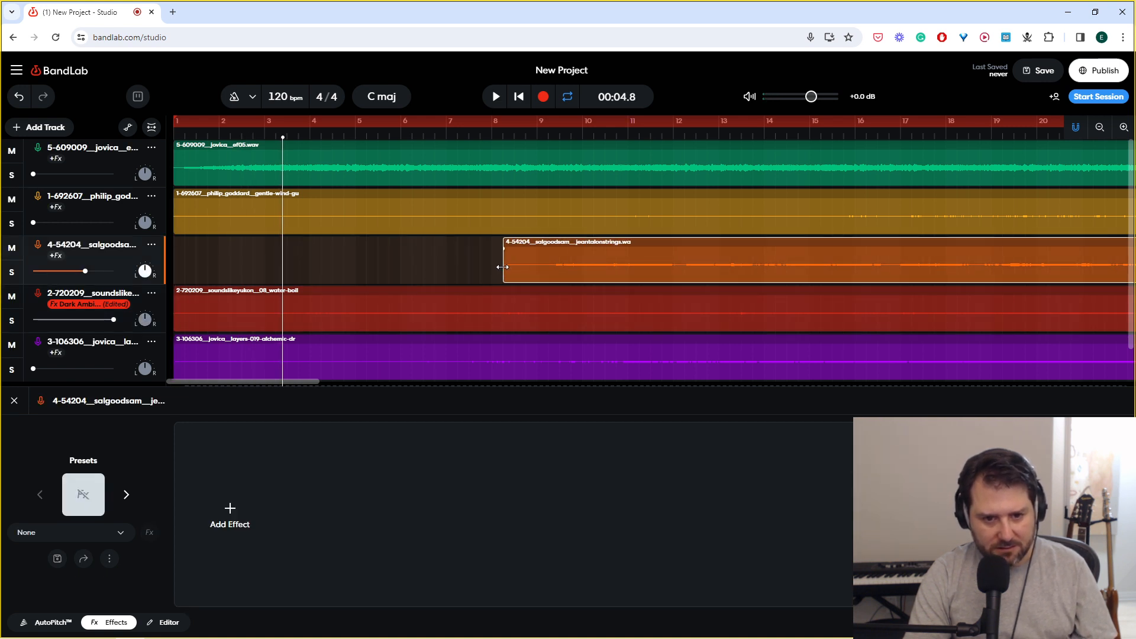
drag(593, 251, 302, 261)
key(space)
key(space)
click(224, 277)
key(space)
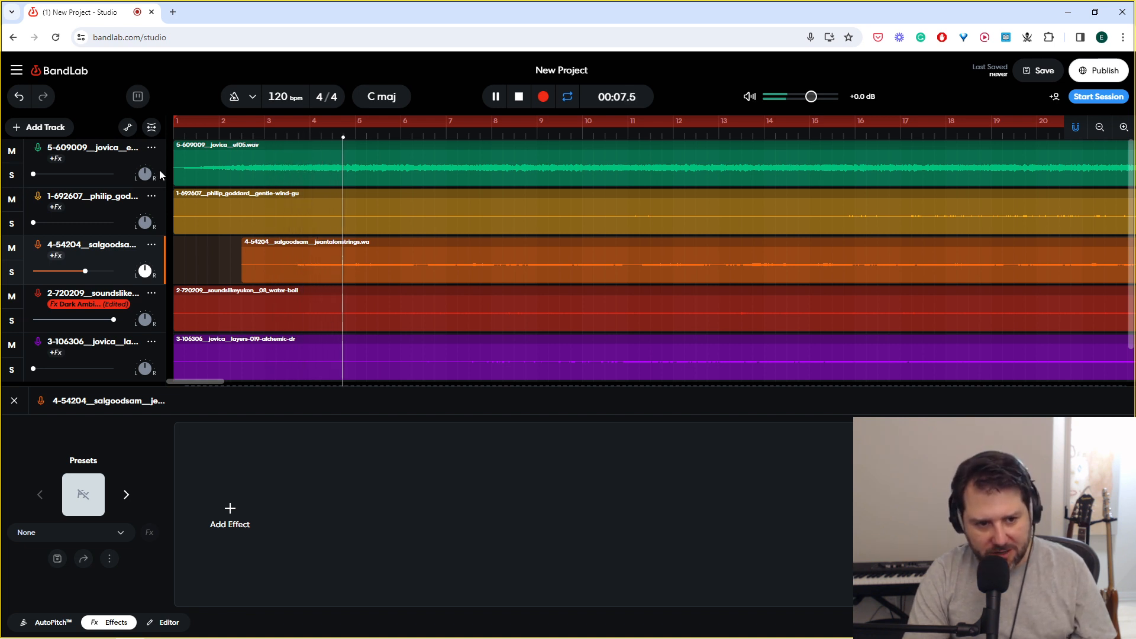
key(space)
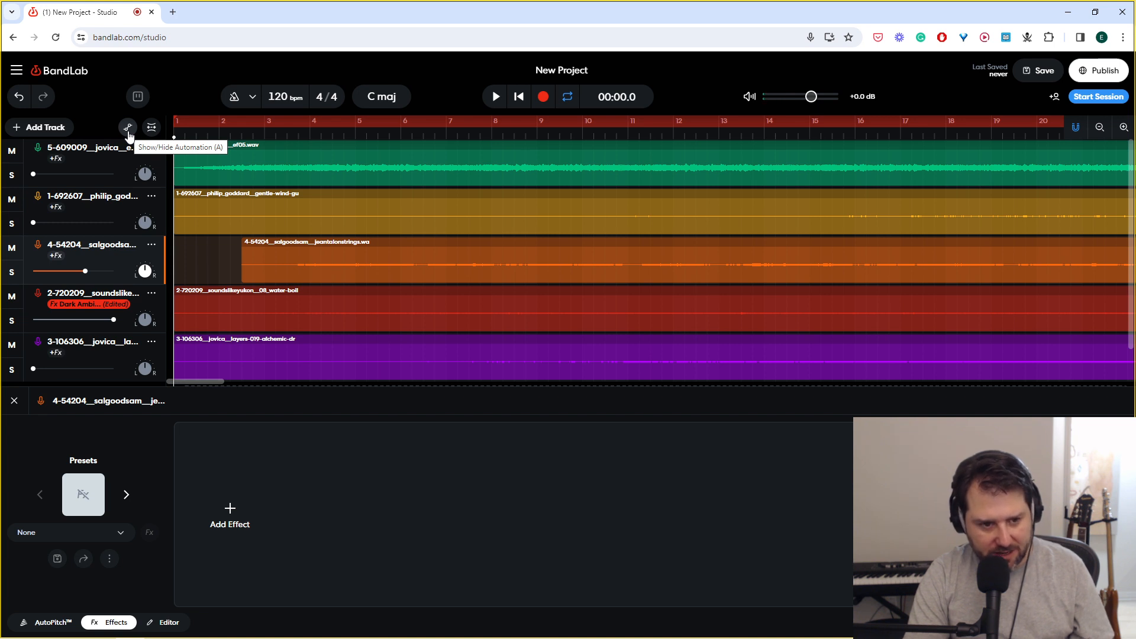
Step: Lower the jeantalonstrings track's volume automation with a point just before the clip, and listen to the quieter start
click(127, 128)
drag(230, 255, 233, 276)
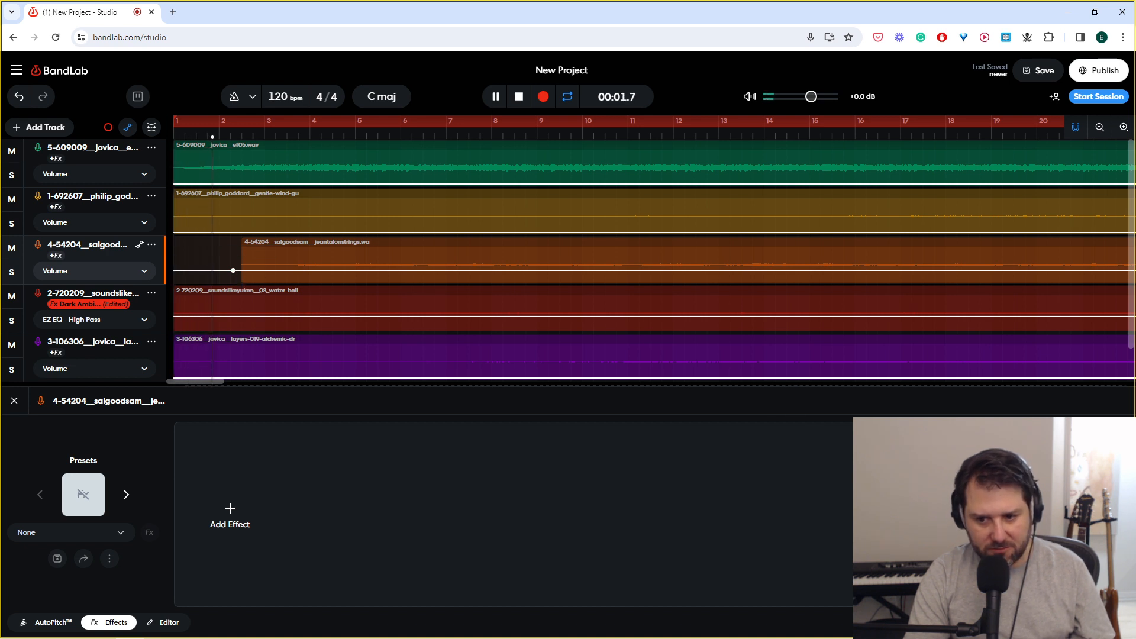
click(141, 247)
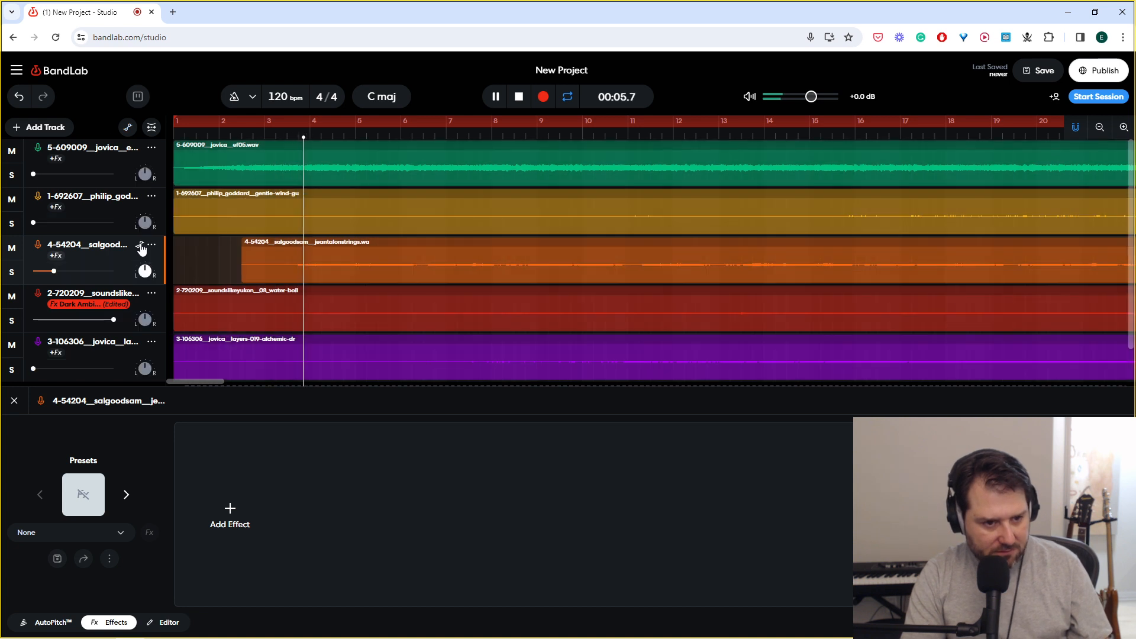
click(141, 246)
click(141, 246)
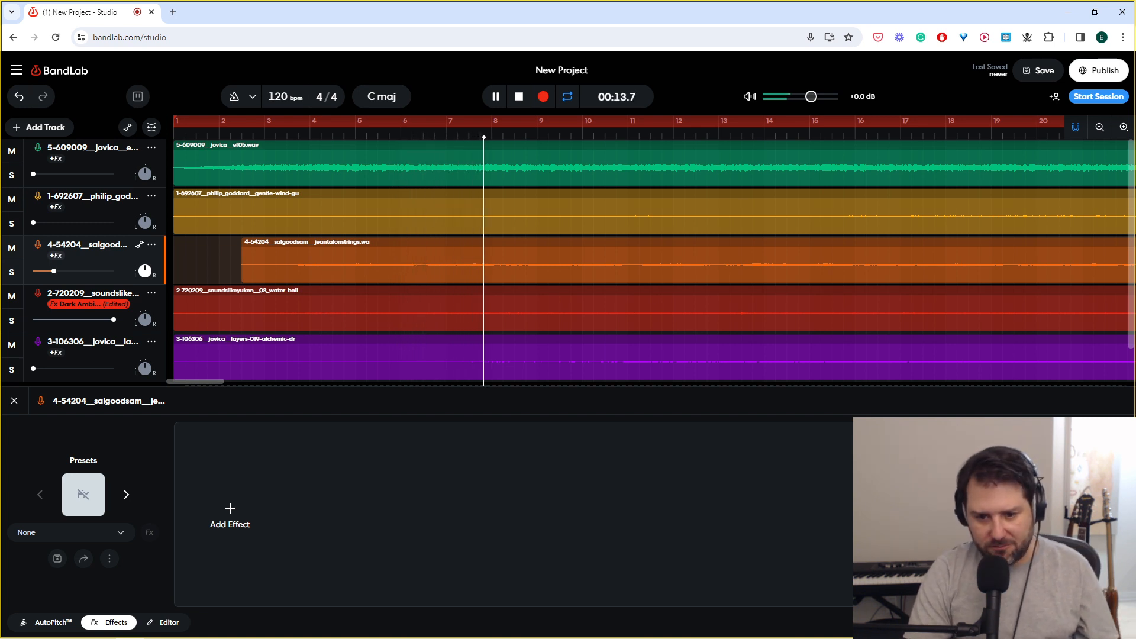
click(527, 102)
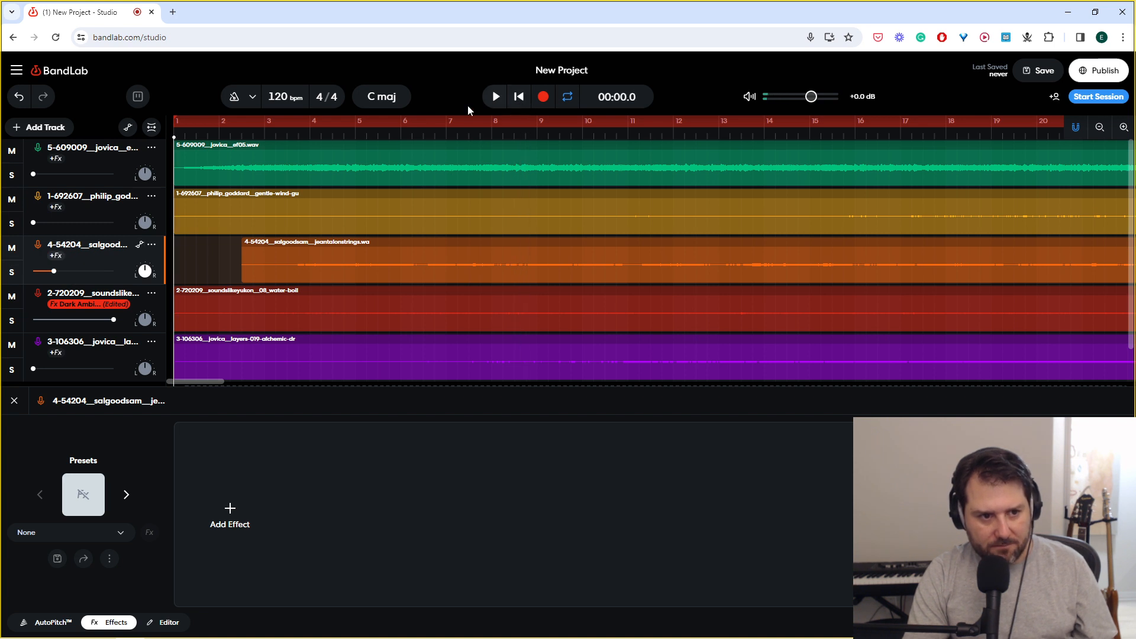
Step: Arm automation recording and record a gradual volume rise on the jeantalonstrings track, then check the recorded curve
click(127, 128)
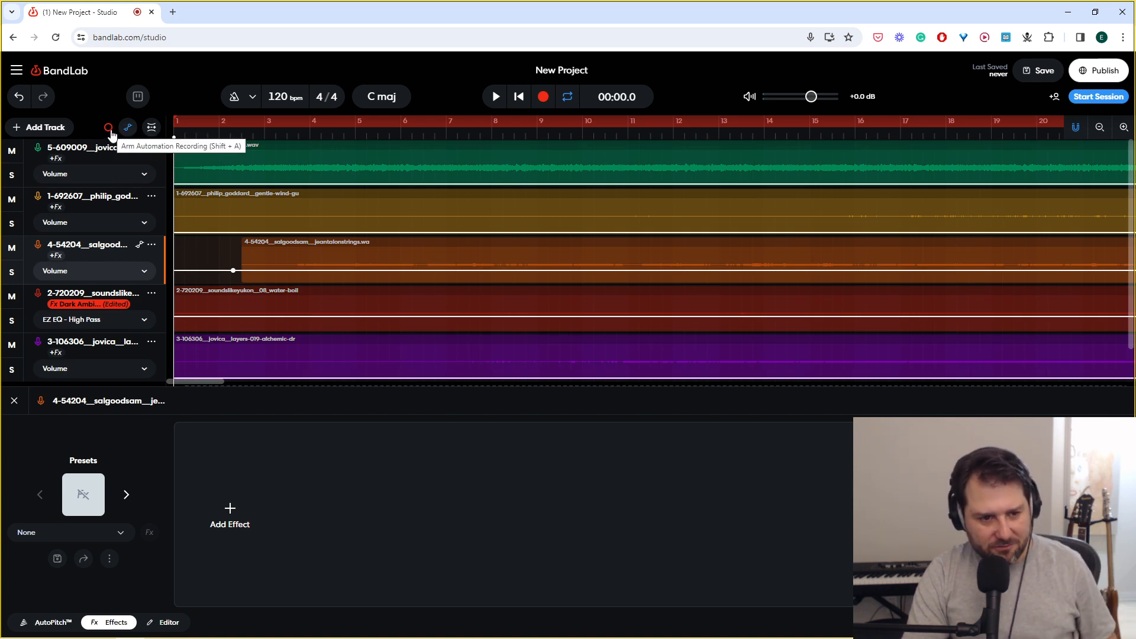
click(110, 129)
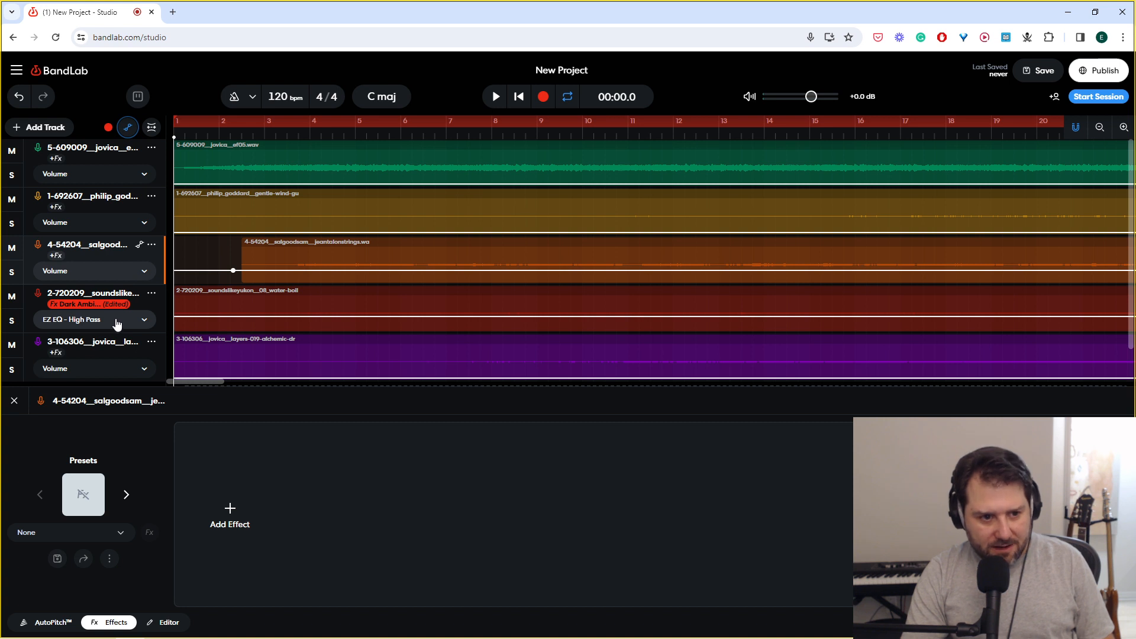
click(140, 246)
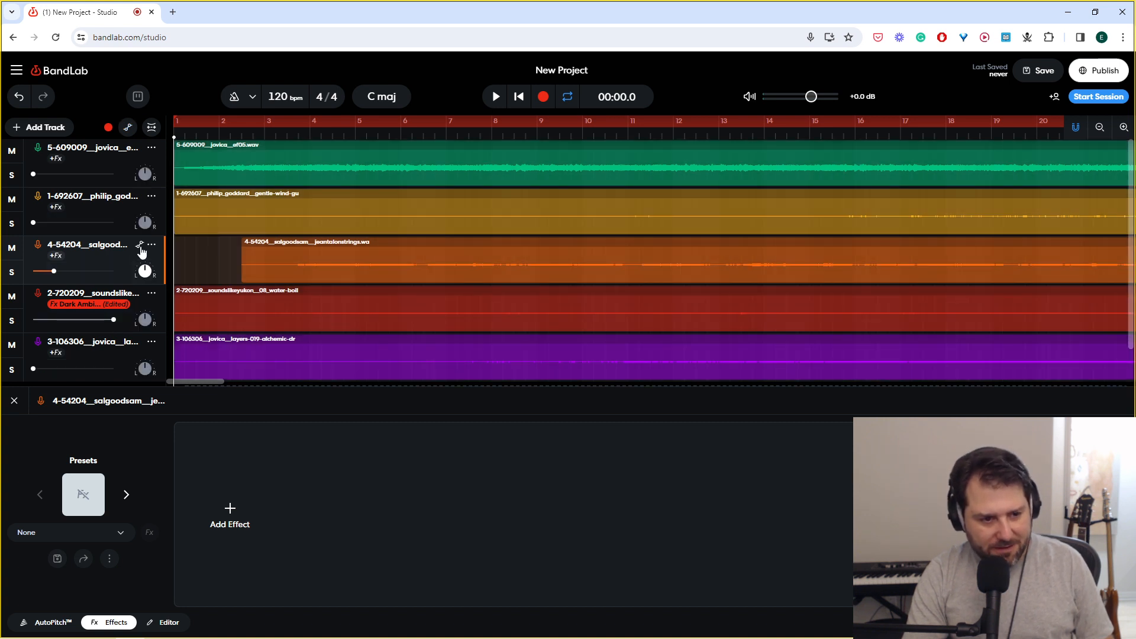
click(543, 96)
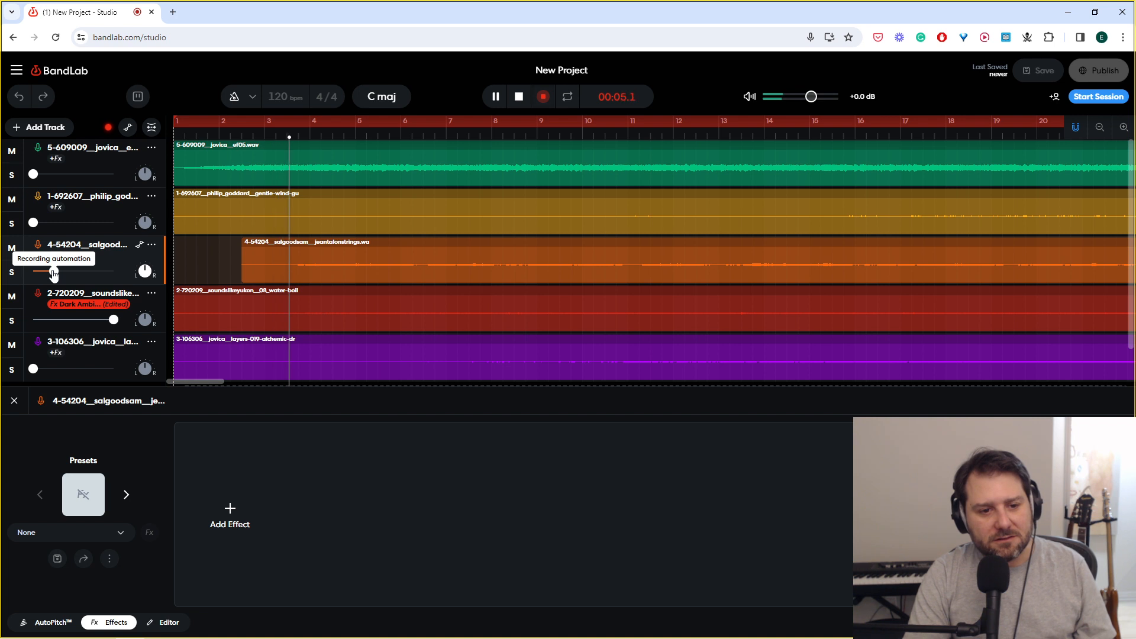
drag(56, 272, 92, 271)
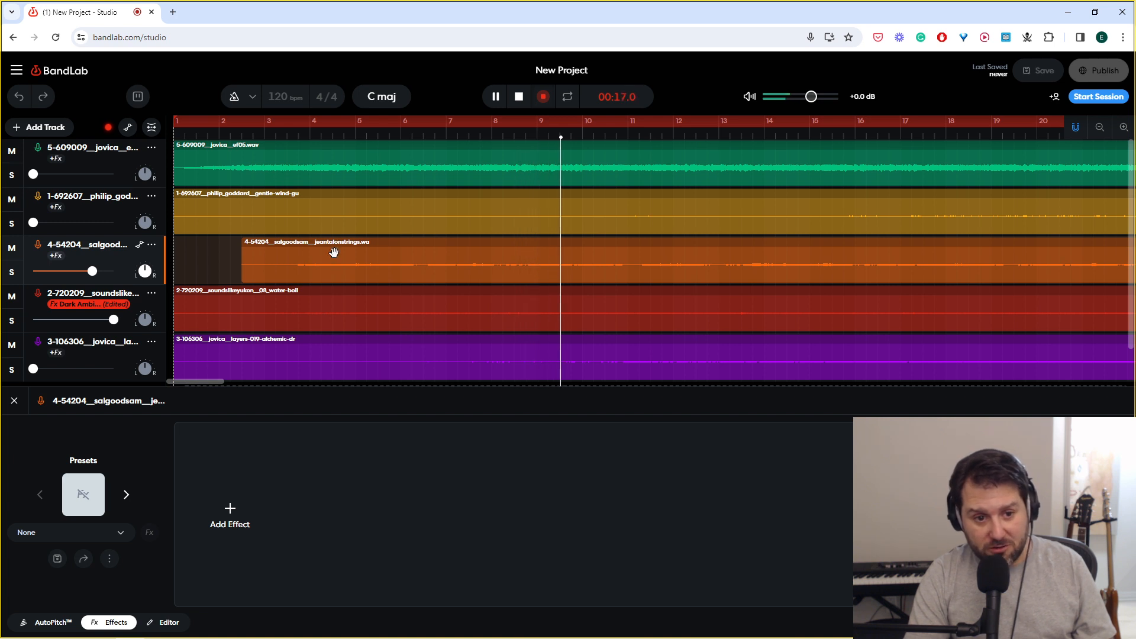
drag(92, 271, 117, 272)
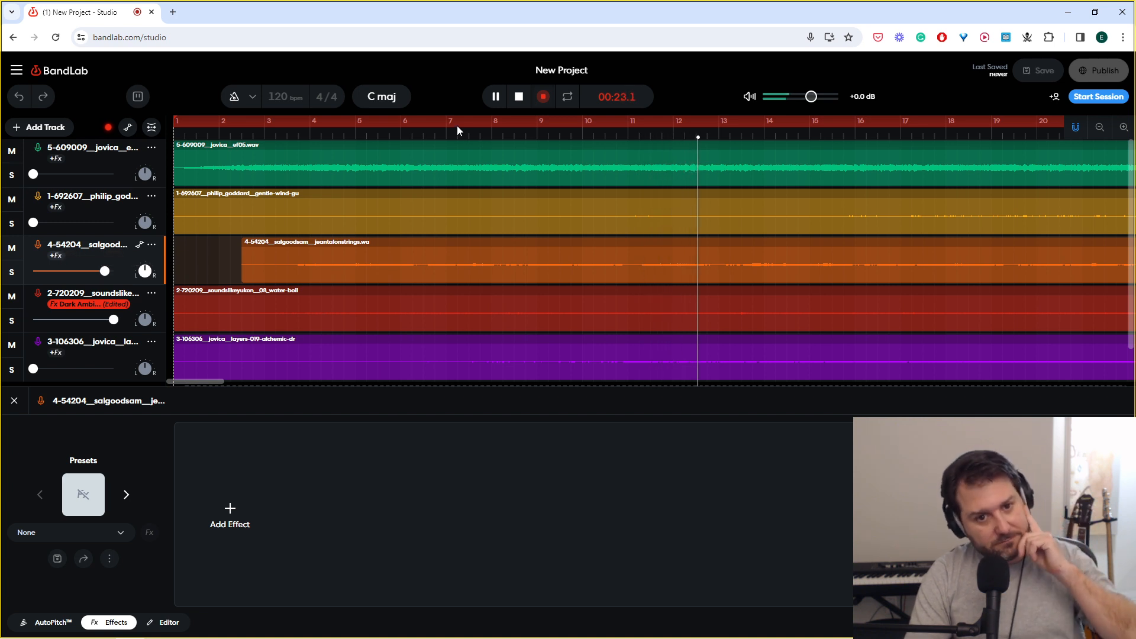
click(519, 97)
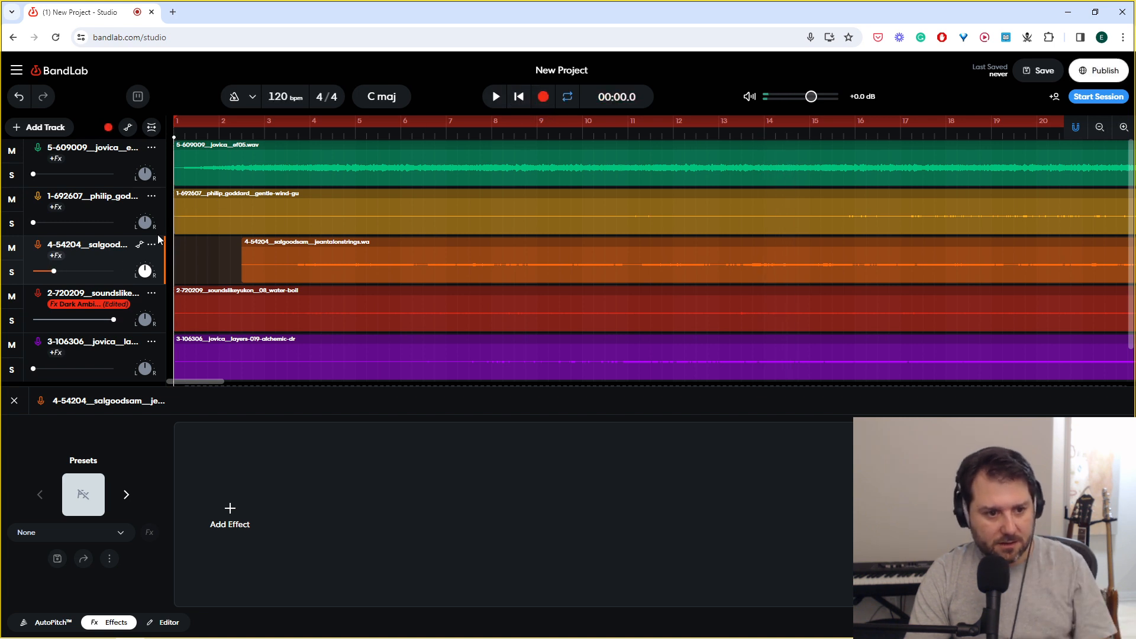
click(140, 246)
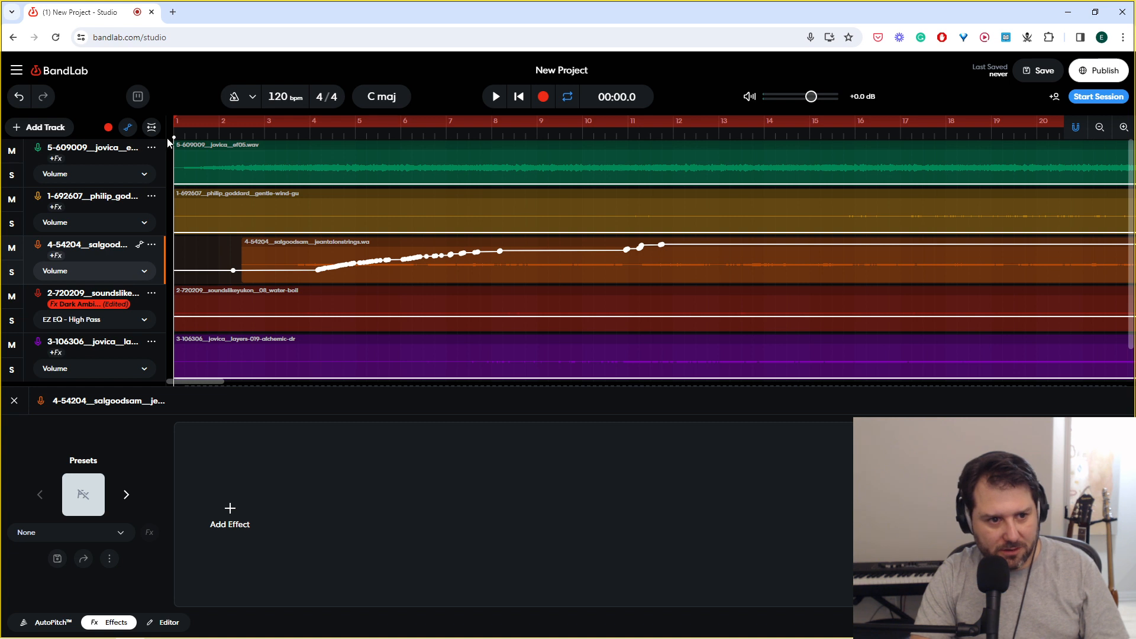
click(127, 129)
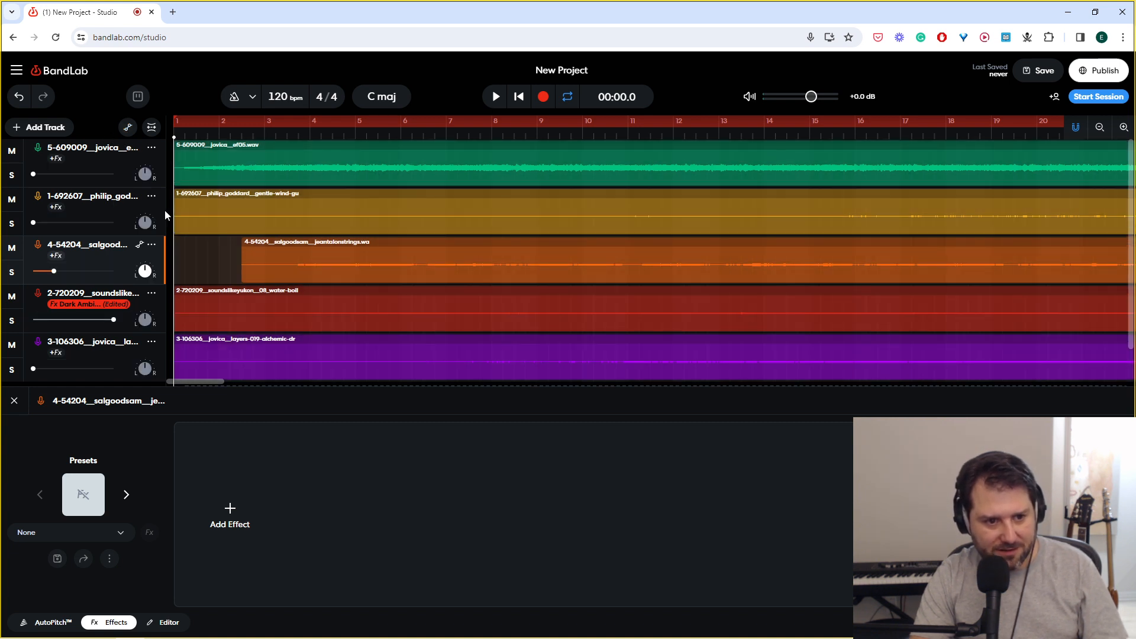
Step: During playback, raise the layers-019-alchemic track's volume to maximum and mute the ef05 and gentle-wind tracks
key(space)
drag(99, 369, 120, 368)
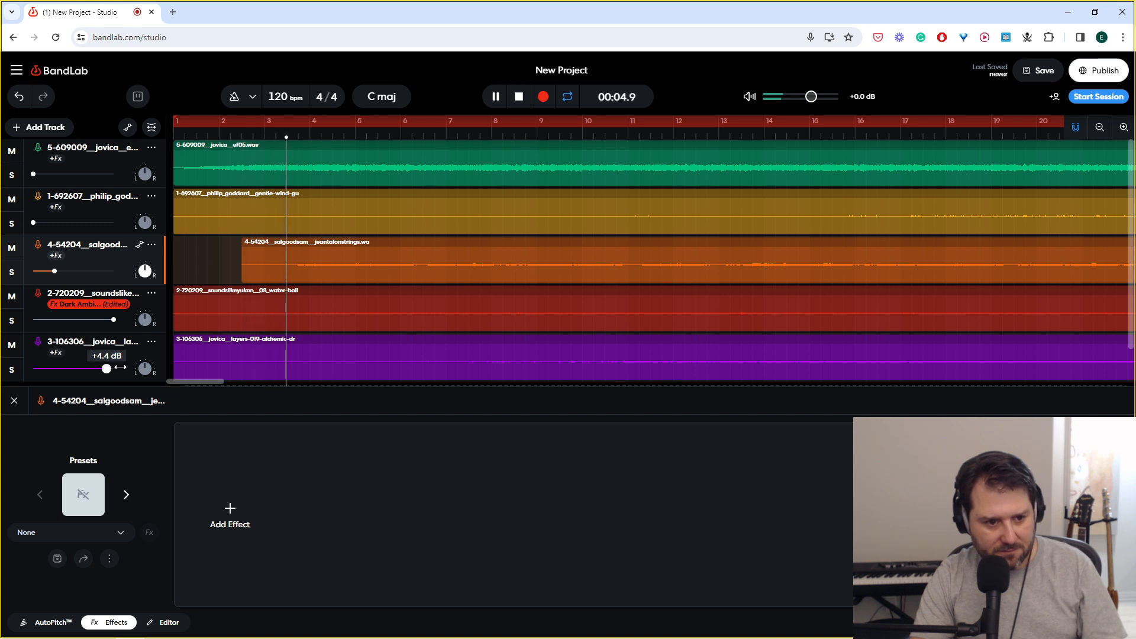
drag(120, 367, 135, 367)
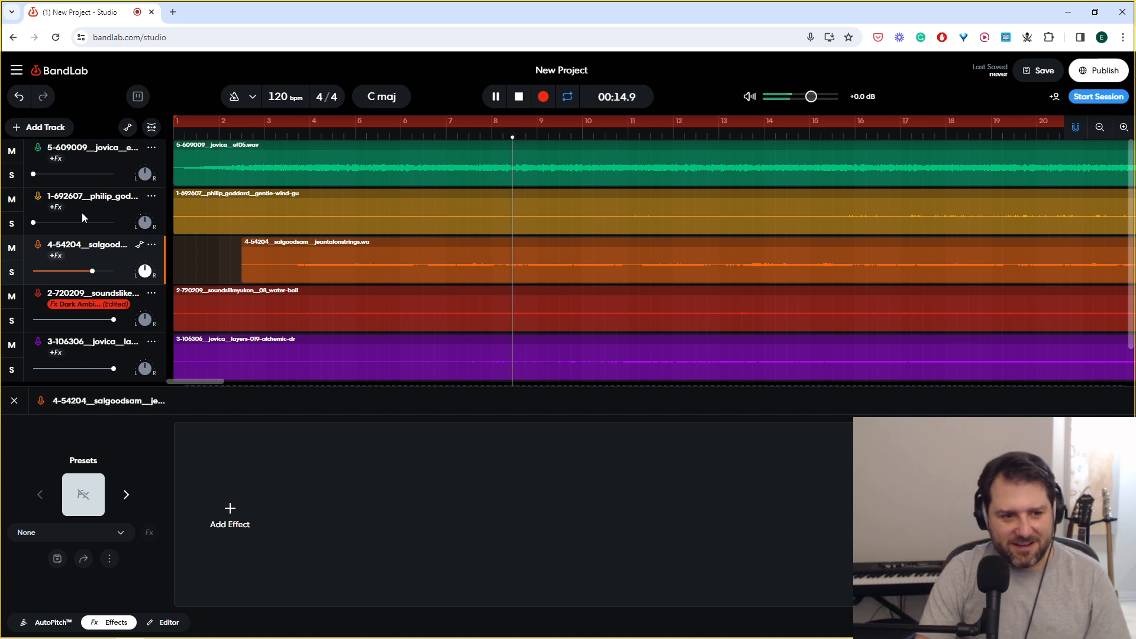
click(11, 199)
click(12, 151)
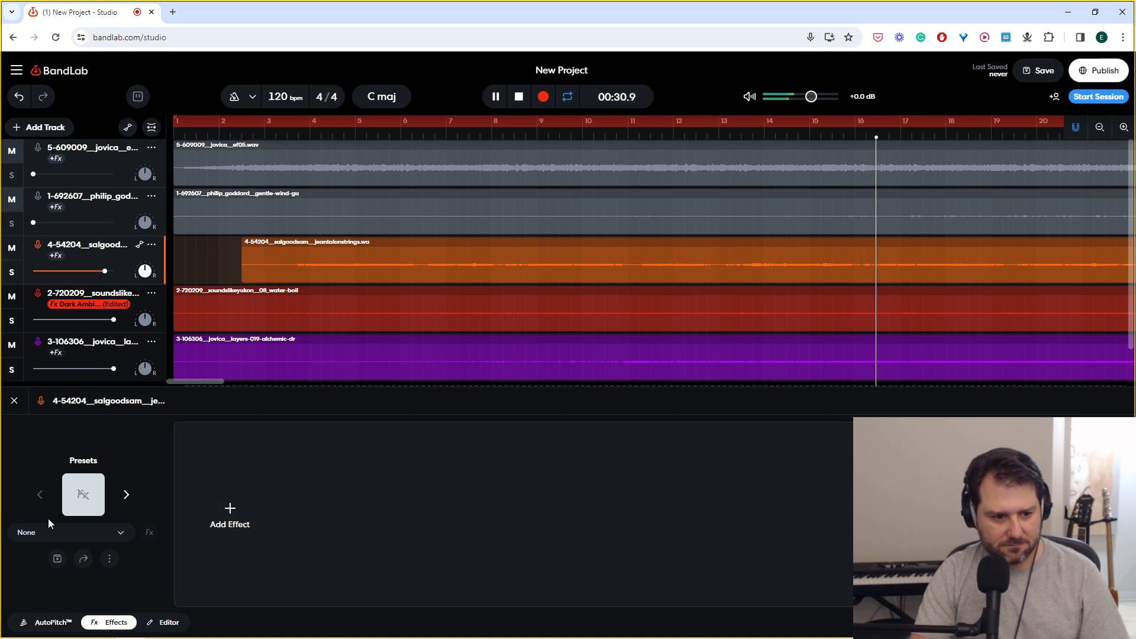
Step: Apply the Ambient Lead preset from the Amped category to the jeantalonstrings track and show the automation lanes
click(83, 494)
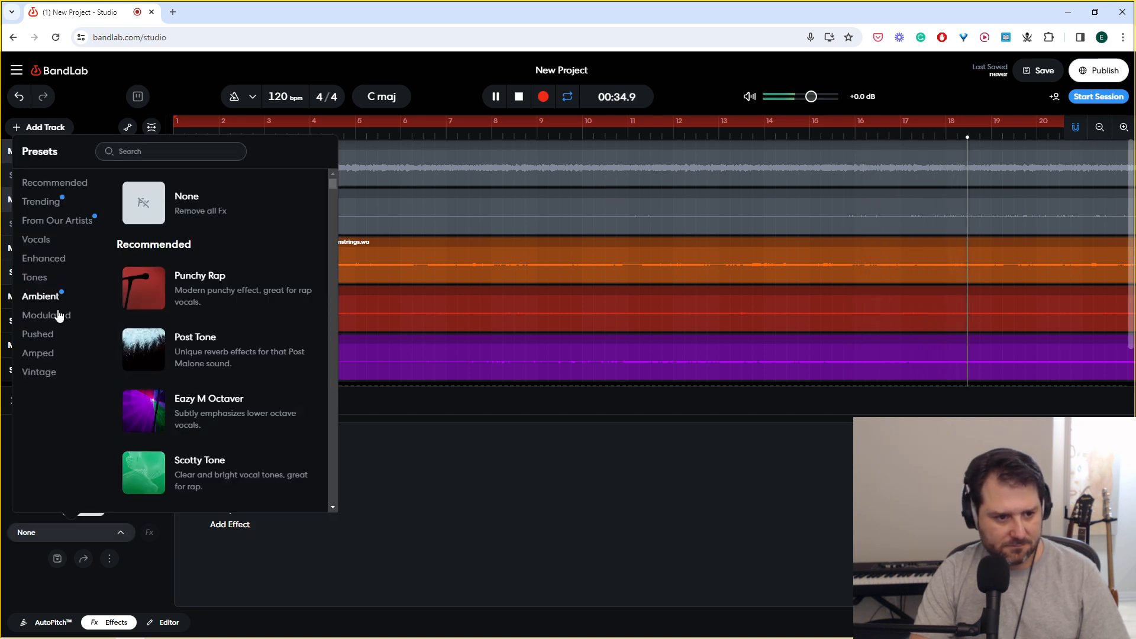
click(48, 354)
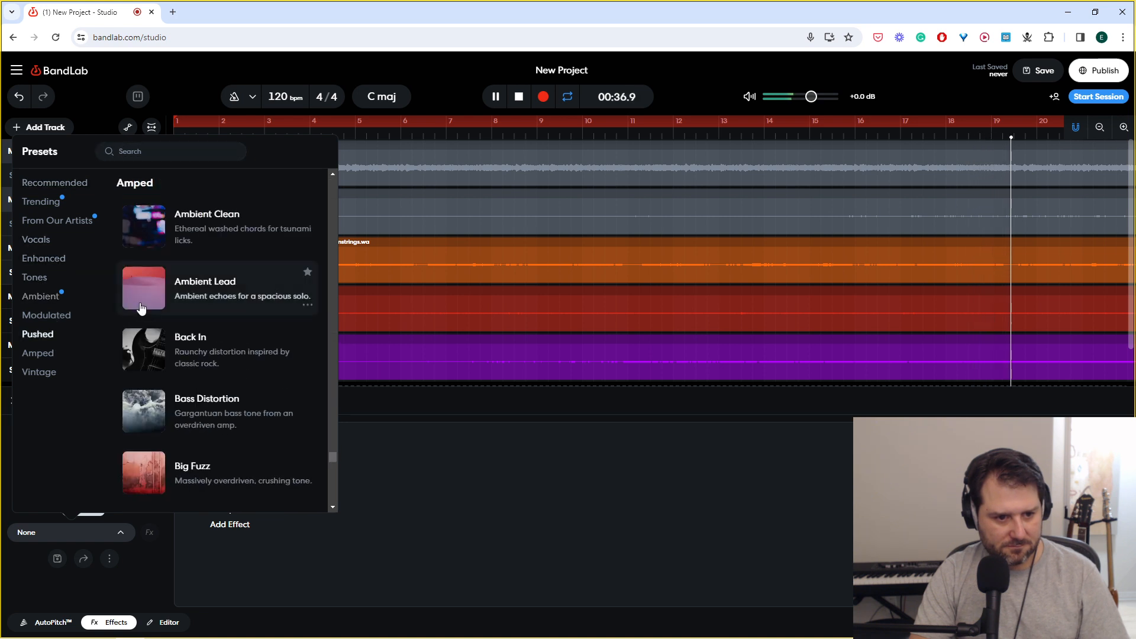
click(157, 298)
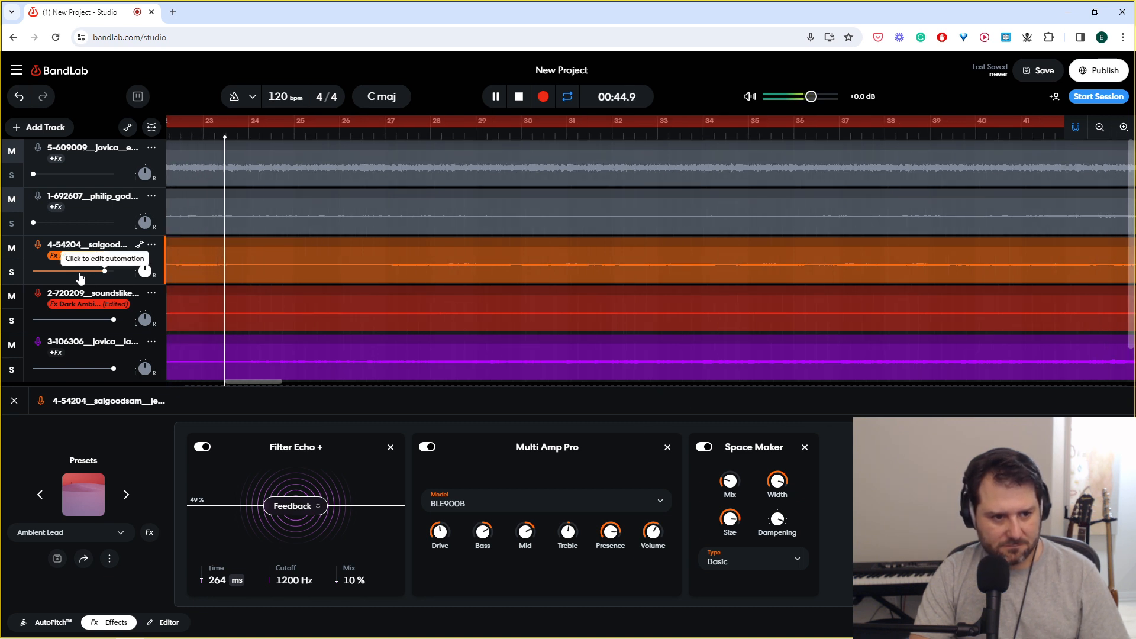
click(102, 269)
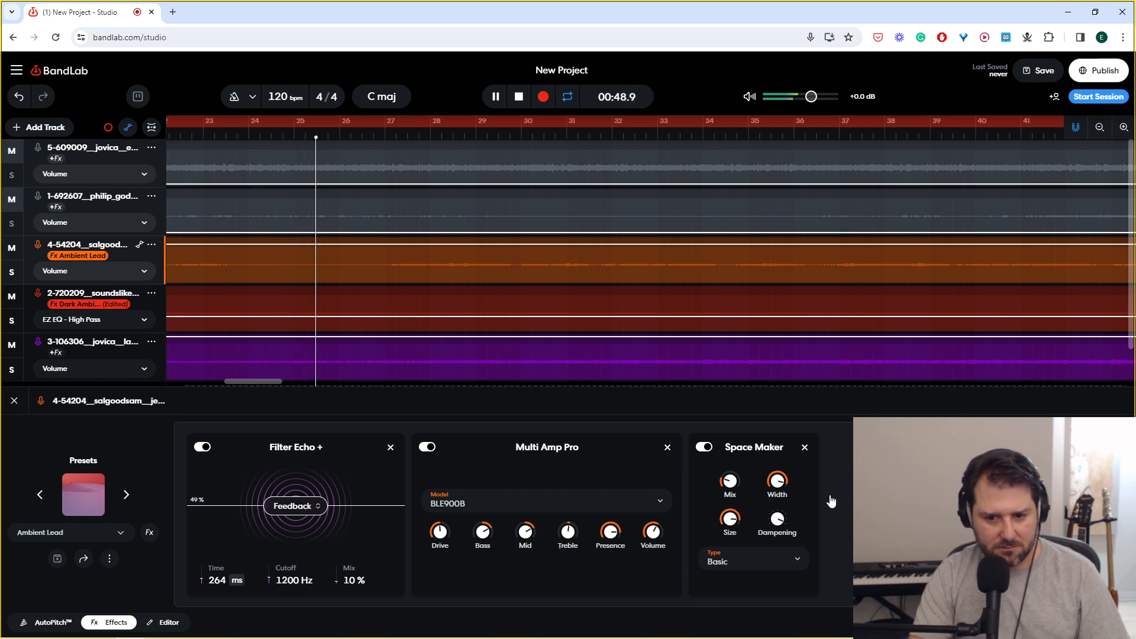
click(838, 515)
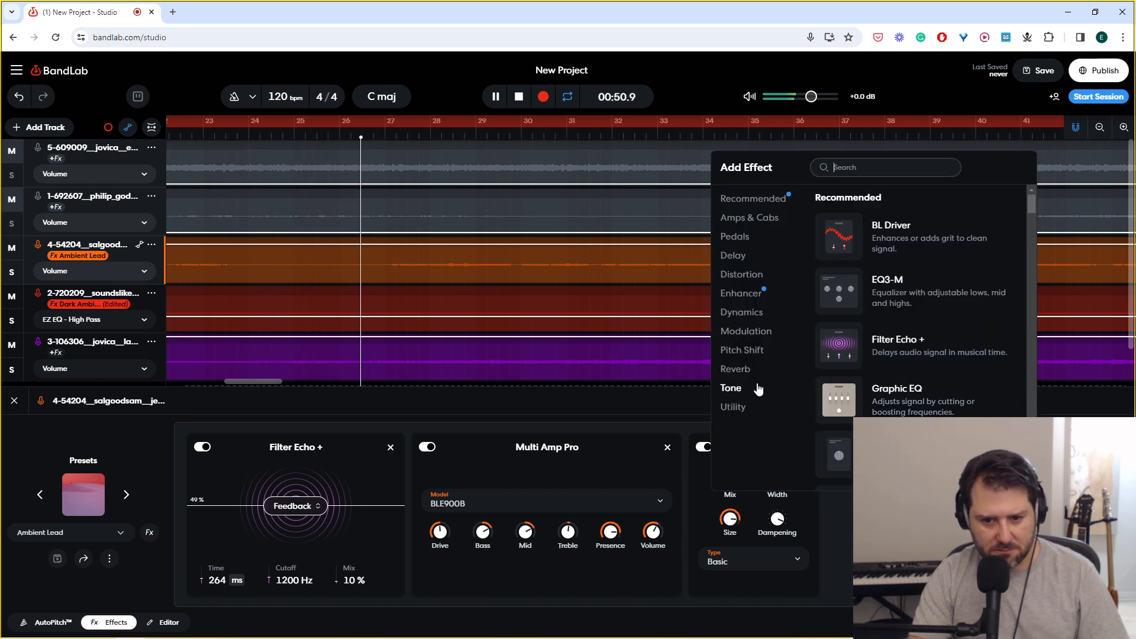
click(751, 411)
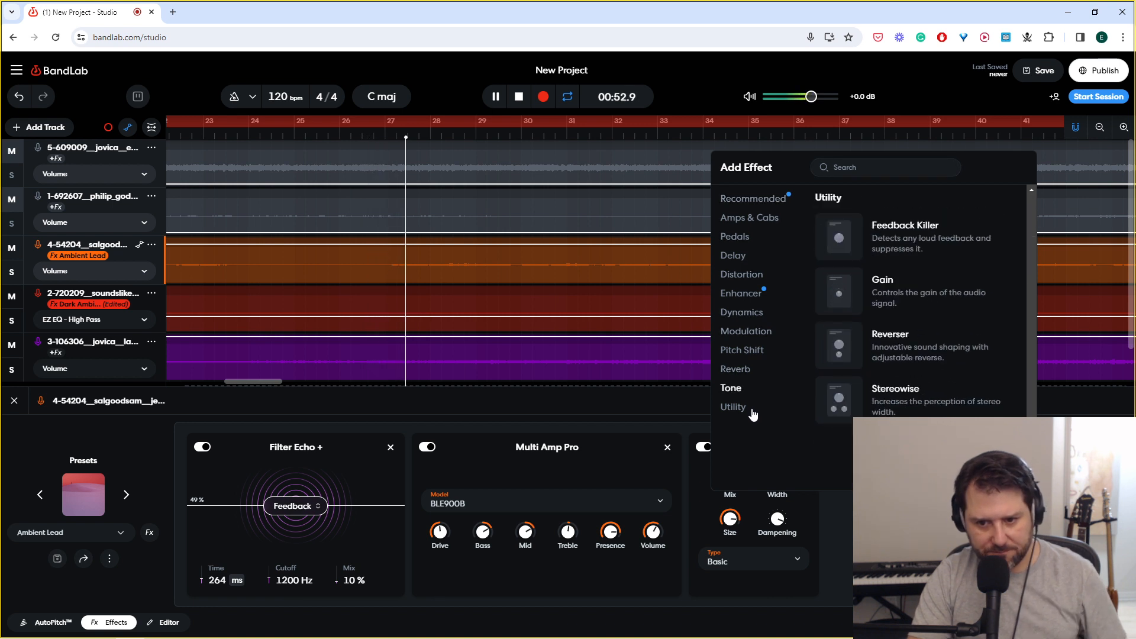
click(619, 403)
Step: Stop playback, place the playhead at about 25.5 seconds and add a Gain effect to the jeantalonstrings track's chain
key(space)
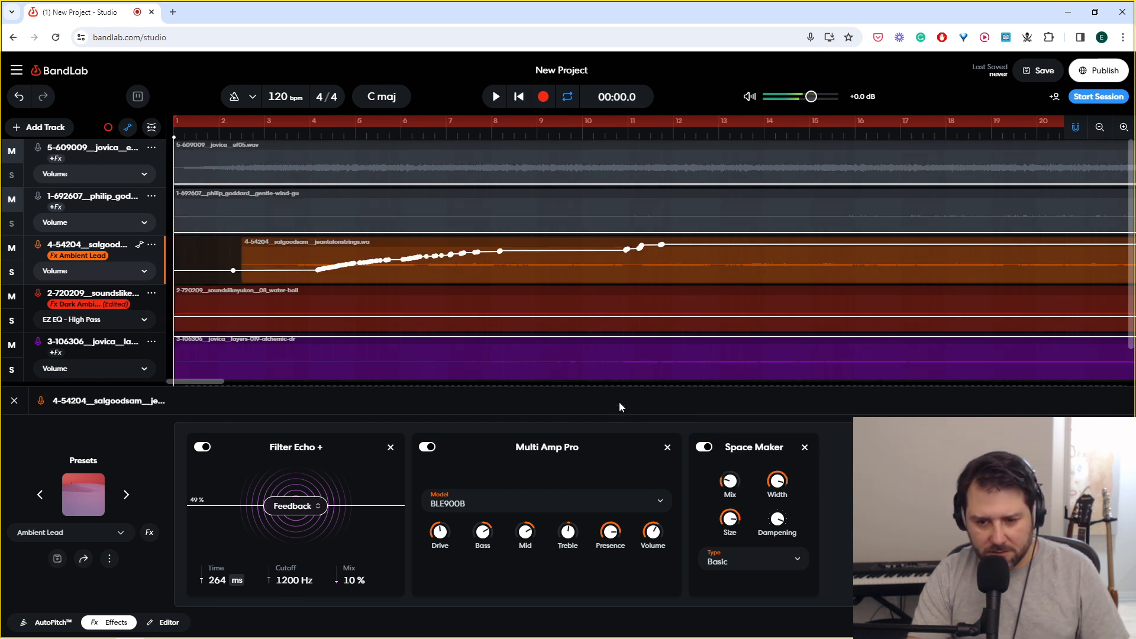
click(675, 123)
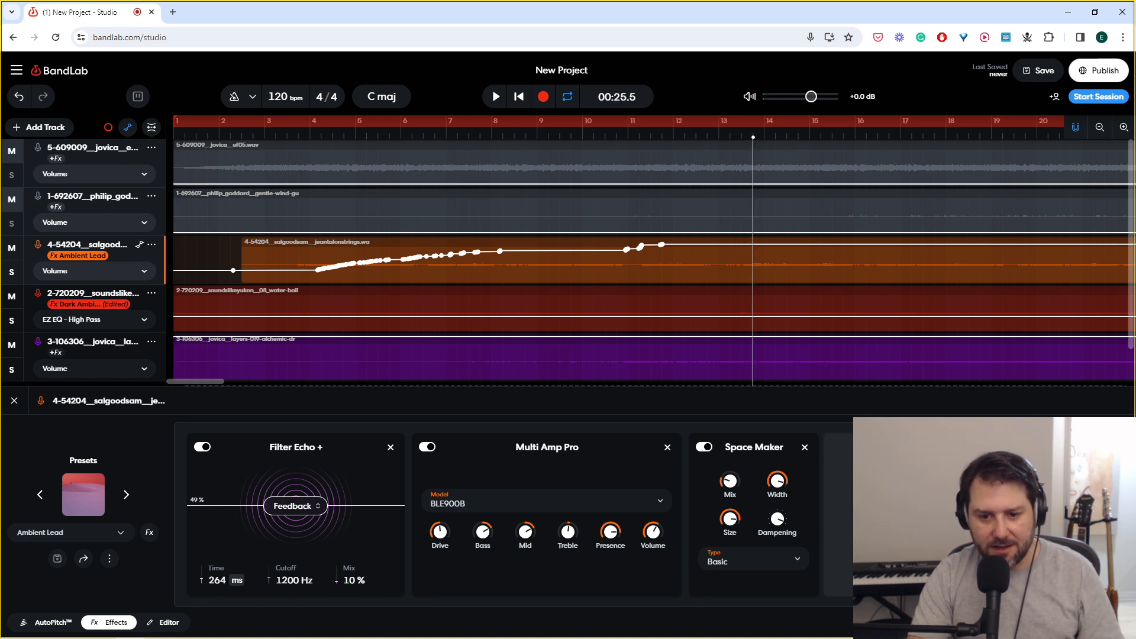
click(838, 461)
click(771, 408)
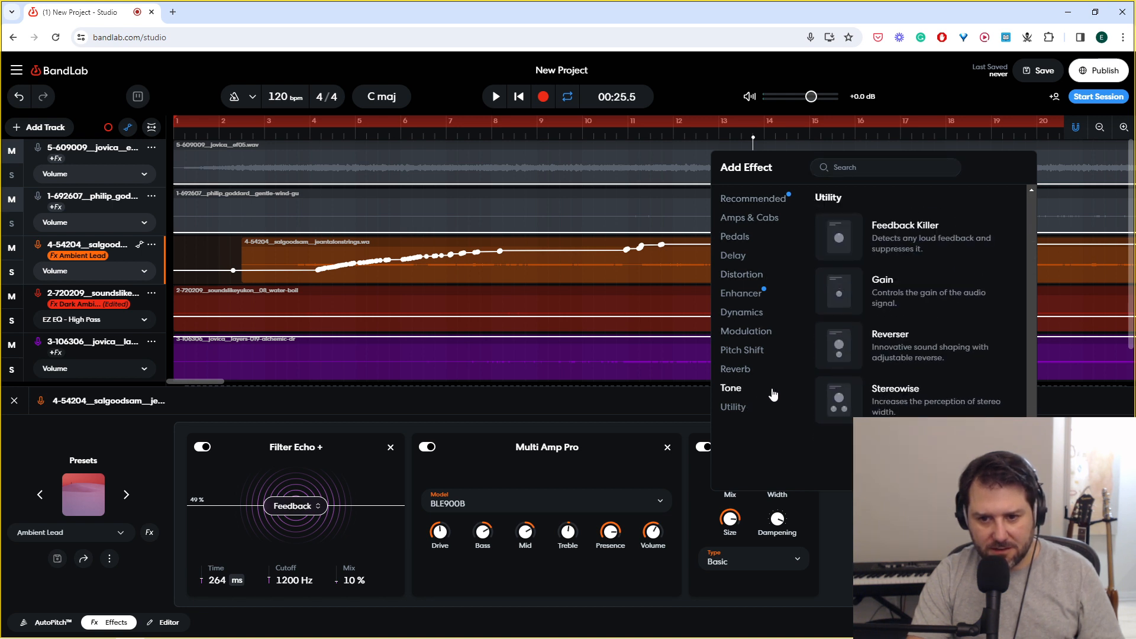
click(872, 296)
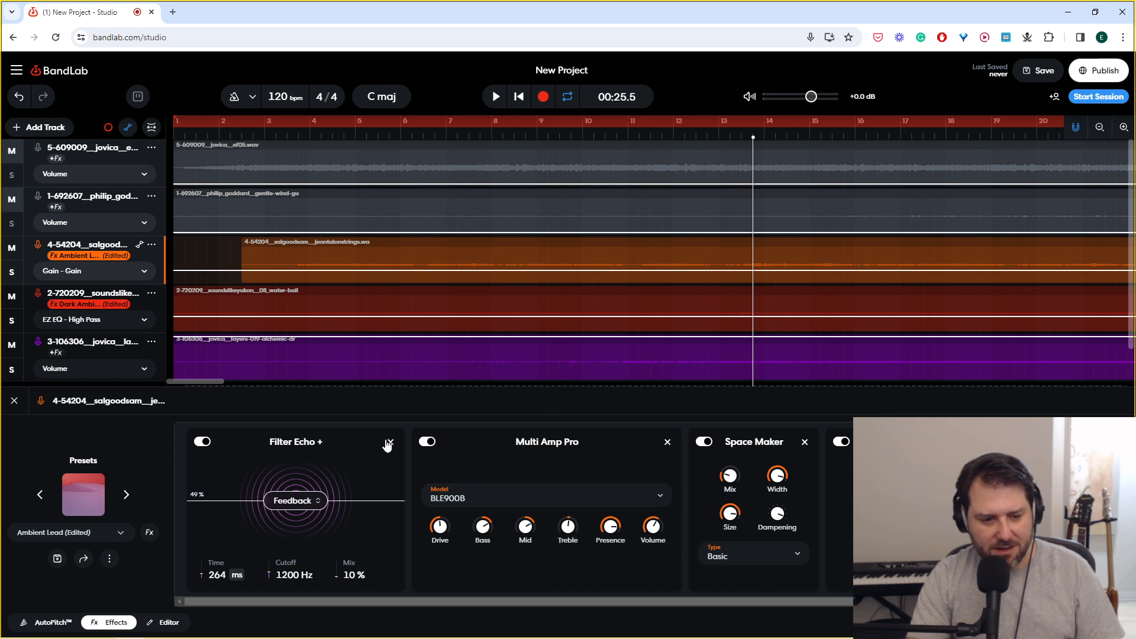
Step: Return the playhead to the project start and briefly preview the mix from there
key(Return)
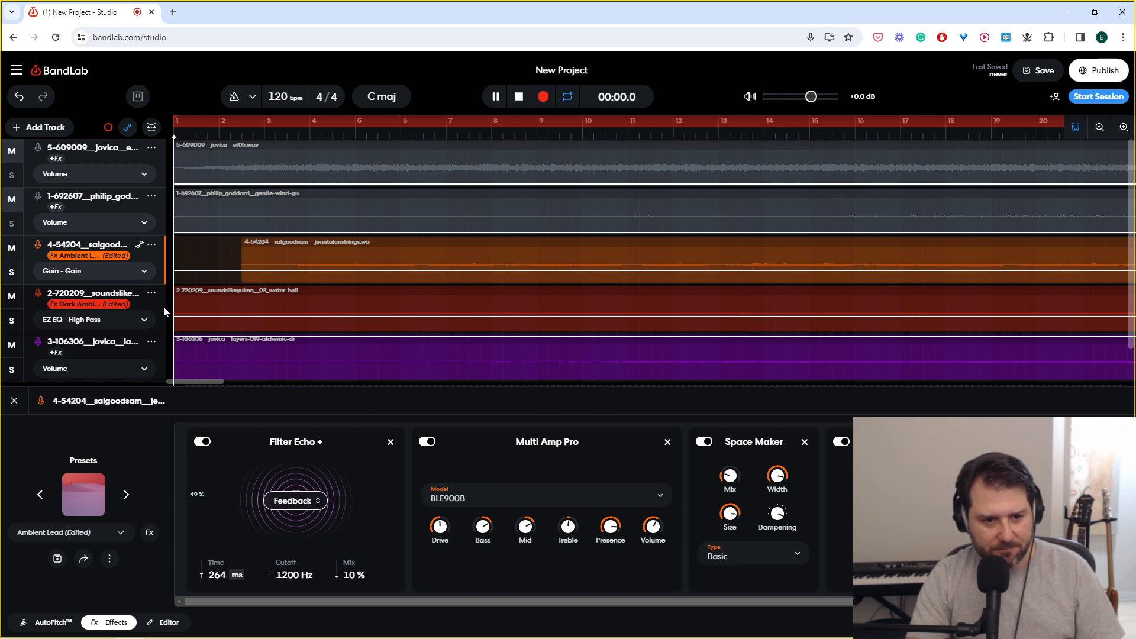
key(space)
key(space)
drag(205, 138, 266, 134)
key(Return)
key(space)
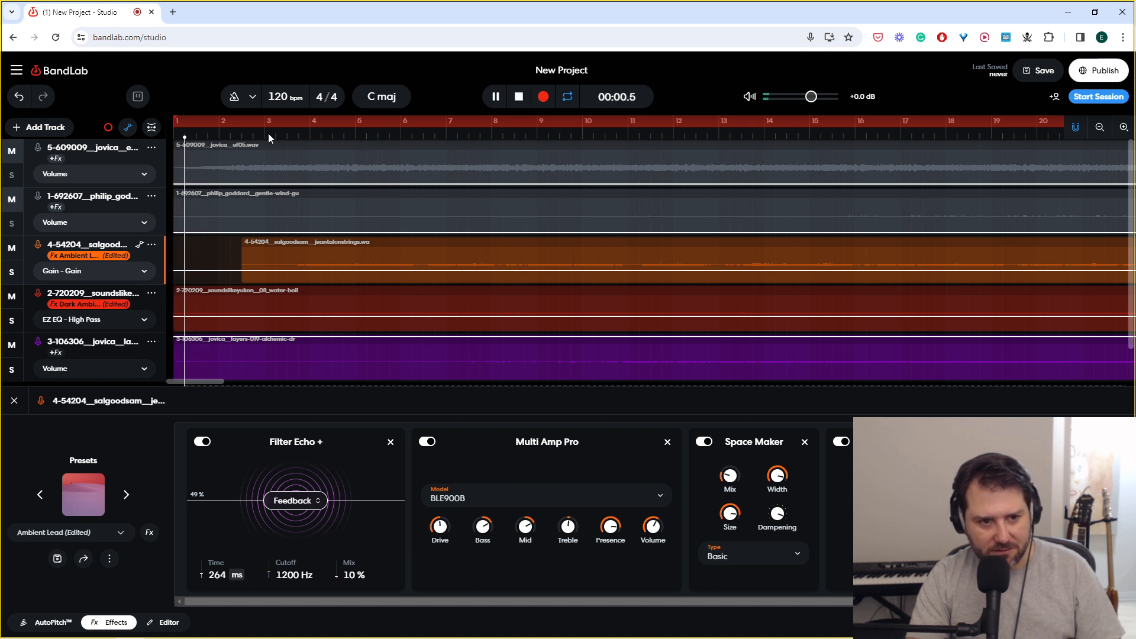
key(space)
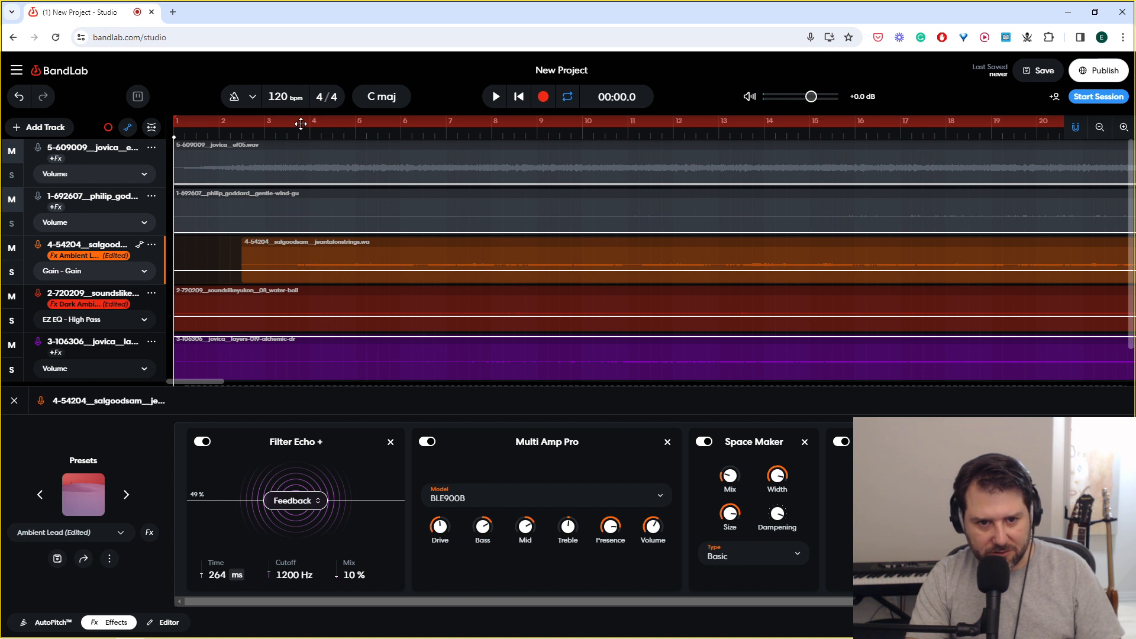
Step: Turn looping off, play the mix from the start and hide the automation lanes
click(563, 102)
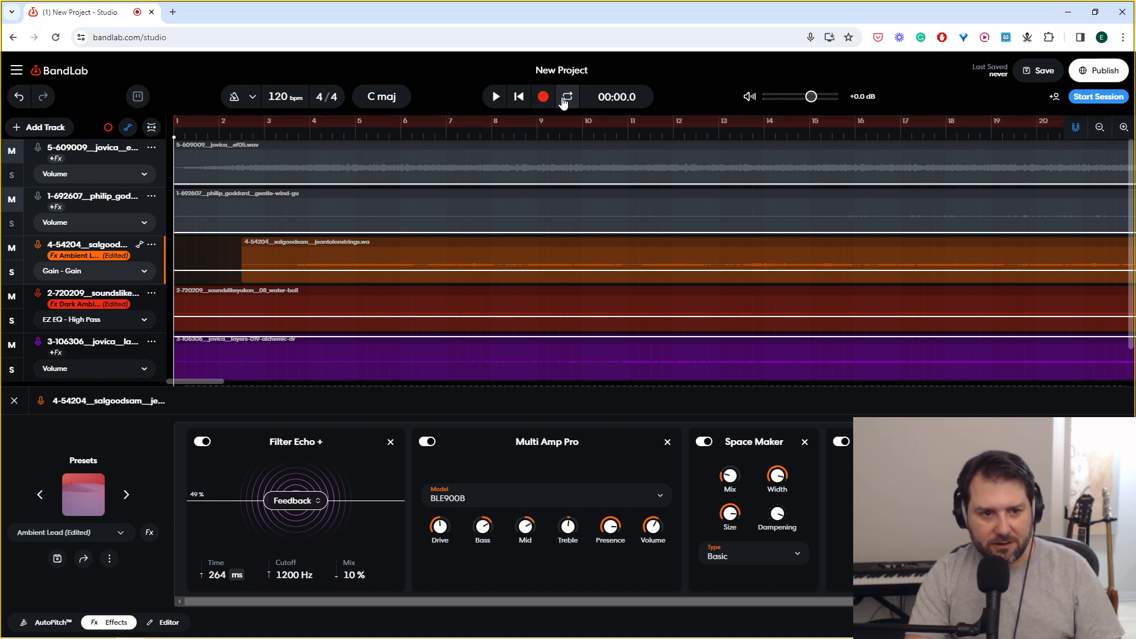
click(236, 134)
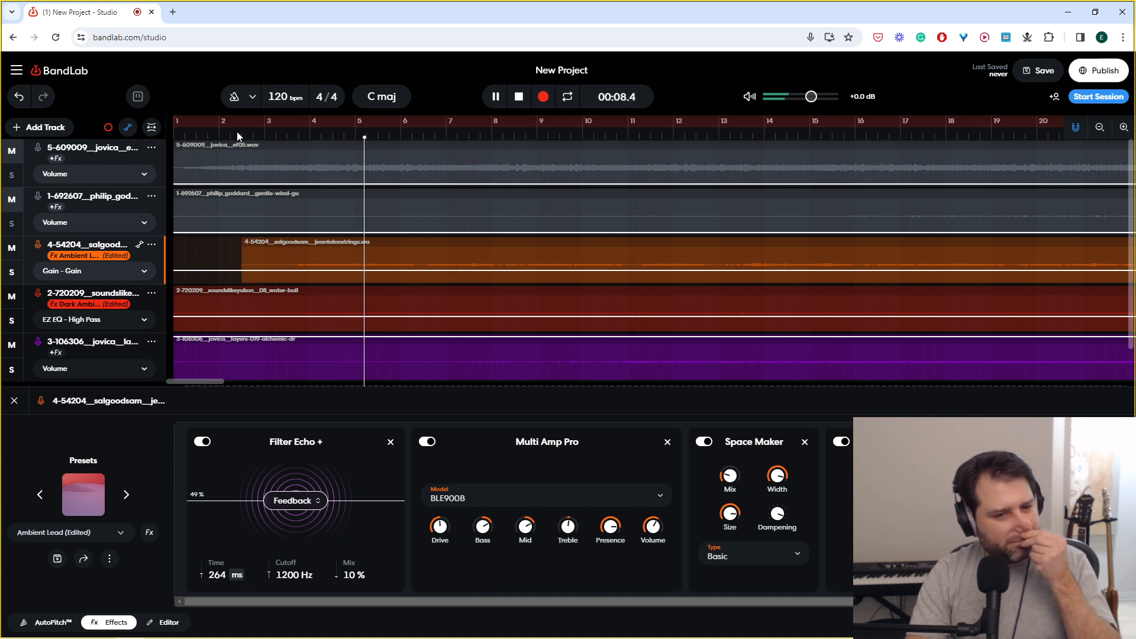
click(128, 128)
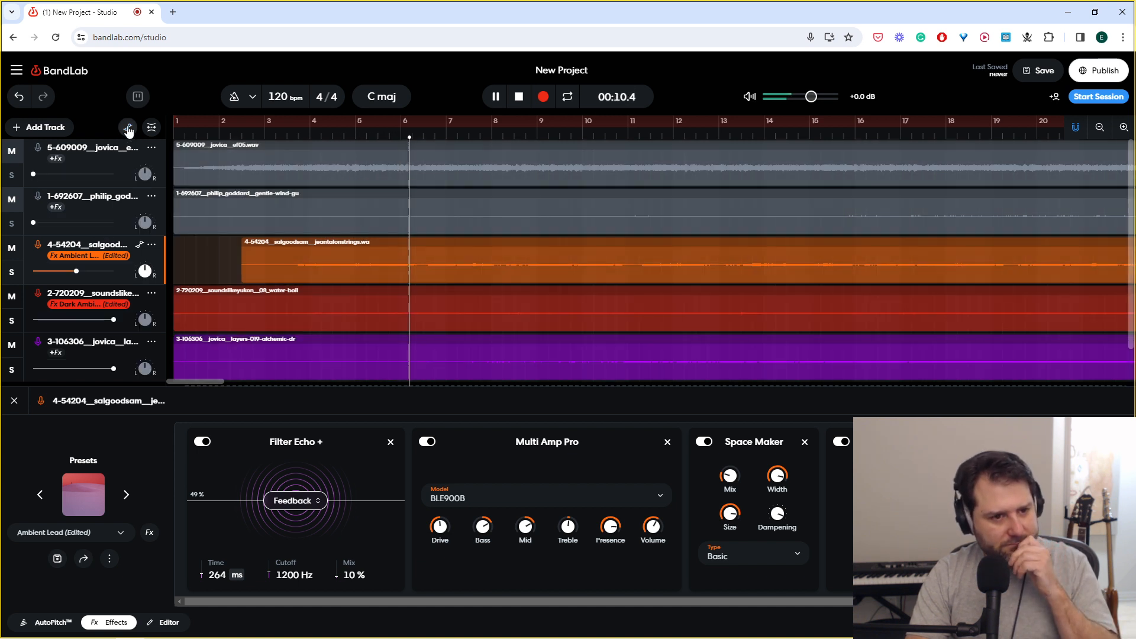
Step: Open the layers-019-alchemic region for editing, lower its playback rate to 0.50 and preview the mix
click(125, 346)
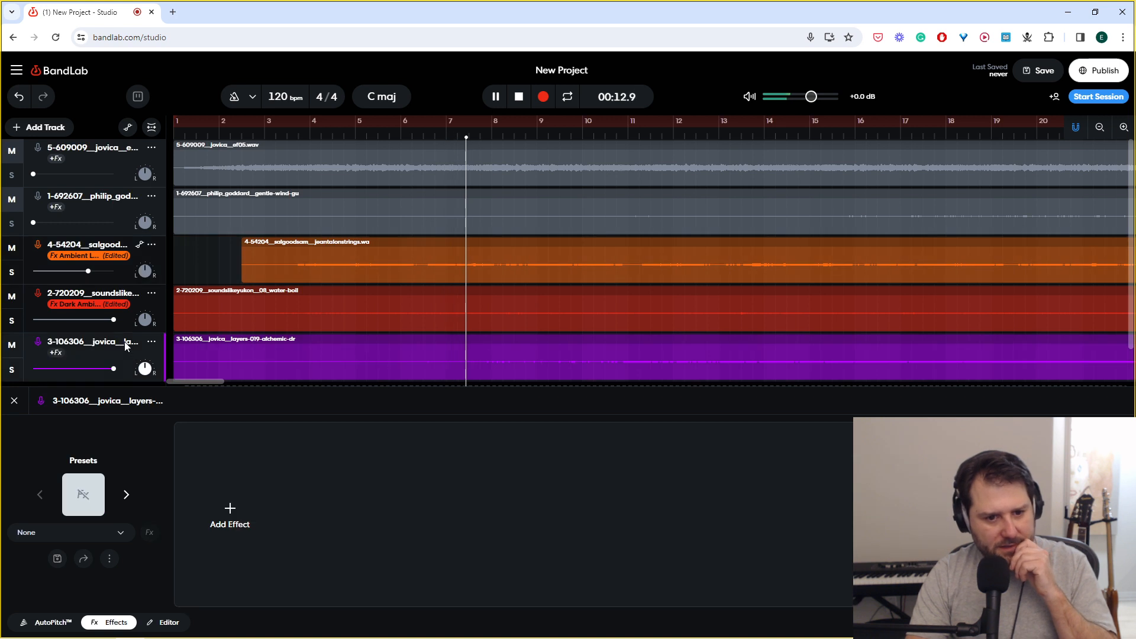
click(225, 508)
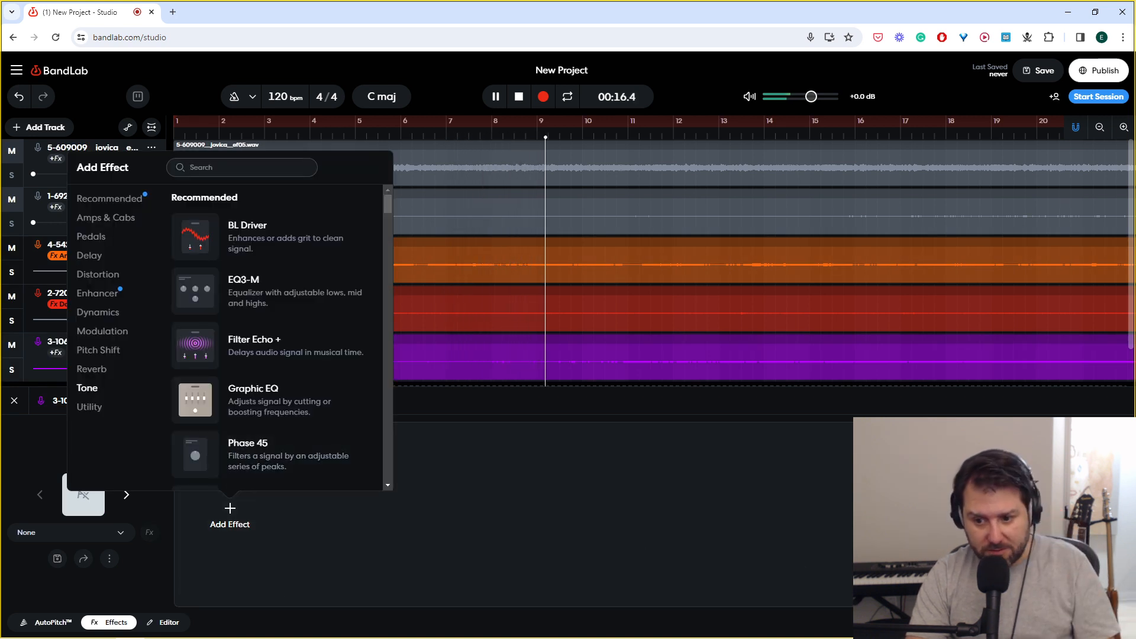
click(761, 564)
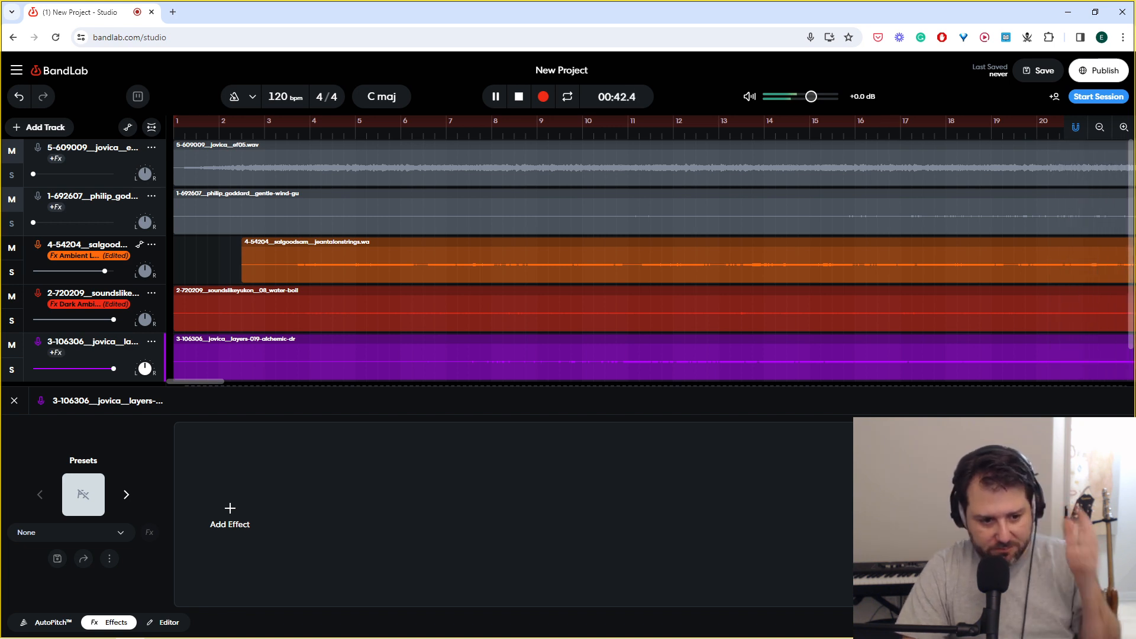
click(164, 622)
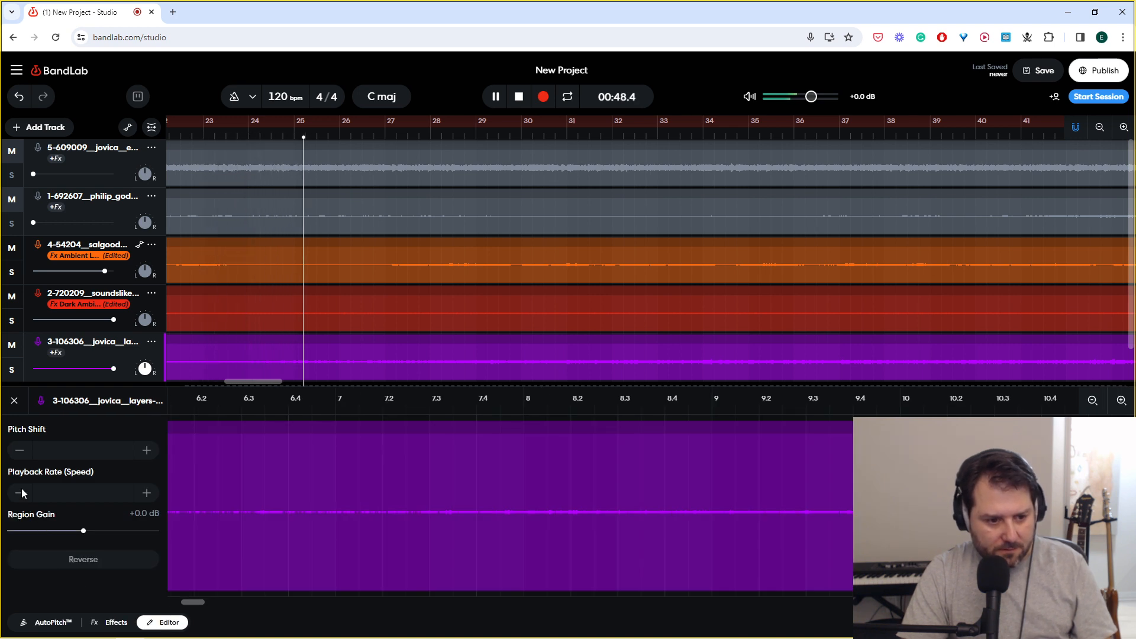
key(space)
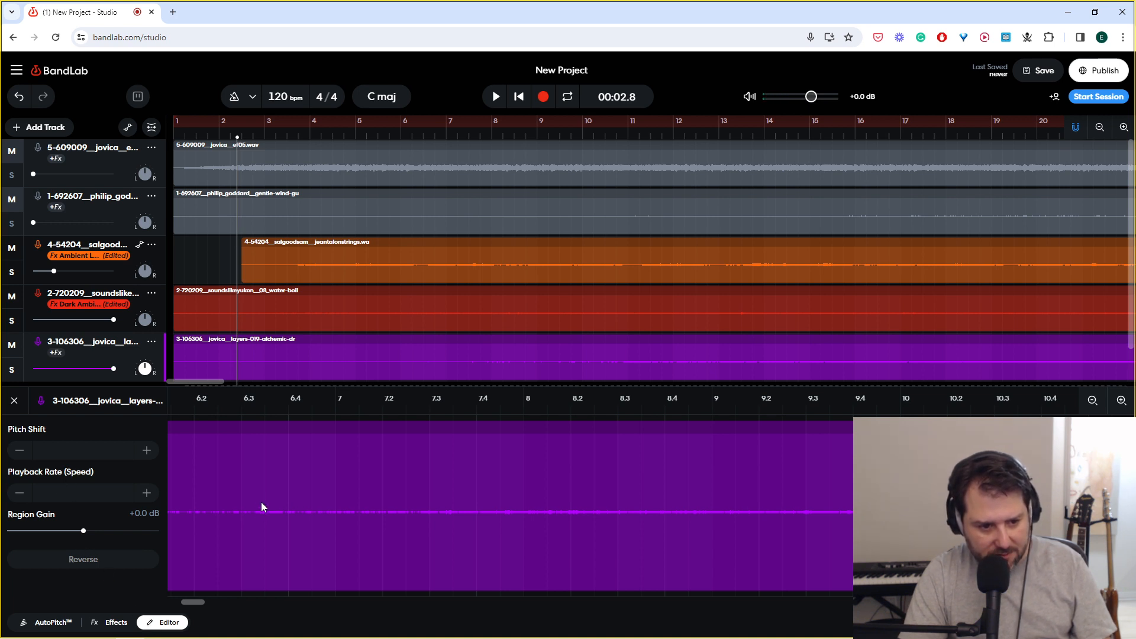
click(219, 472)
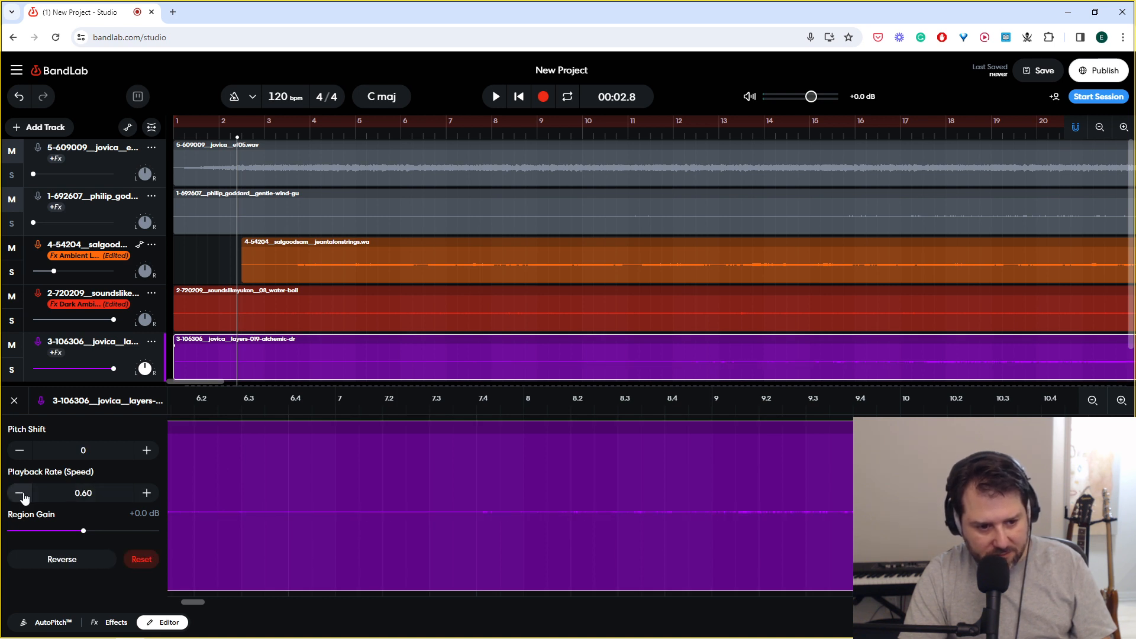
key(space)
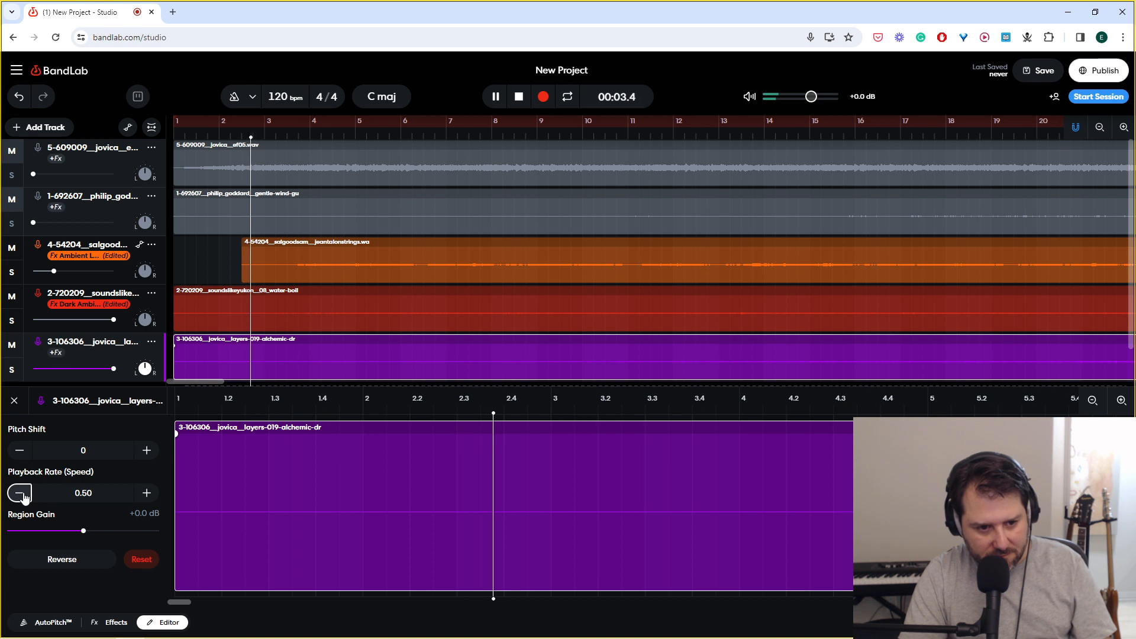
Step: Solo the layers-019-alchemic track and listen to it from about 30.3 seconds
click(15, 371)
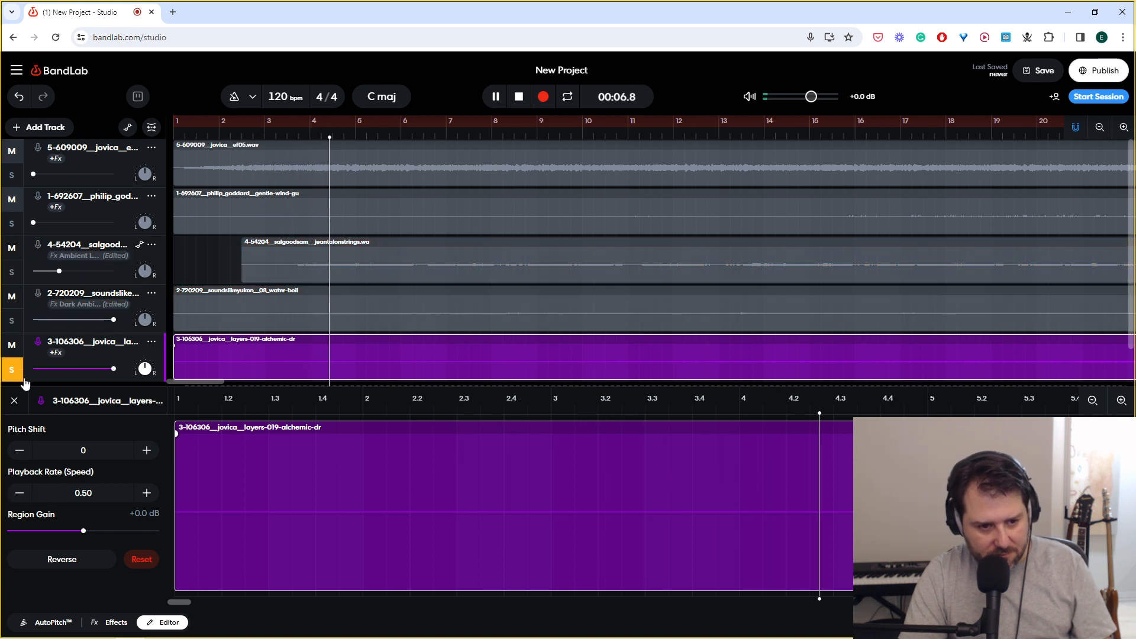
key(space)
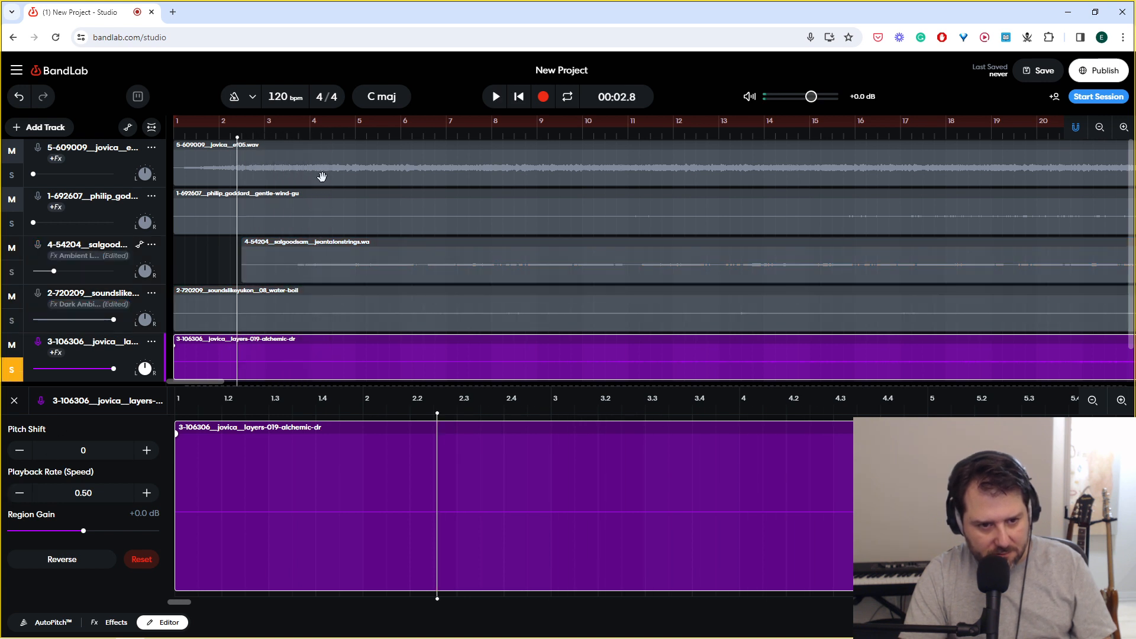
drag(523, 134, 863, 141)
key(space)
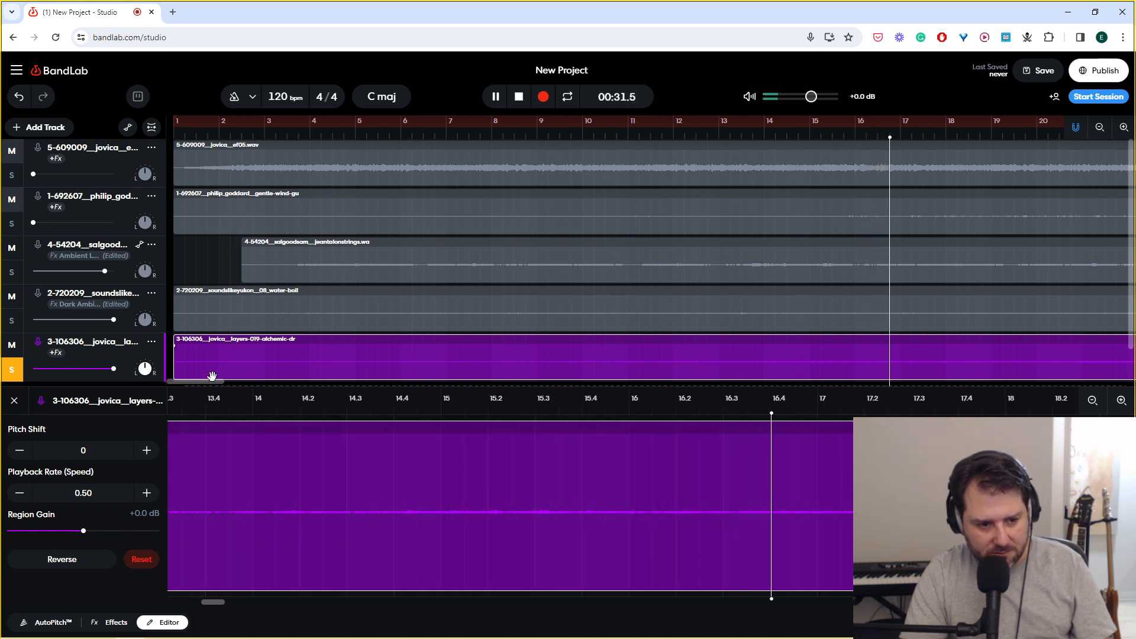
Step: Try a playback rate of 0.10 on the layers-019-alchemic region, raise it to 0.30 and play from about 53.5 seconds
key(space)
click(20, 495)
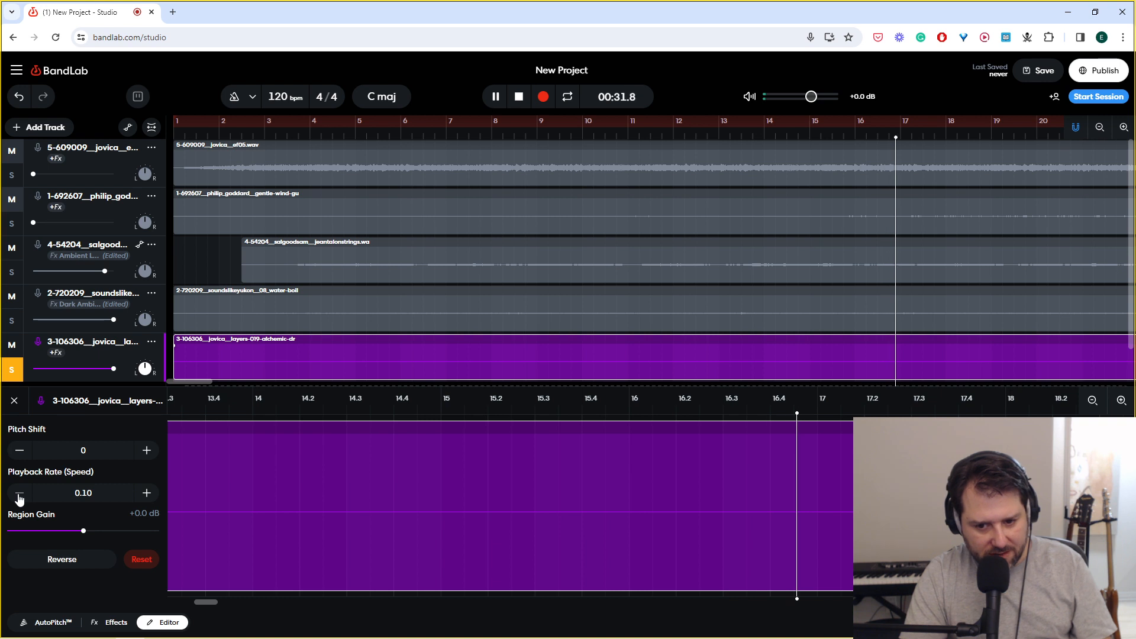
key(space)
drag(201, 361, 655, 381)
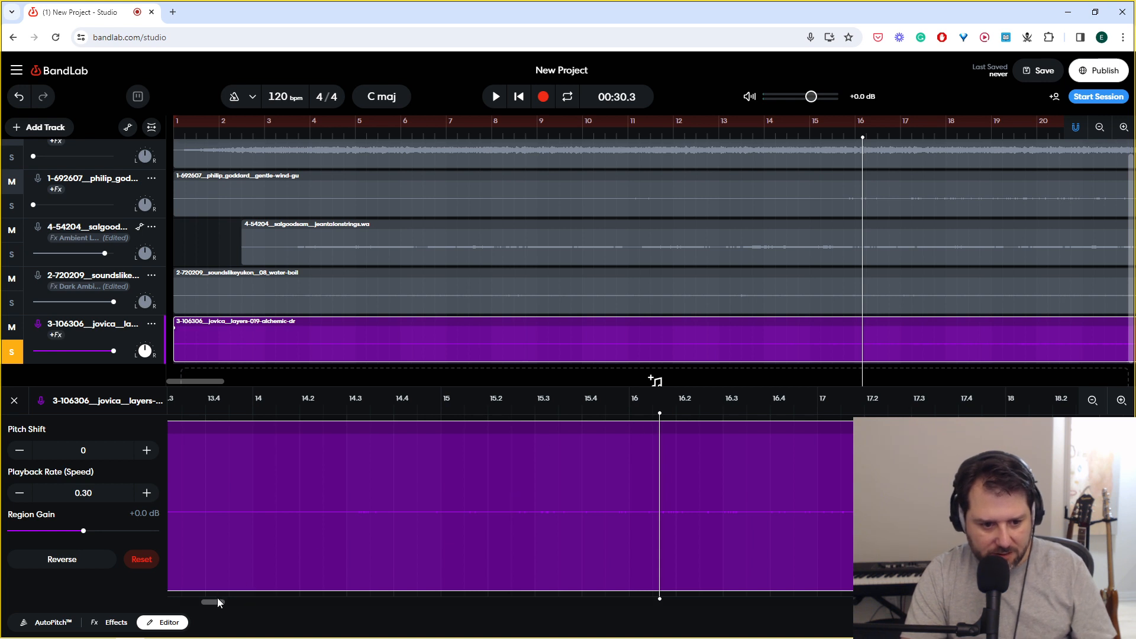
drag(868, 137, 752, 161)
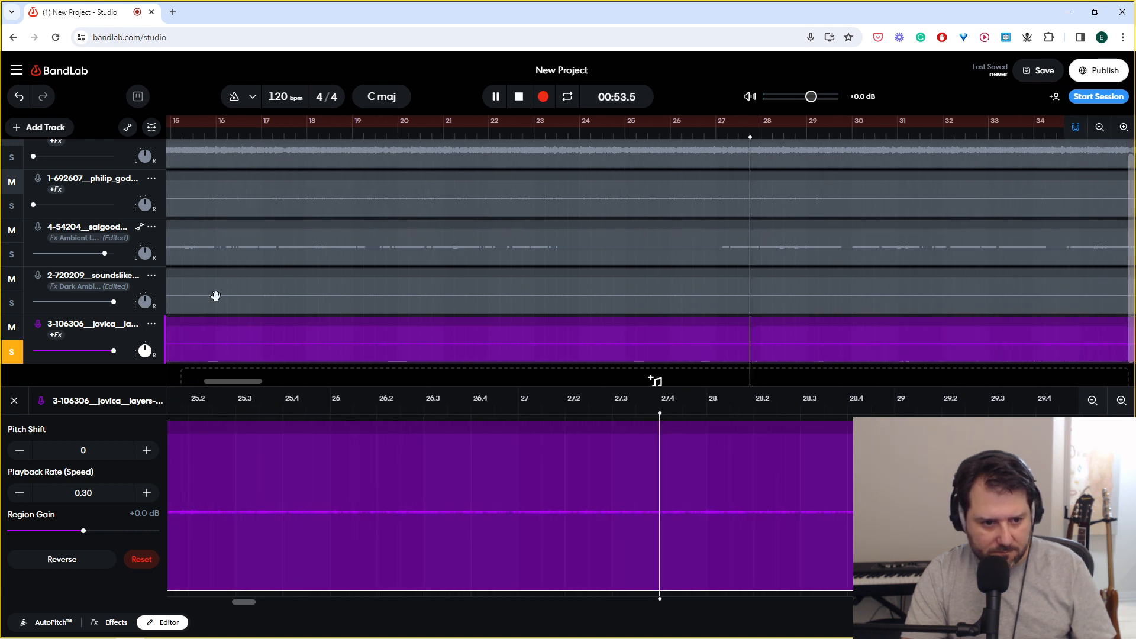
Step: Try pitch shifts of 9 and -1 on the layers-019-alchemic region during playback
click(146, 451)
click(147, 451)
click(147, 451)
click(146, 451)
click(147, 451)
click(147, 451)
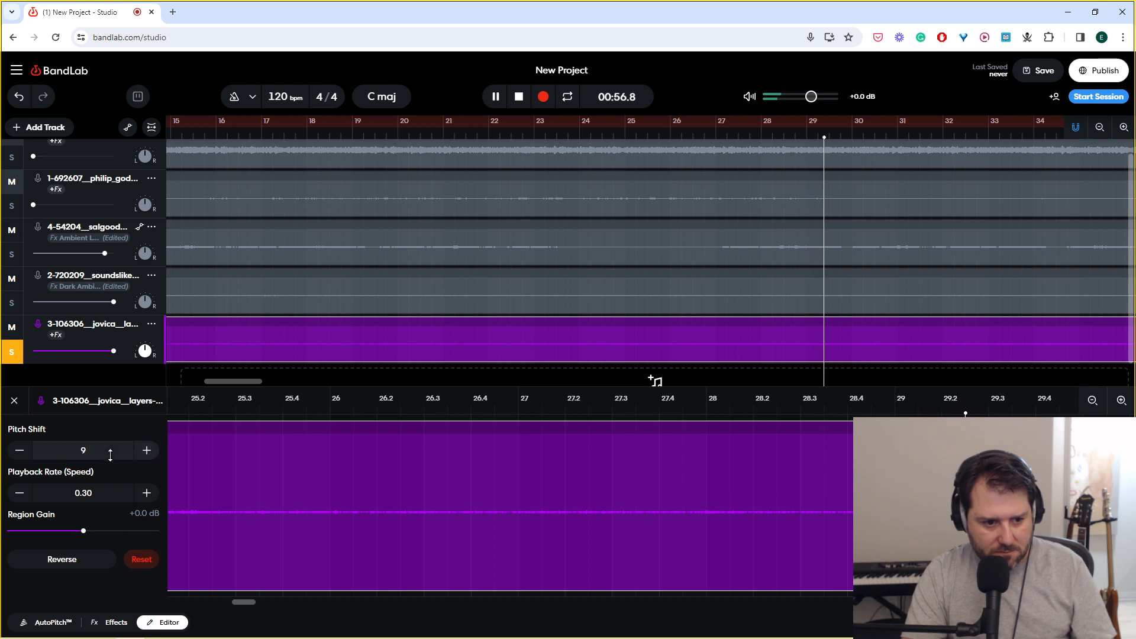
click(19, 451)
click(19, 451)
click(19, 451)
click(20, 450)
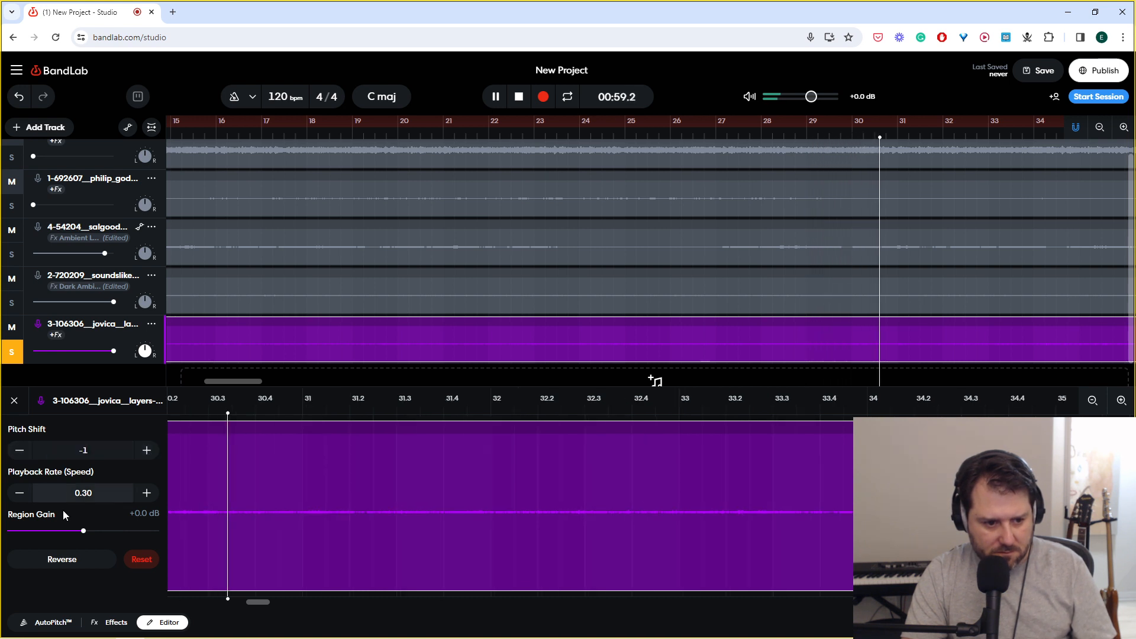
Step: Raise the layers-019-alchemic region's gain to +12.0 dB after trying +17.3 dB
drag(83, 531, 85, 531)
click(116, 531)
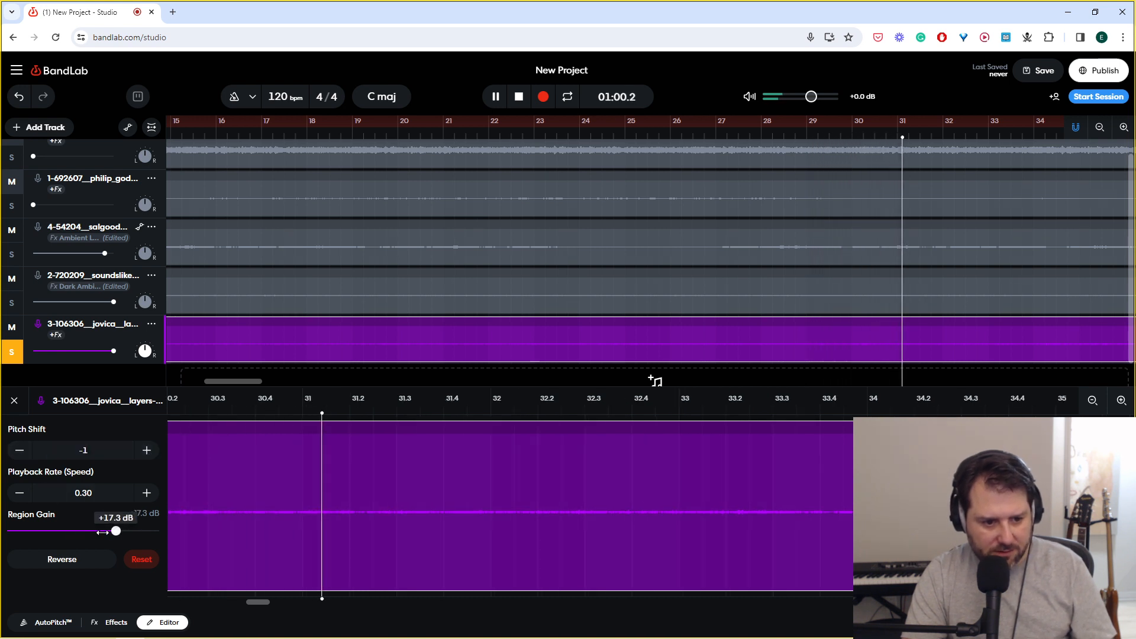
click(99, 531)
Step: Lower the layers-019-alchemic region's pitch shift to -12
click(21, 451)
click(21, 451)
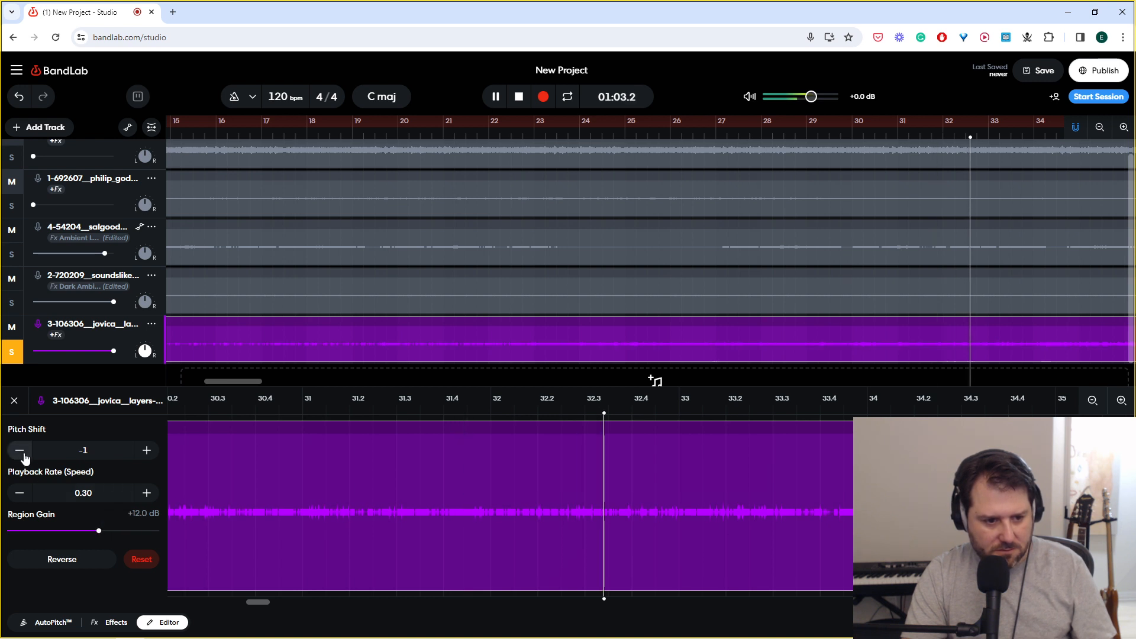
double_click(21, 451)
click(21, 451)
double_click(21, 451)
double_click(22, 451)
click(21, 451)
click(21, 451)
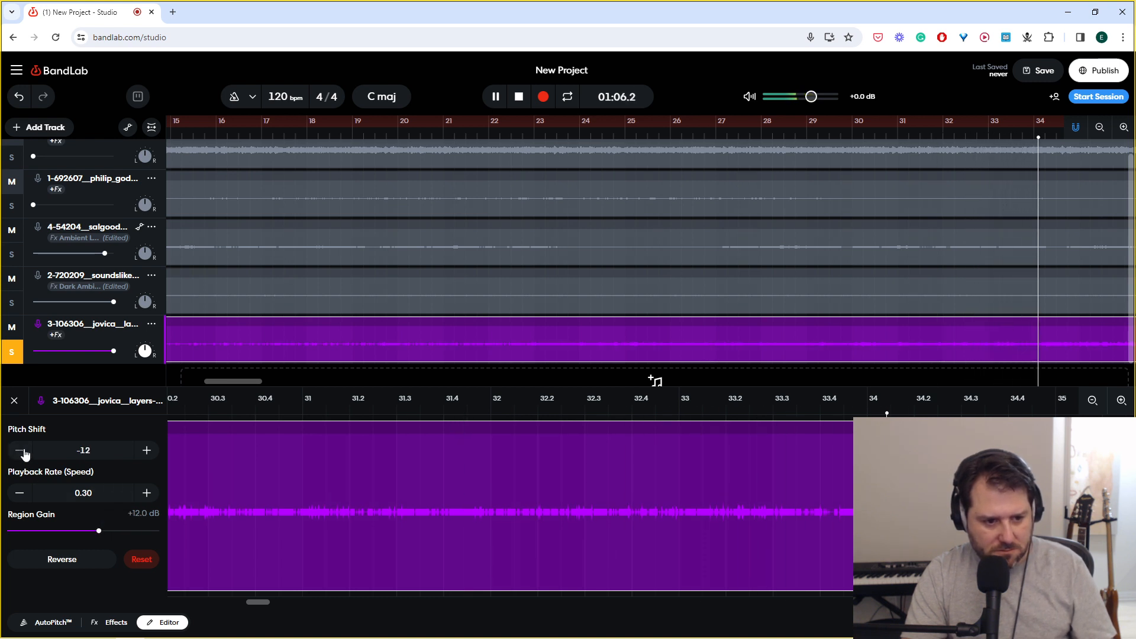
Step: Set the layers-019-alchemic region's playback rate to 0.10 and take the track out of solo
click(21, 496)
click(21, 496)
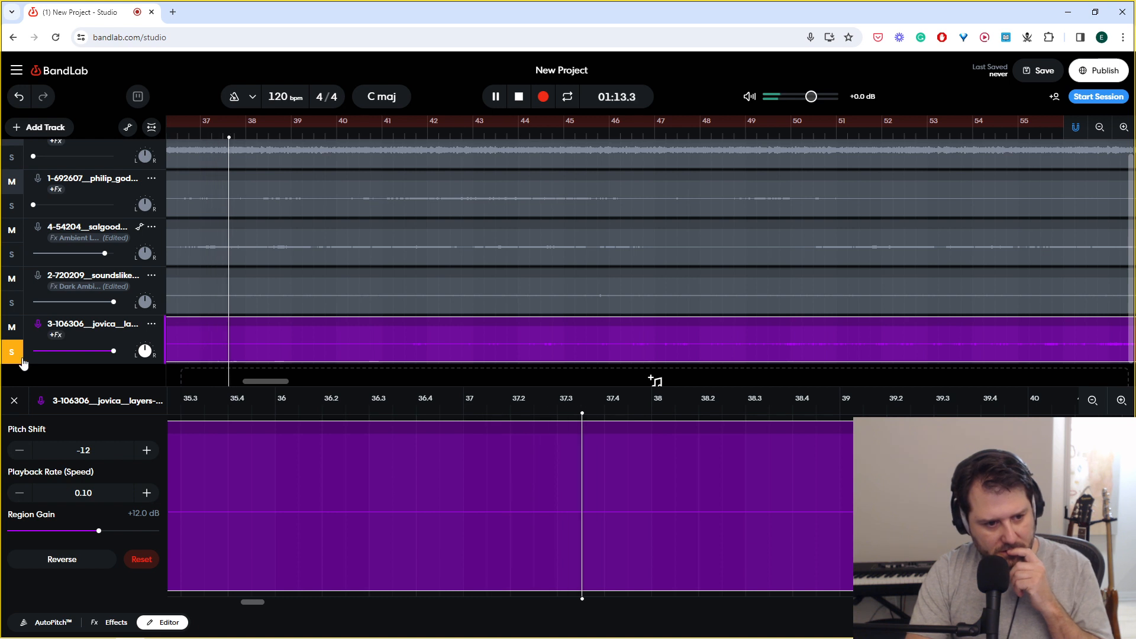
click(12, 354)
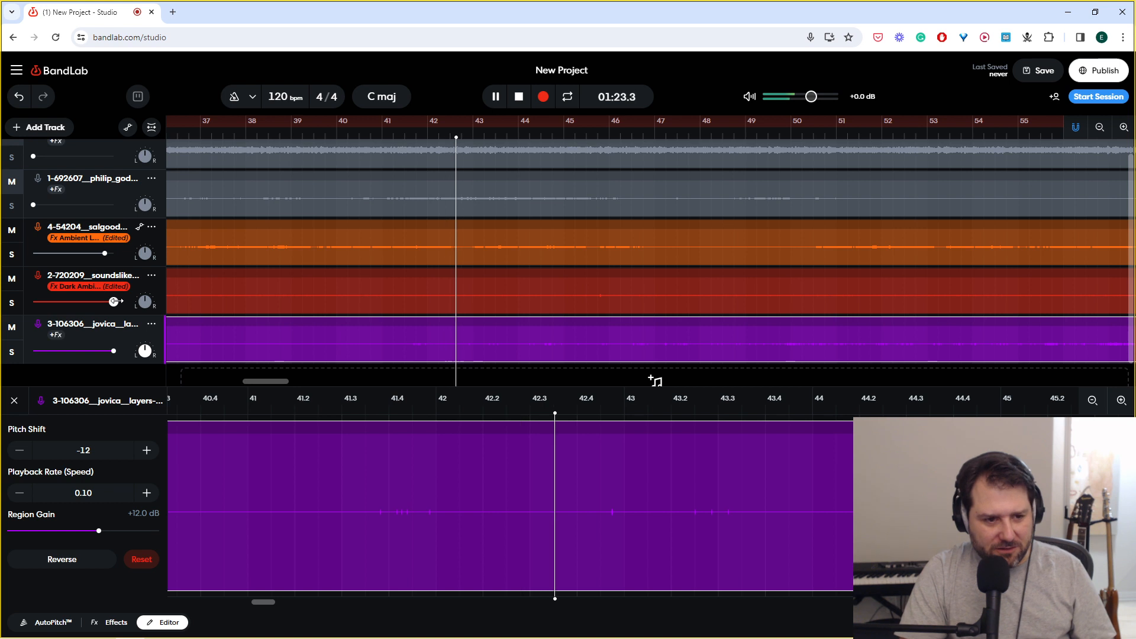
Step: Add a Gain effect from the Utility category to the water-boil track's effects chain
click(118, 263)
click(117, 275)
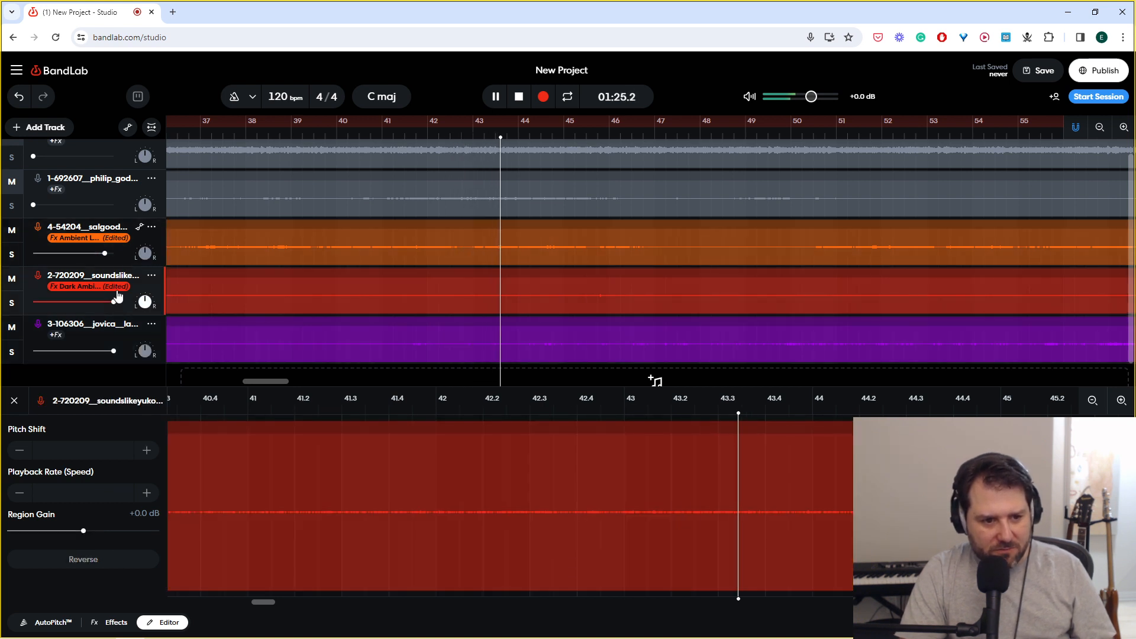
click(119, 624)
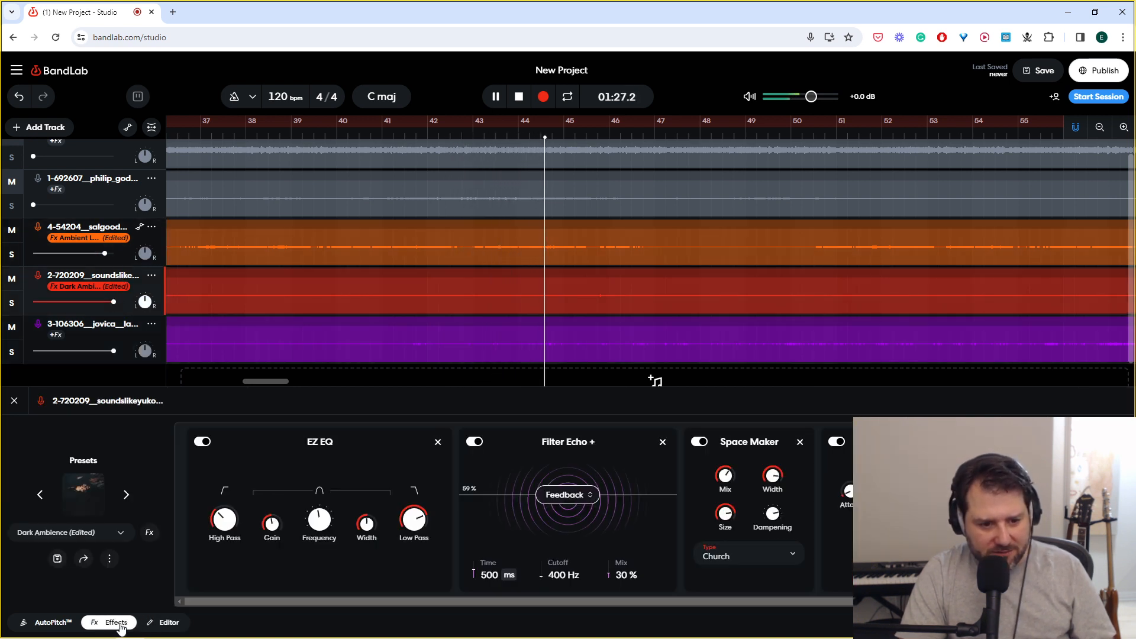
click(1089, 510)
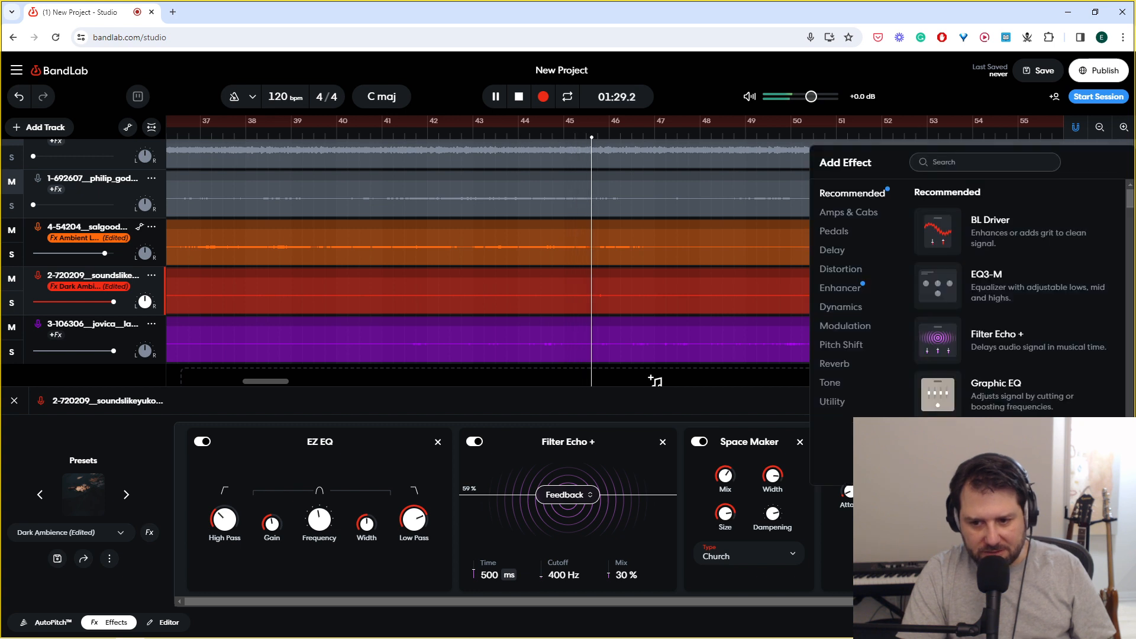
click(826, 407)
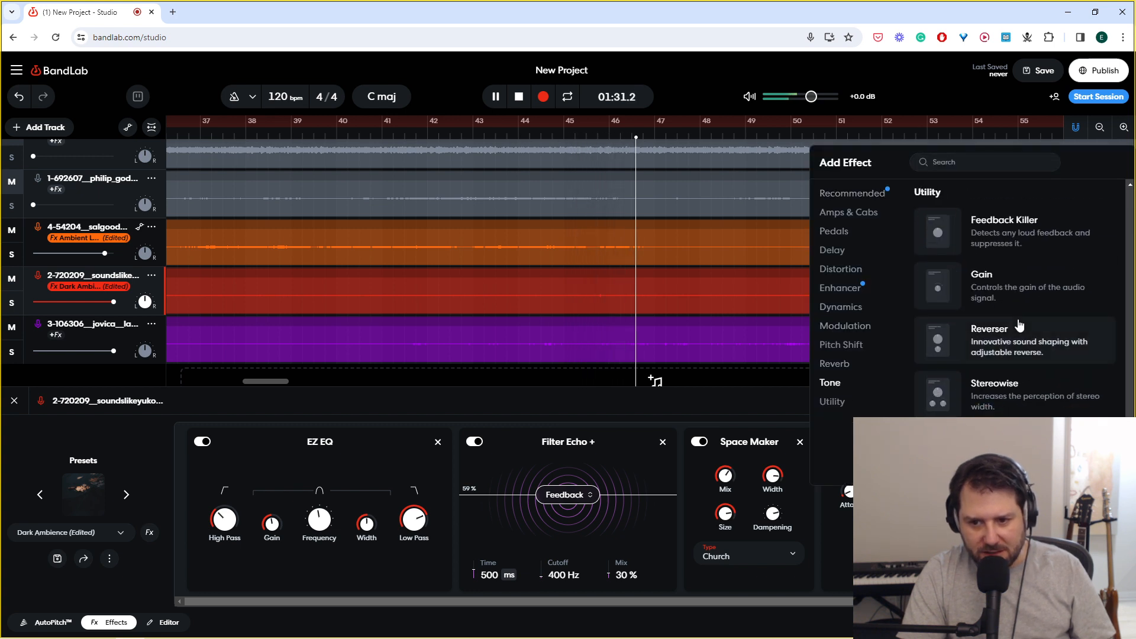
click(1010, 285)
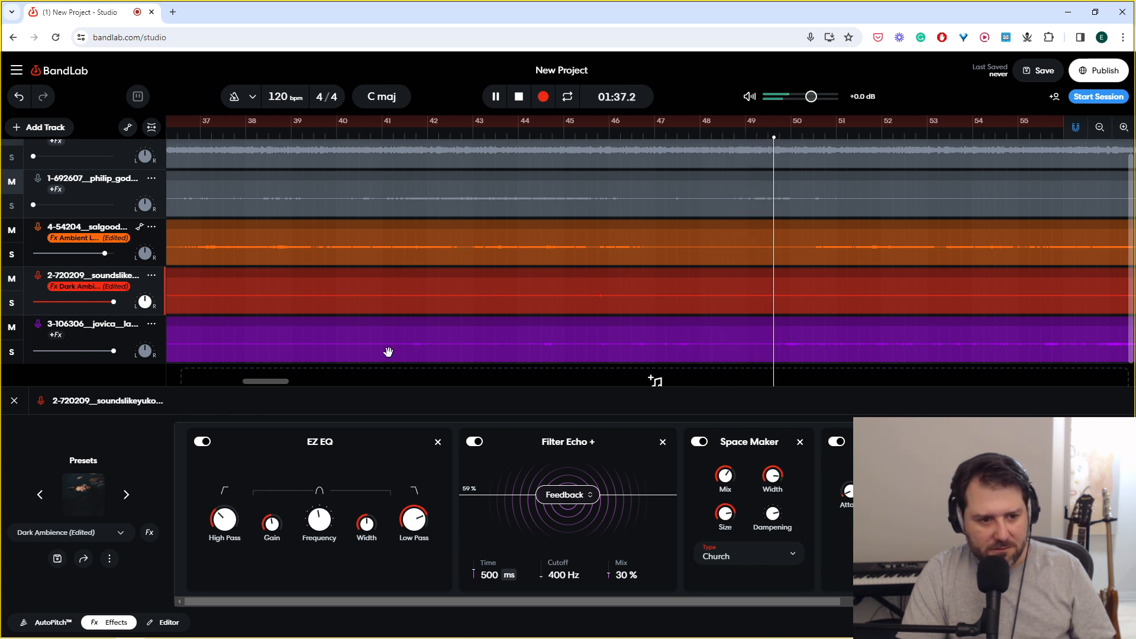
Step: Audition the mix with the jeantalonstrings track muted and with the water-boil track muted, unmuting each again
click(10, 230)
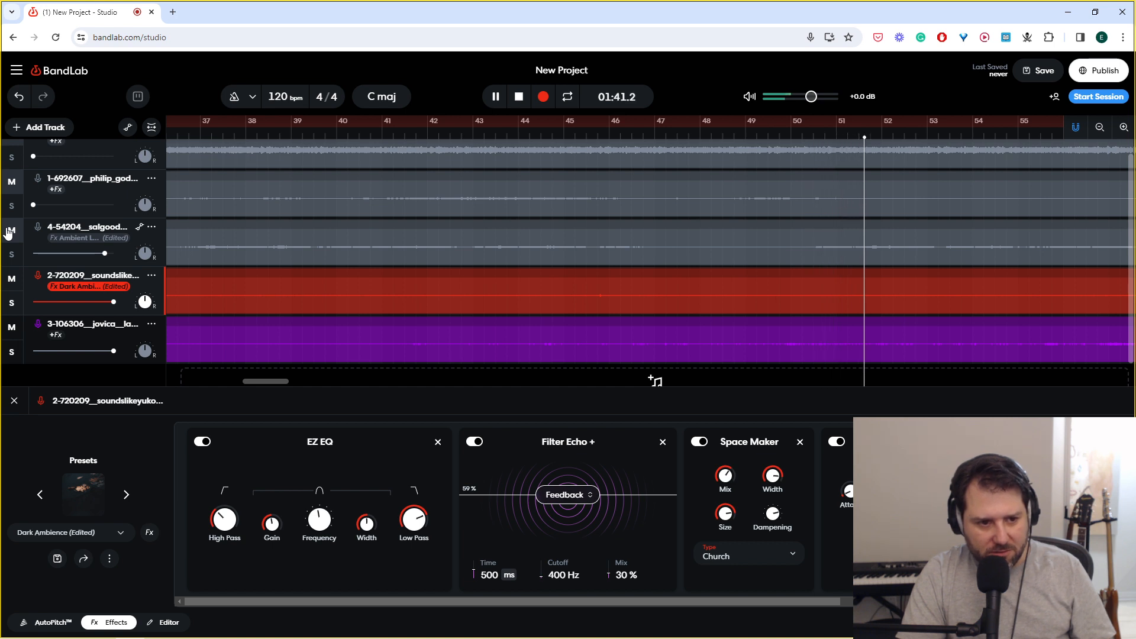
key(space)
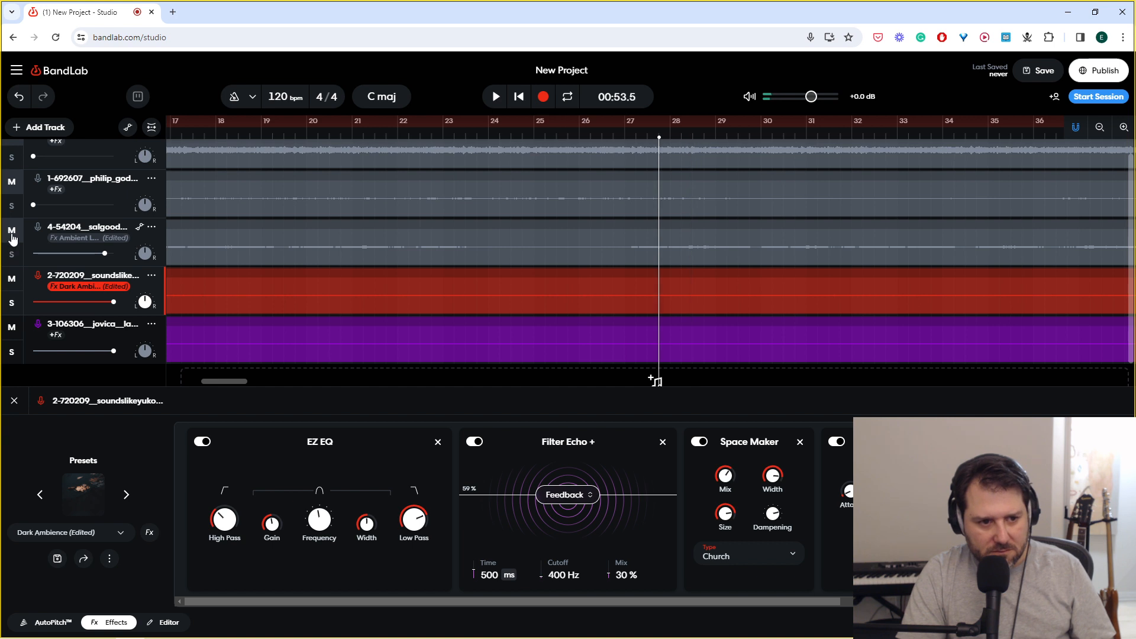
click(11, 230)
click(12, 279)
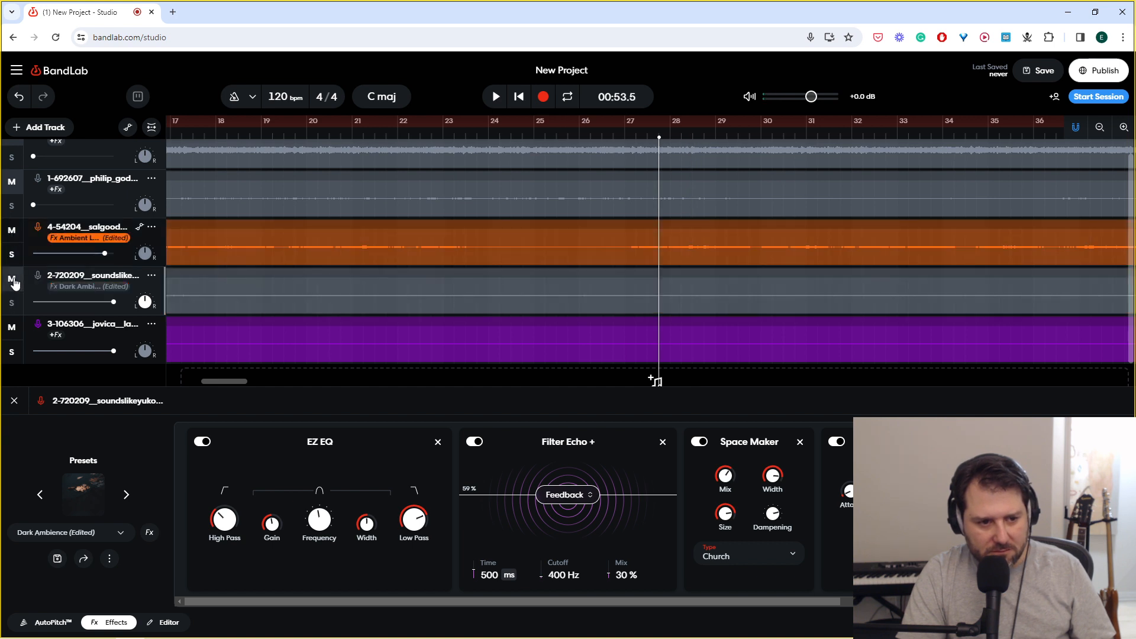
click(37, 246)
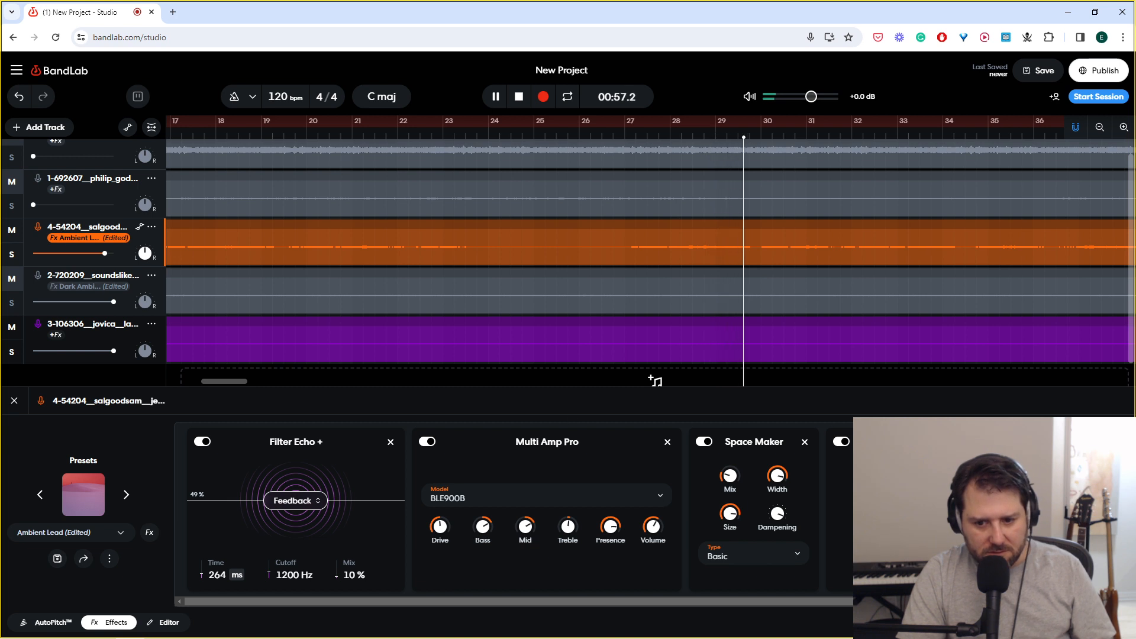
click(11, 278)
Step: Switch the water-boil track to the Double Delay preset and select the jeantalonstrings region
click(74, 275)
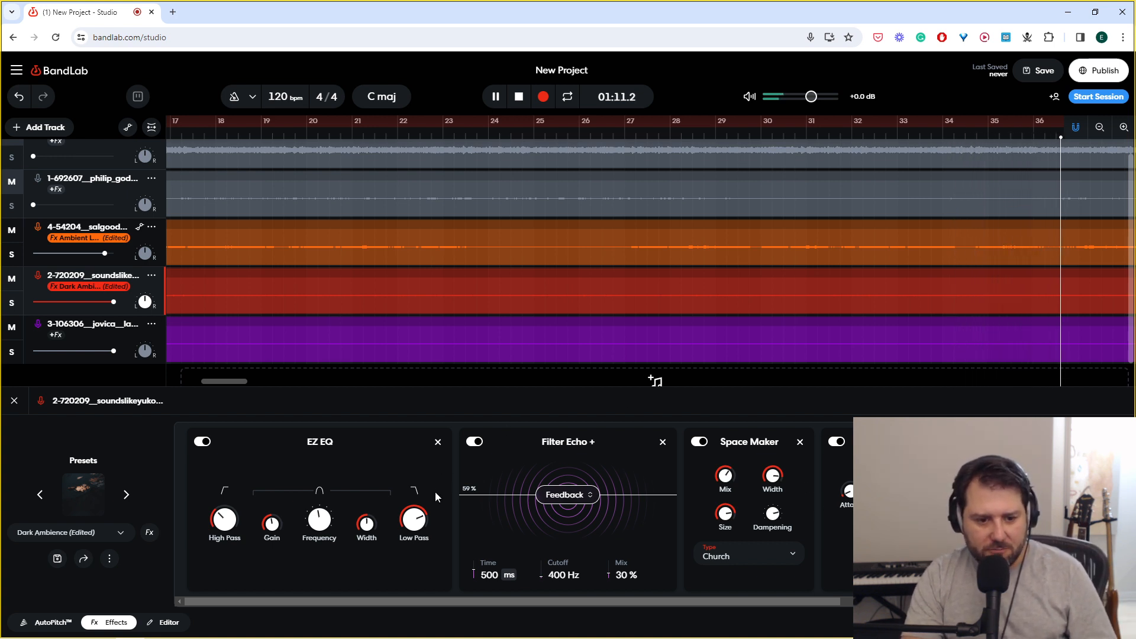
click(126, 494)
click(126, 495)
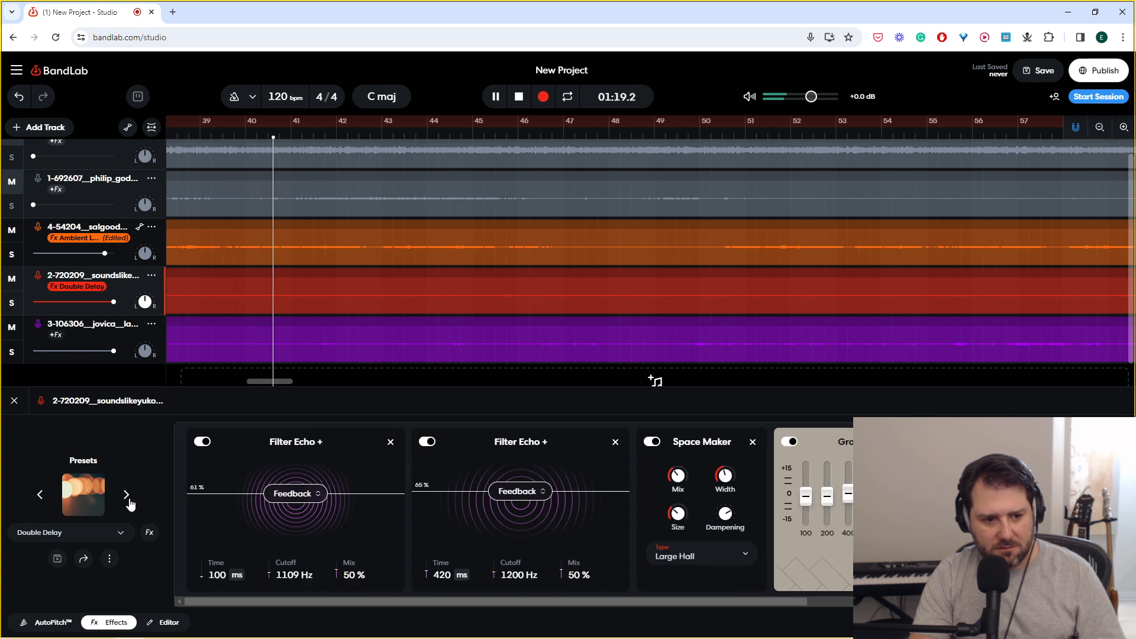
click(225, 250)
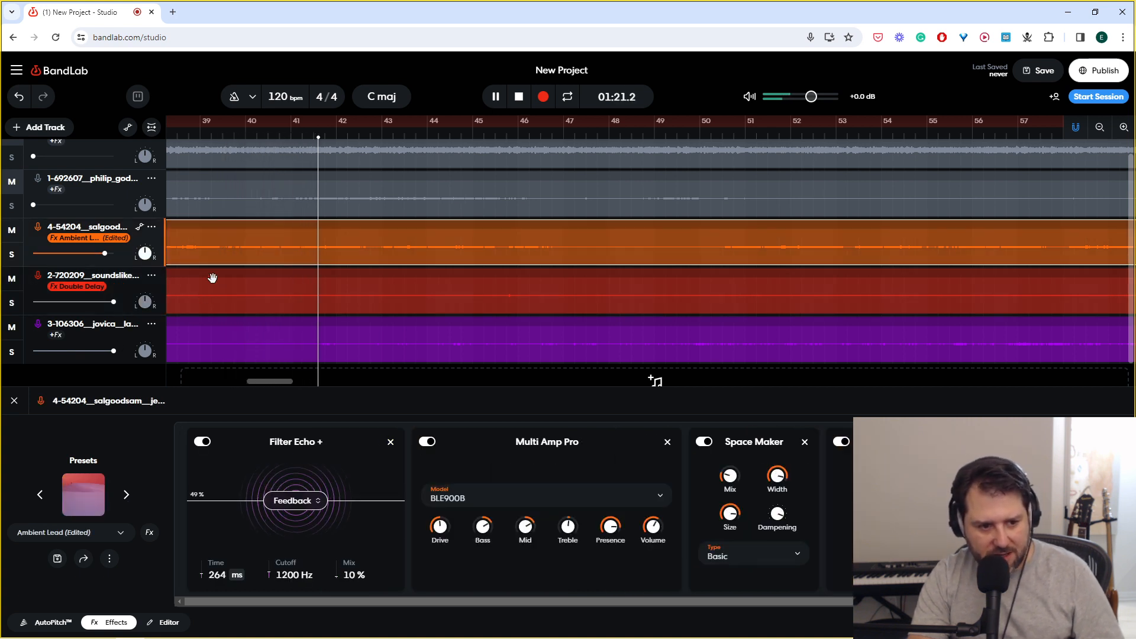
Step: Open the jeantalonstrings region for editing and raise its pitch shift to 12
double_click(232, 239)
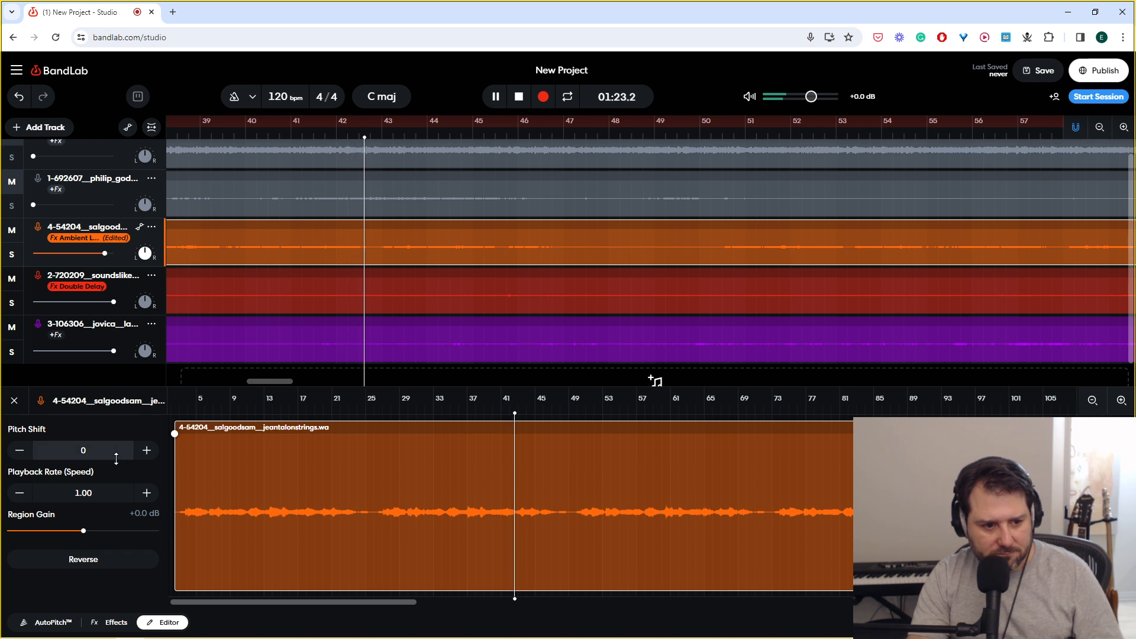
click(147, 451)
click(147, 450)
click(146, 451)
click(147, 450)
click(147, 450)
click(147, 451)
click(146, 450)
click(147, 450)
click(147, 451)
click(147, 450)
click(147, 450)
click(147, 451)
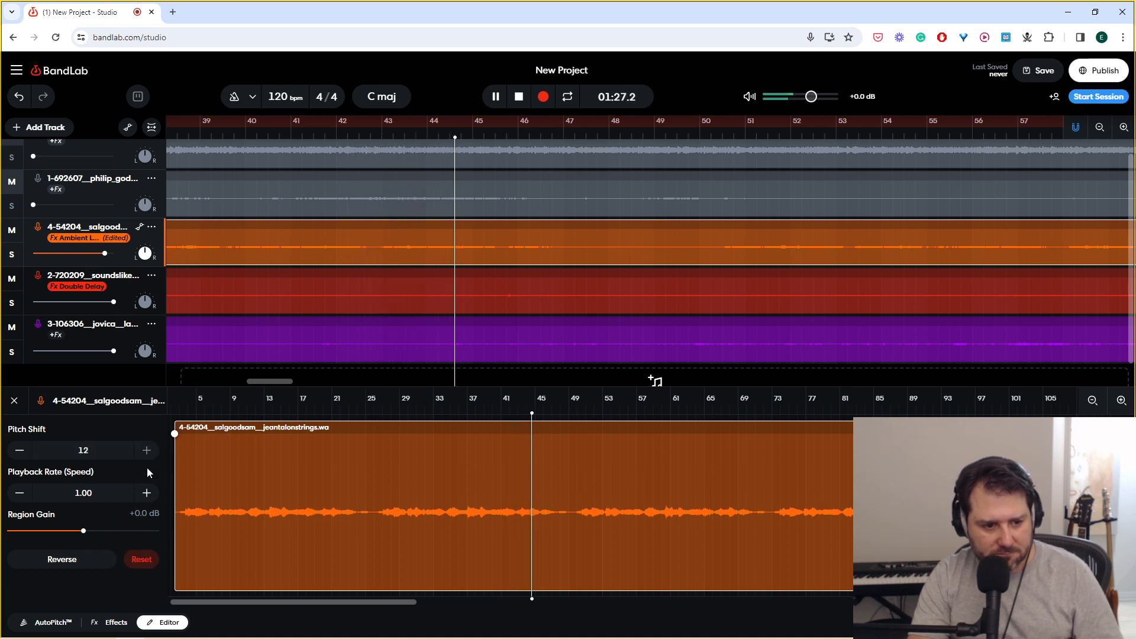
Step: Set the jeantalonstrings region's playback rate to 1.60
click(147, 493)
click(147, 493)
click(146, 493)
click(147, 493)
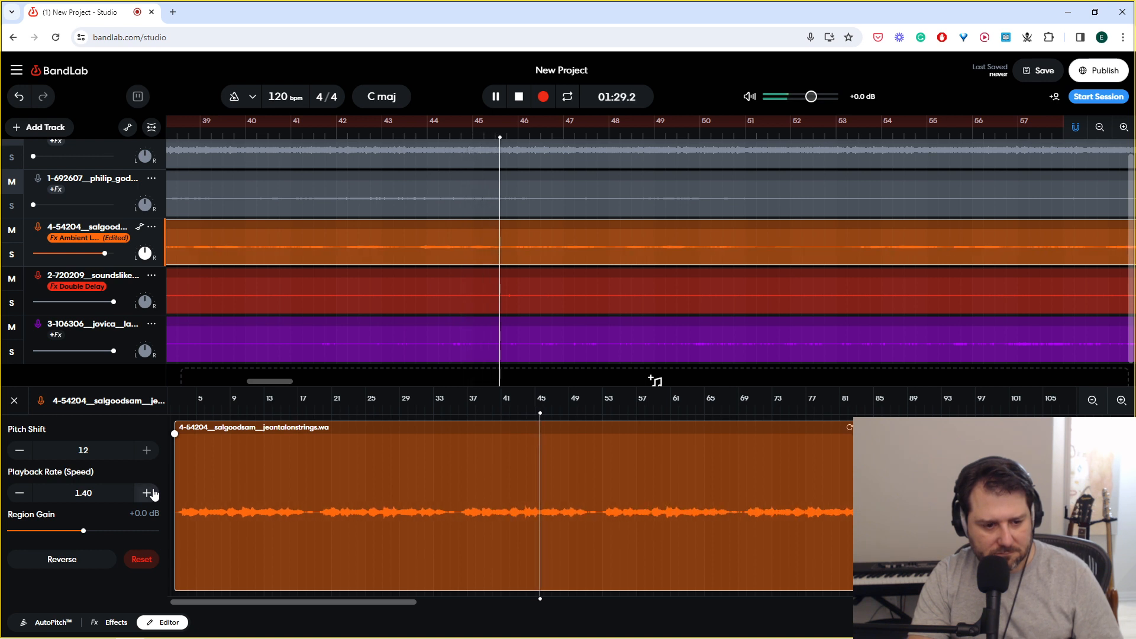
click(146, 493)
click(146, 493)
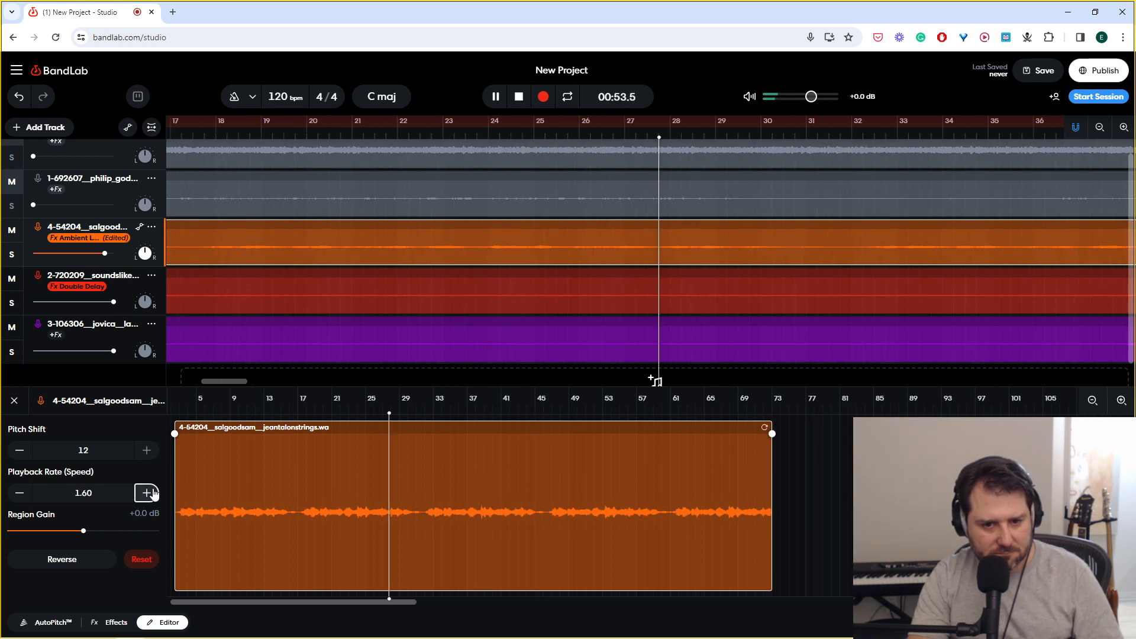
Step: Lower the jeantalonstrings region gain to -3.3 dB and reverse the region
drag(83, 531, 59, 531)
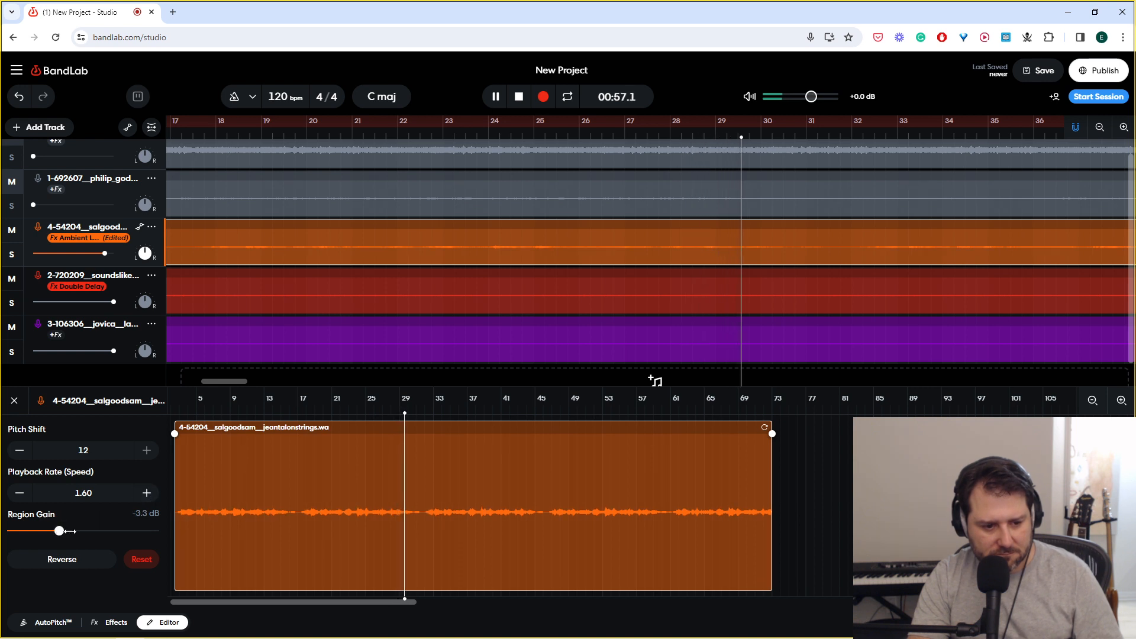
click(71, 566)
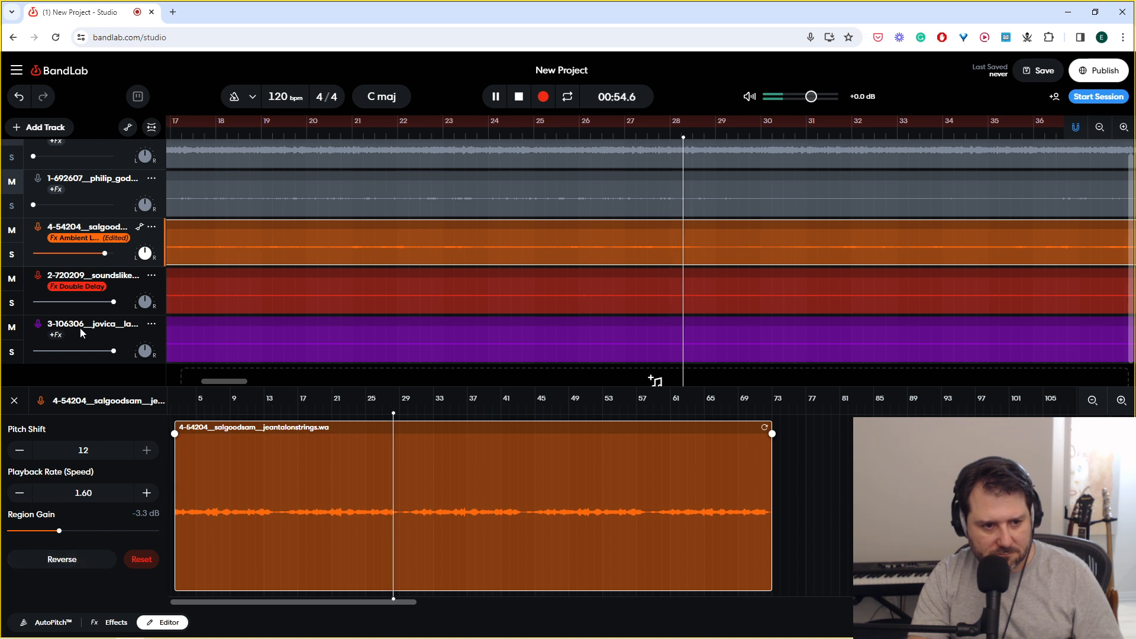
Step: Stop playback, select the water-boil region, and lower its pitch shift to about -3.97 and its playback rate to 0.25
click(103, 274)
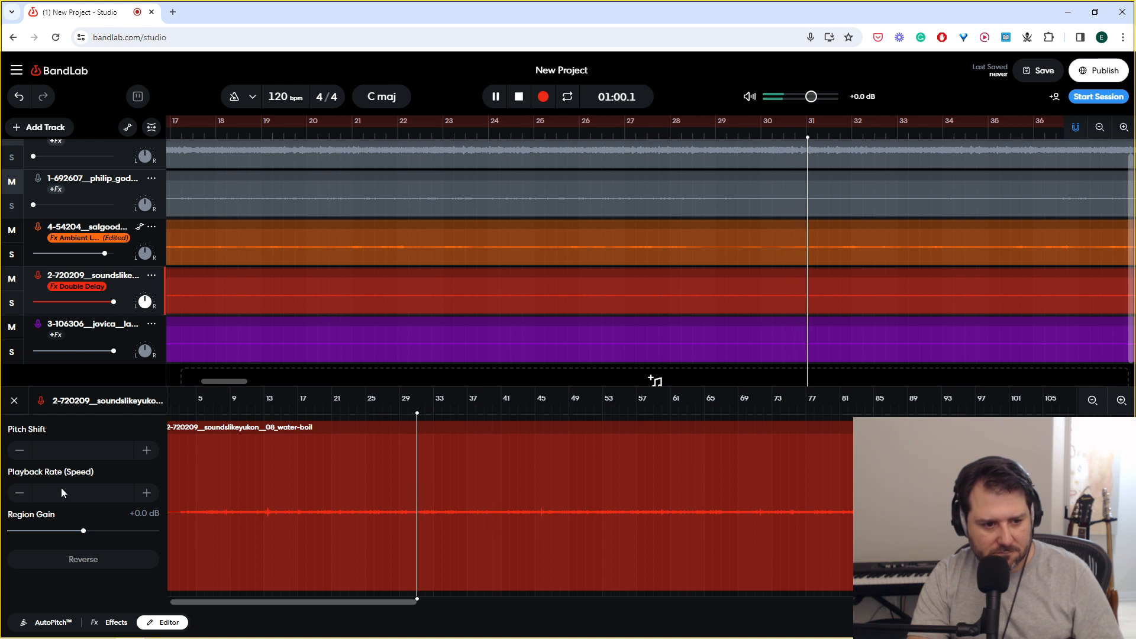
key(space)
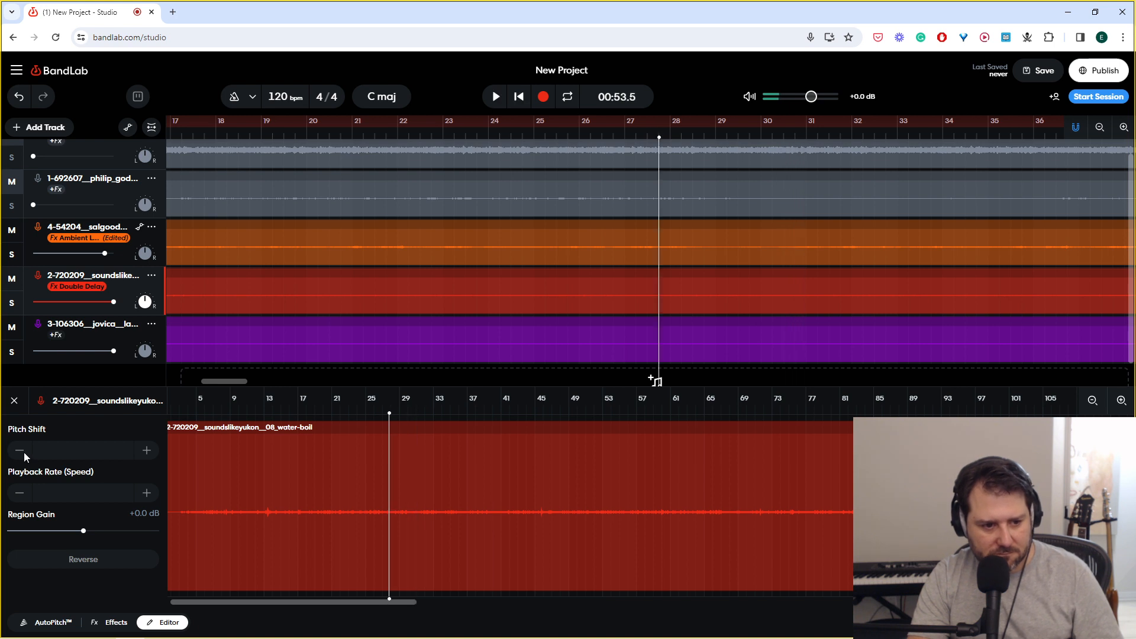
click(223, 494)
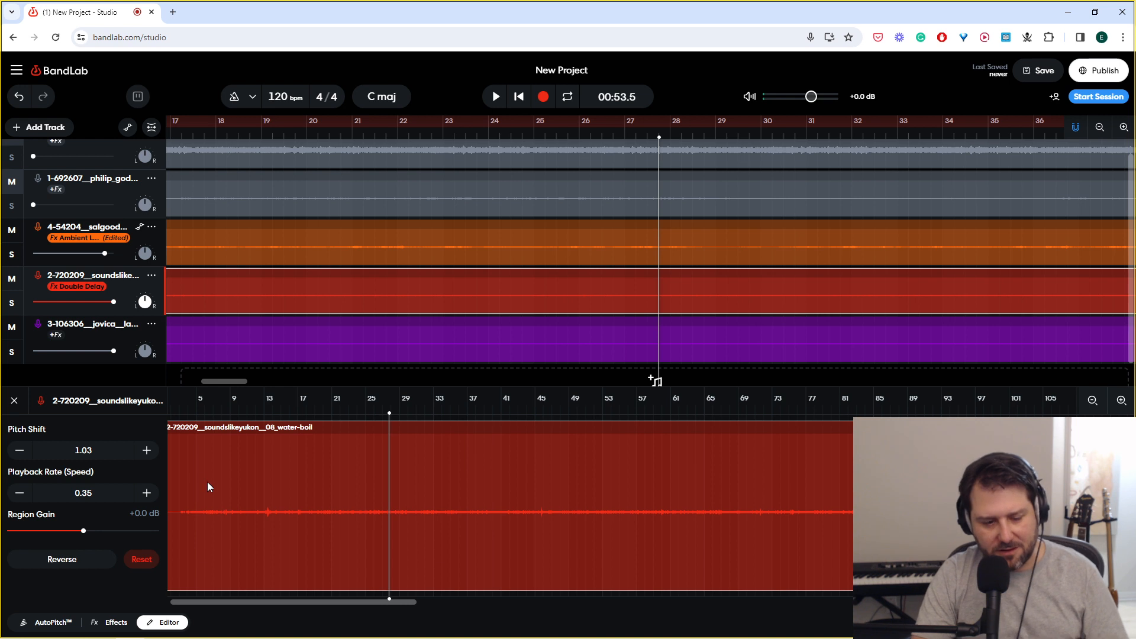
click(19, 450)
click(20, 450)
click(20, 450)
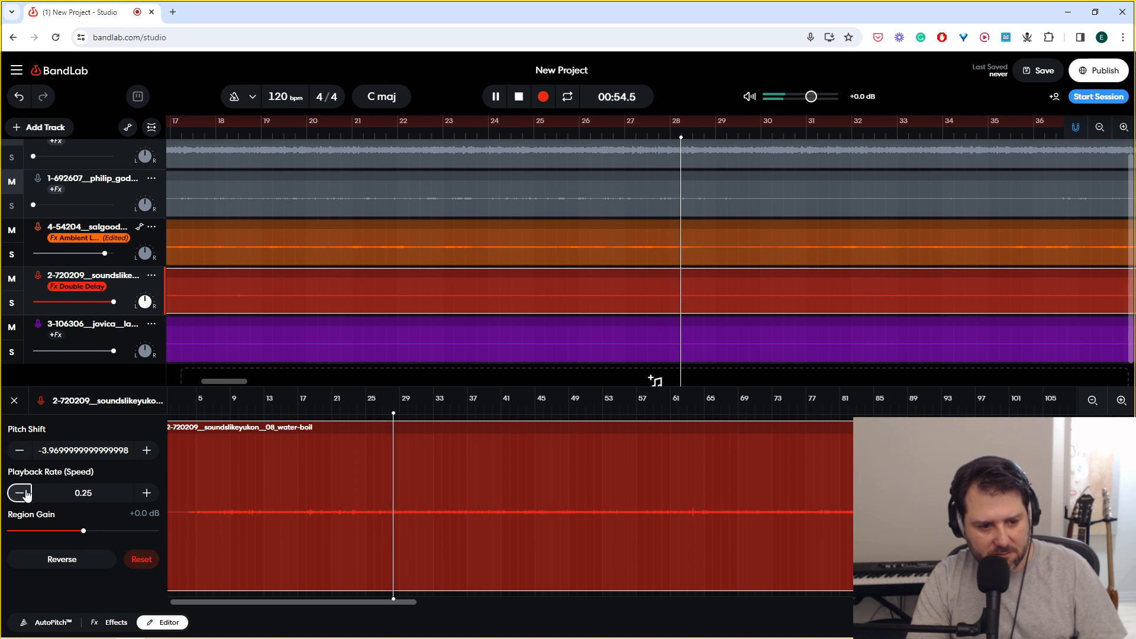
Step: Try a faster playback rate above 1.45 for the water-boil region
click(148, 495)
click(149, 496)
click(146, 494)
click(146, 493)
click(146, 493)
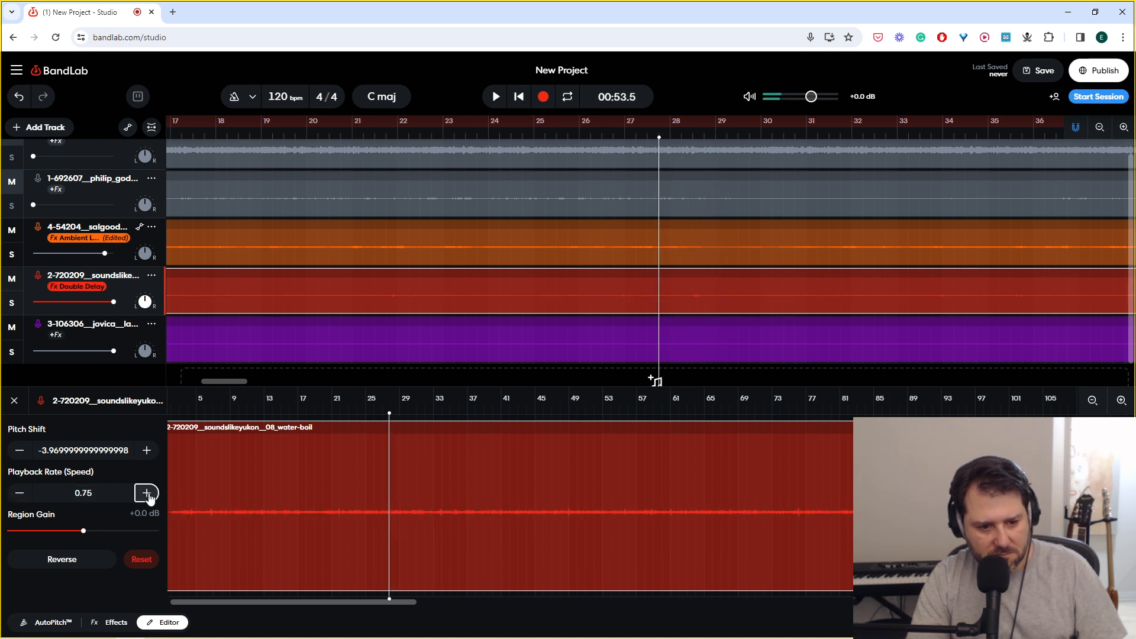
click(146, 494)
click(147, 494)
click(146, 493)
click(147, 493)
click(146, 494)
click(146, 493)
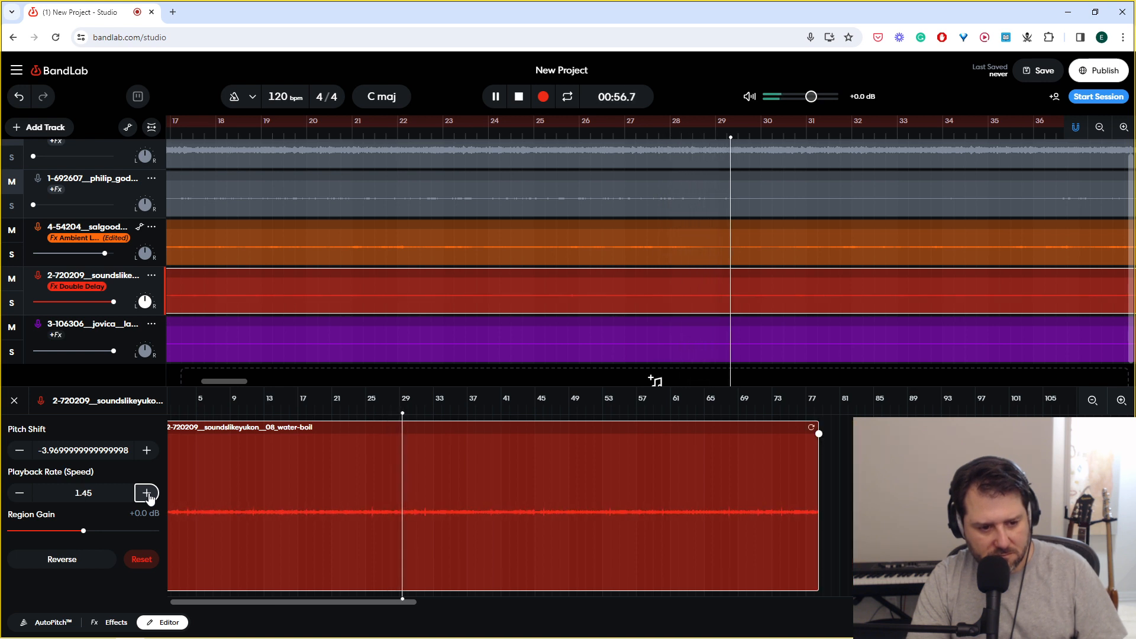
click(146, 494)
click(146, 494)
Step: Raise the water-boil region's pitch shift to 7.03
click(146, 450)
click(146, 450)
click(146, 451)
click(146, 450)
click(146, 451)
click(146, 451)
click(146, 450)
click(146, 451)
click(146, 450)
click(147, 451)
click(146, 451)
Step: Set the water-boil region's playback rate to 0.95
click(26, 491)
click(27, 491)
click(22, 492)
click(22, 492)
click(22, 492)
click(20, 492)
click(20, 492)
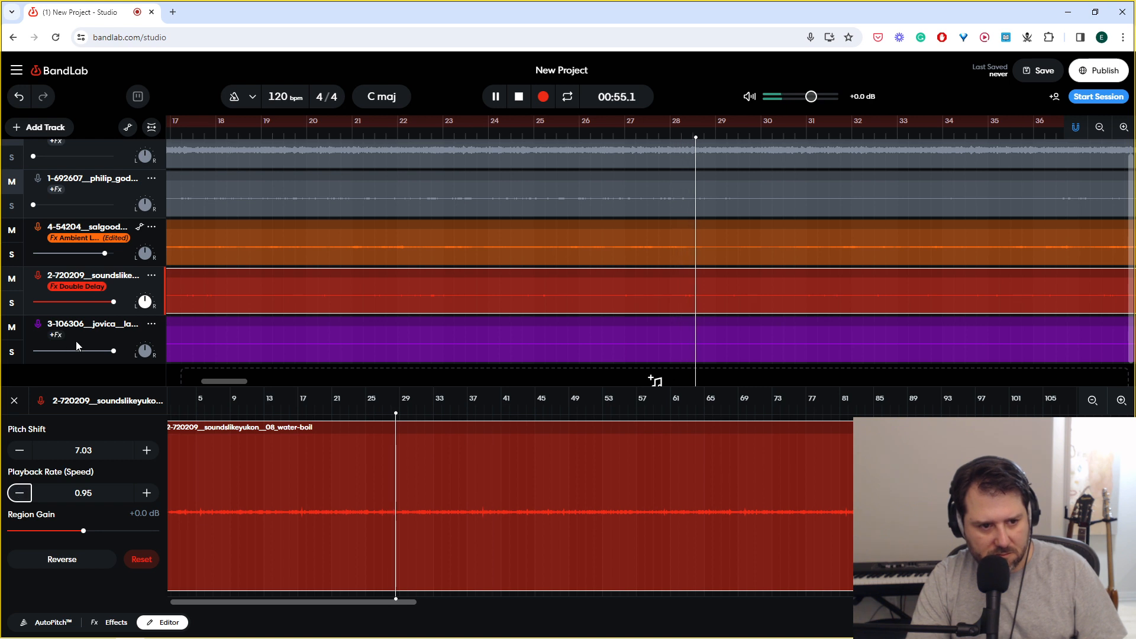
Step: On the jeantalonstrings track's effects, raise the Space Maker mix and slightly lower the Multi Amp Pro drive
click(159, 245)
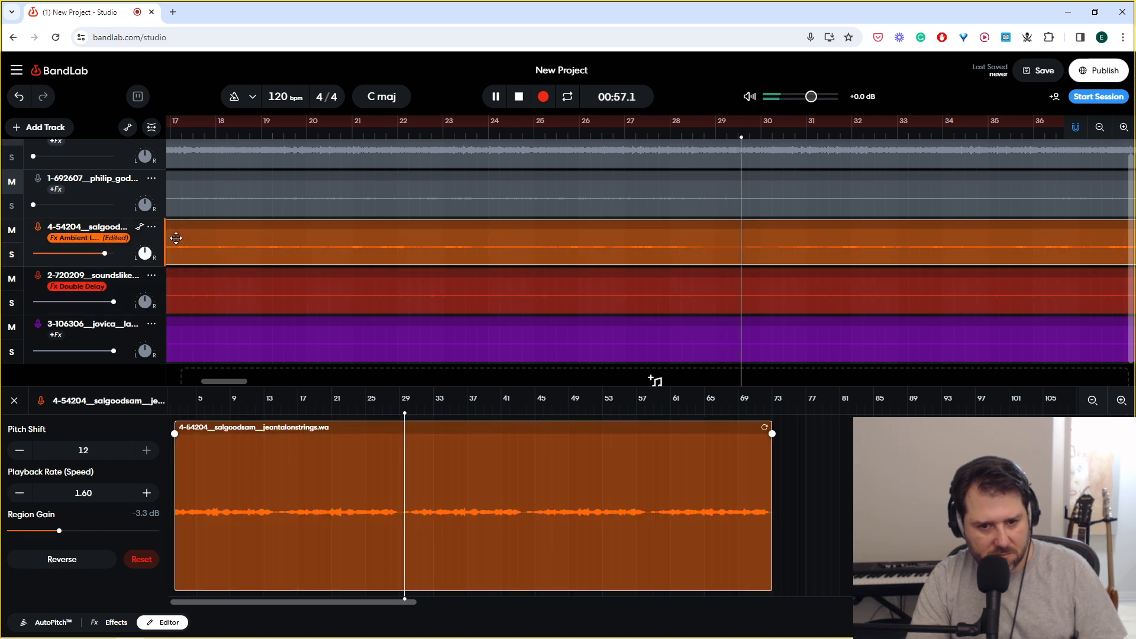
click(113, 622)
mouse_move(732, 514)
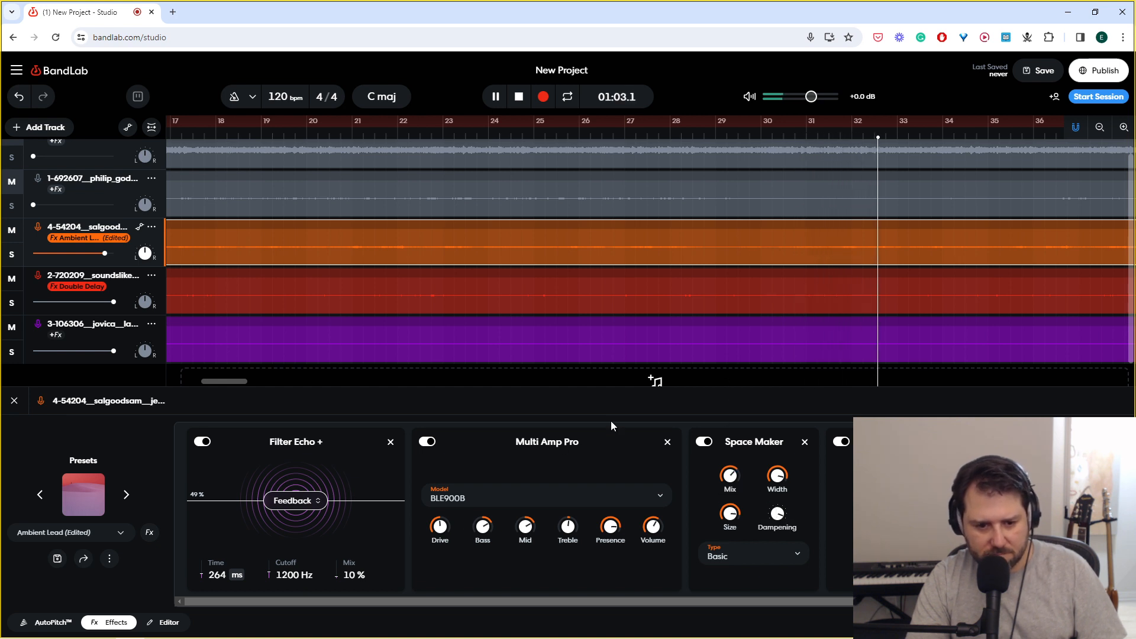
drag(440, 515, 435, 571)
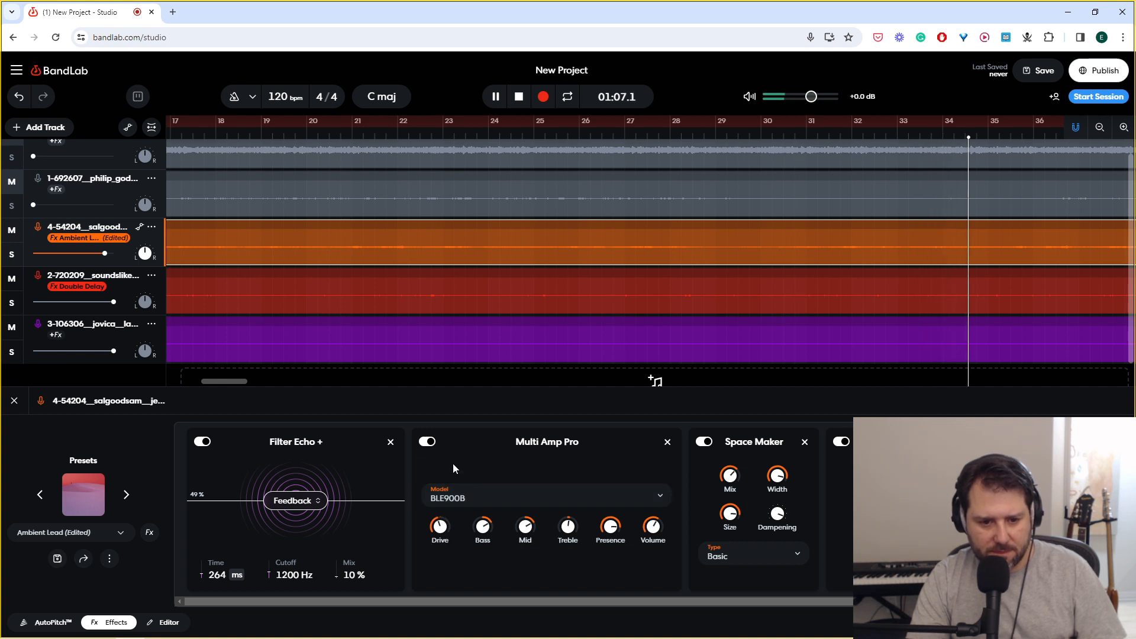
Step: Audition the jeantalonstrings track with Multi Amp Pro bypassed, then try its BLE800 and Brit Graphic 120 models
click(427, 442)
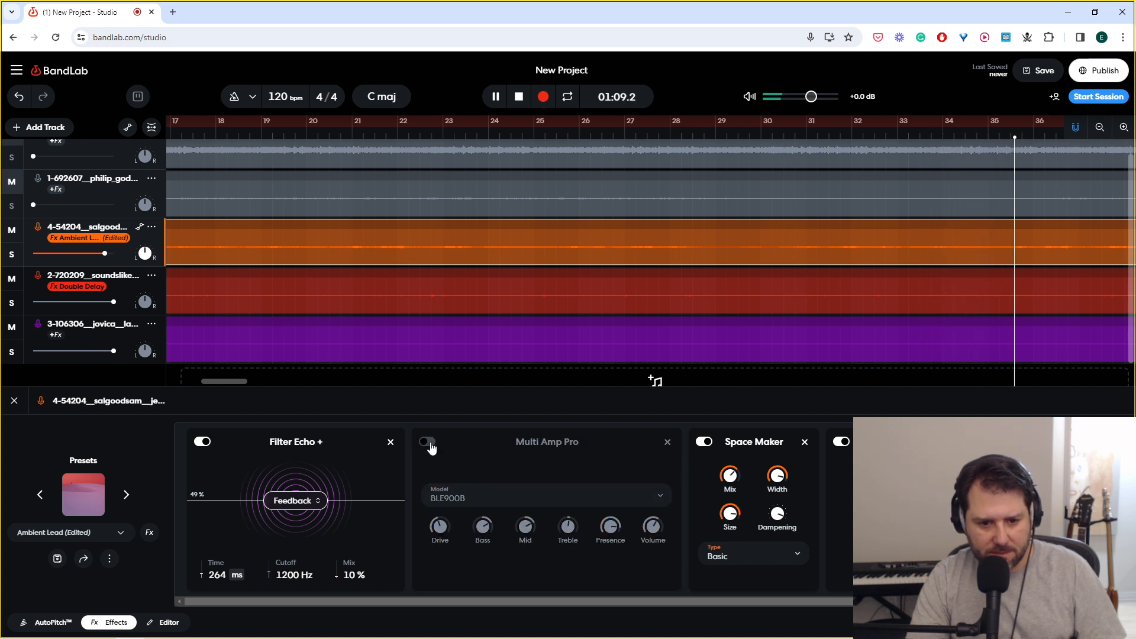
click(429, 444)
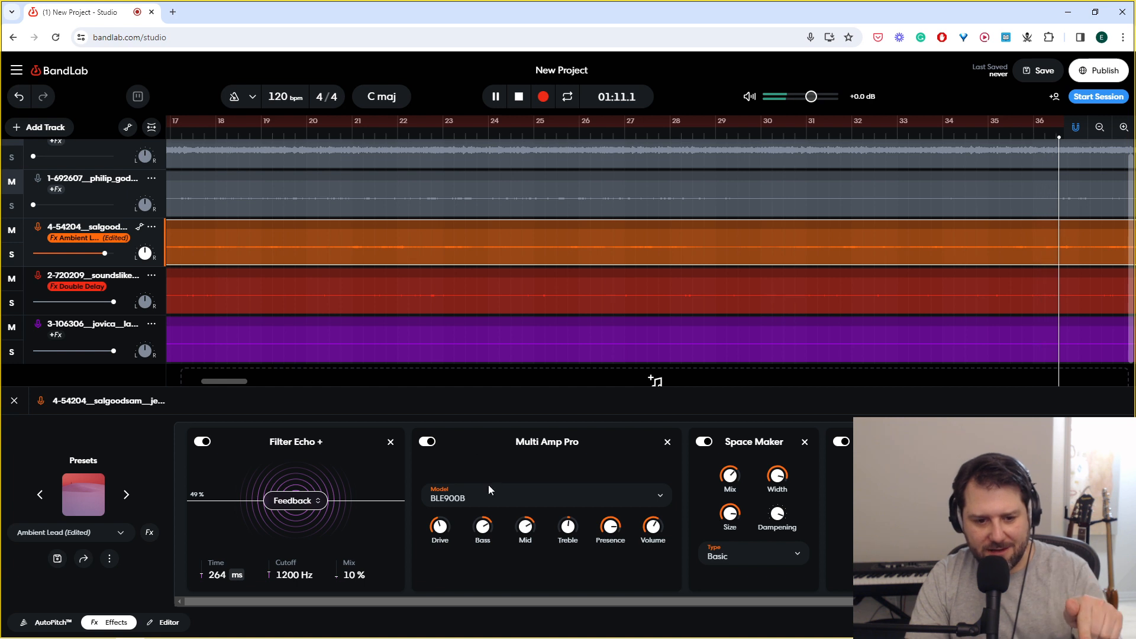
click(487, 502)
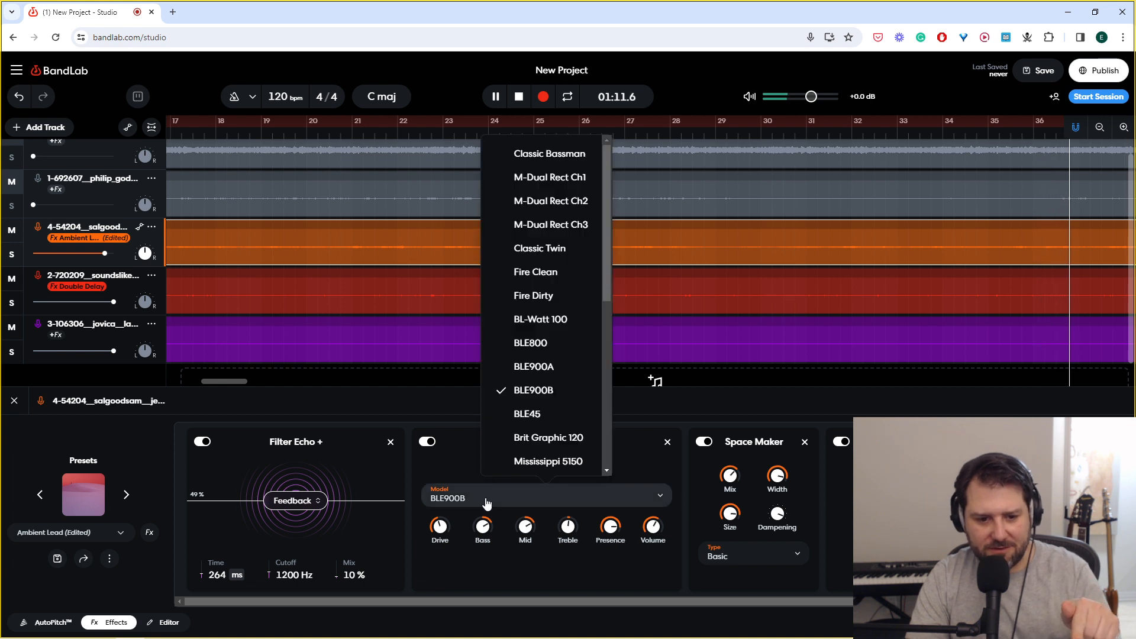
click(559, 345)
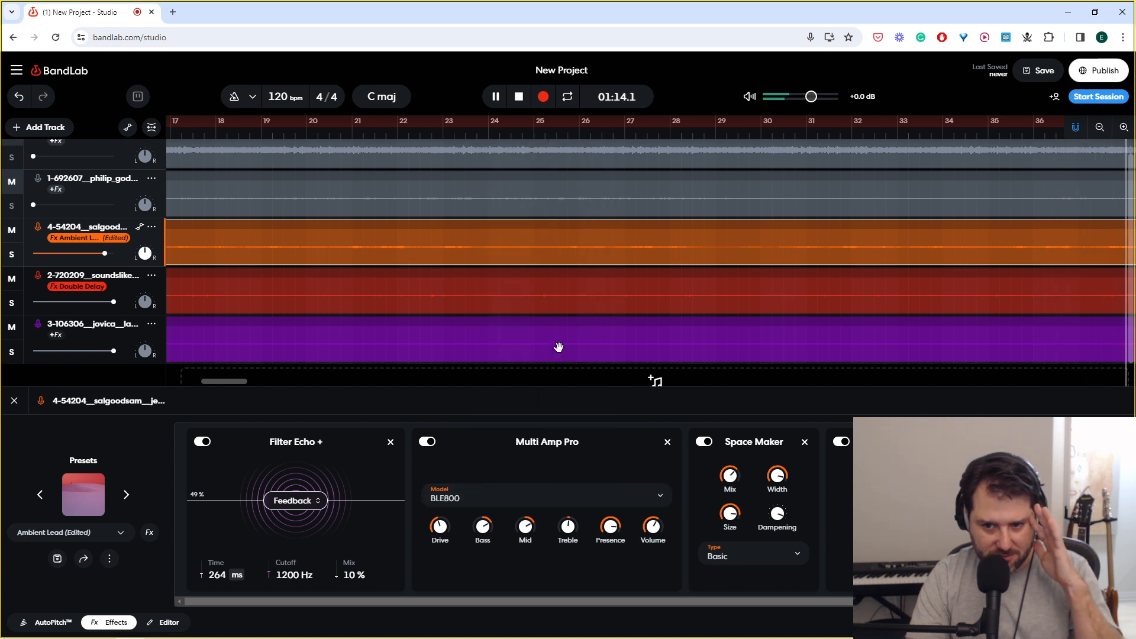
click(501, 499)
click(521, 435)
click(516, 496)
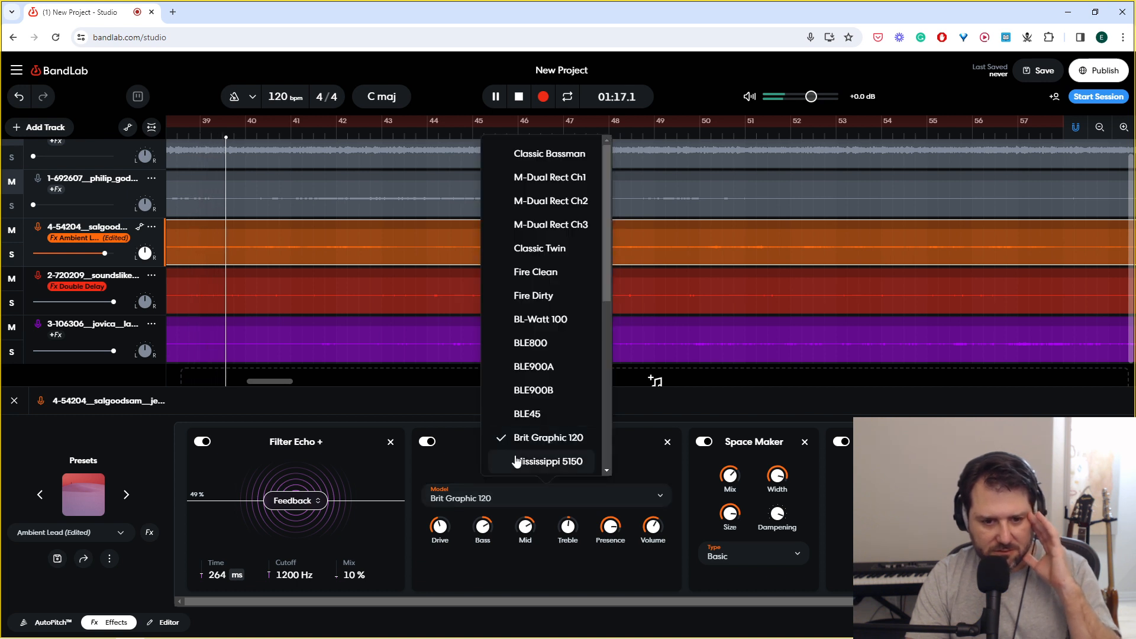
click(547, 340)
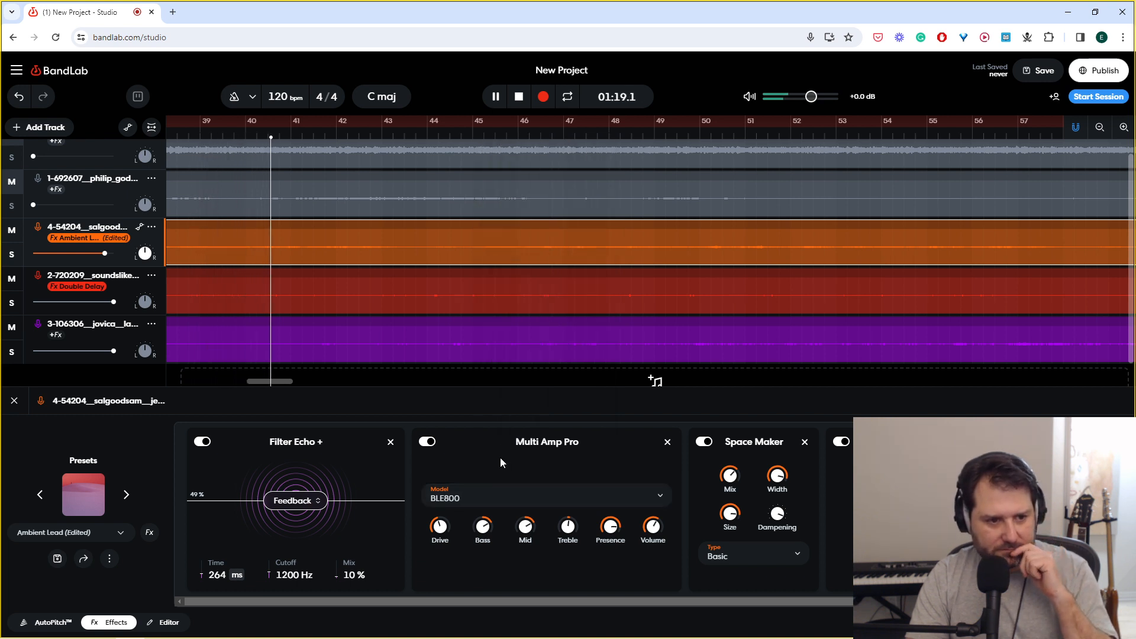
Step: Switch Multi Amp Pro to the M-Dual Rect Ch3 model, lower its presence and drive, and stop playback
click(508, 494)
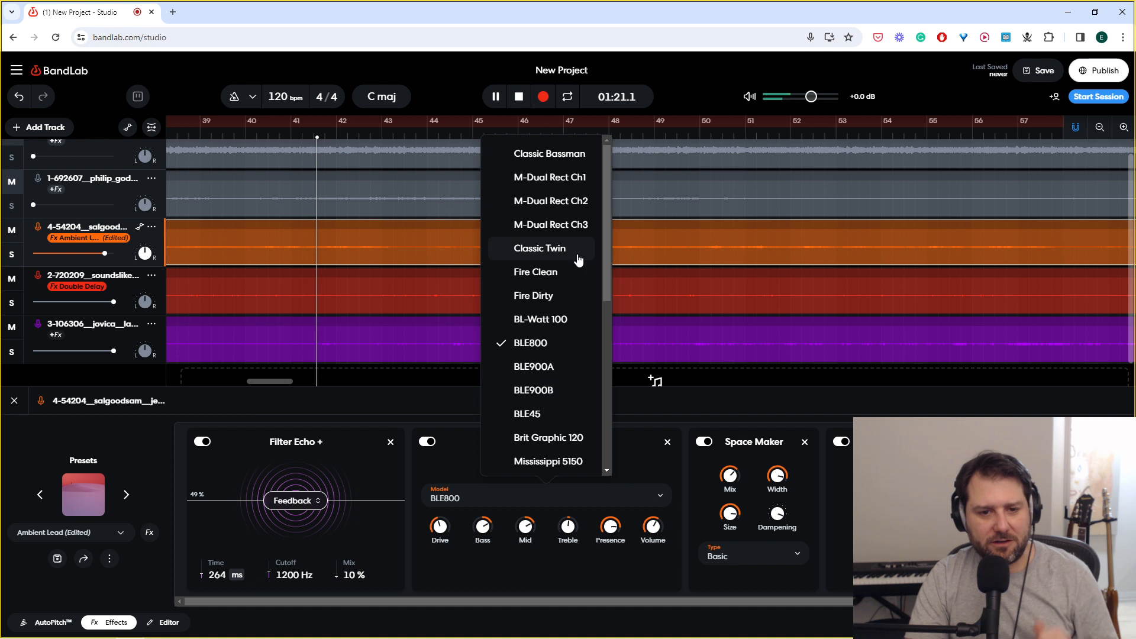
click(580, 222)
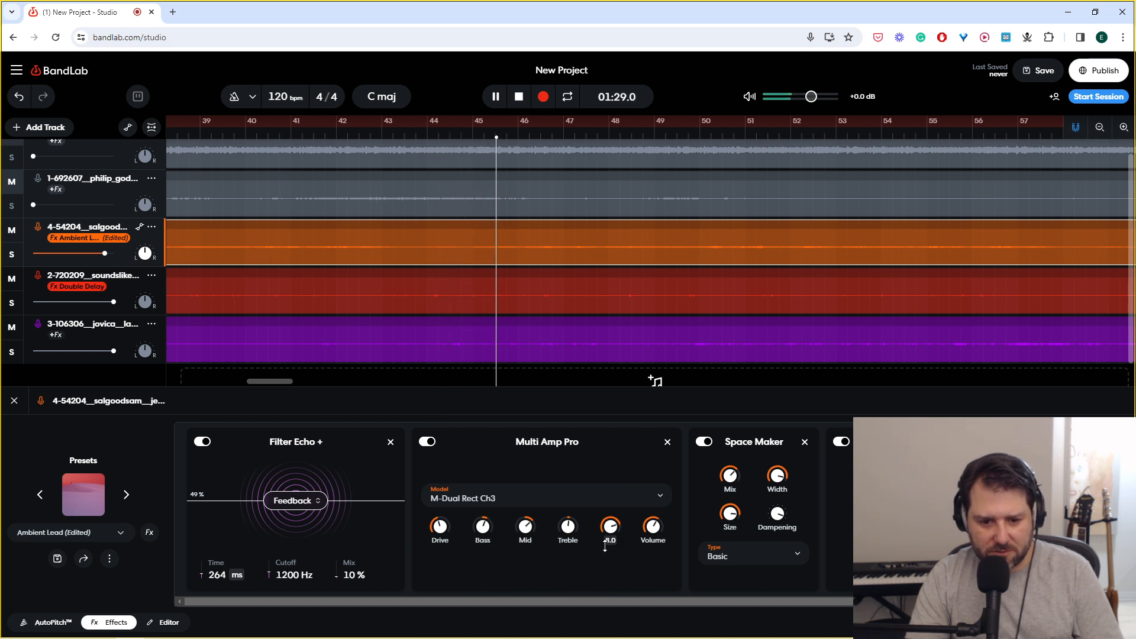
drag(598, 576, 598, 599)
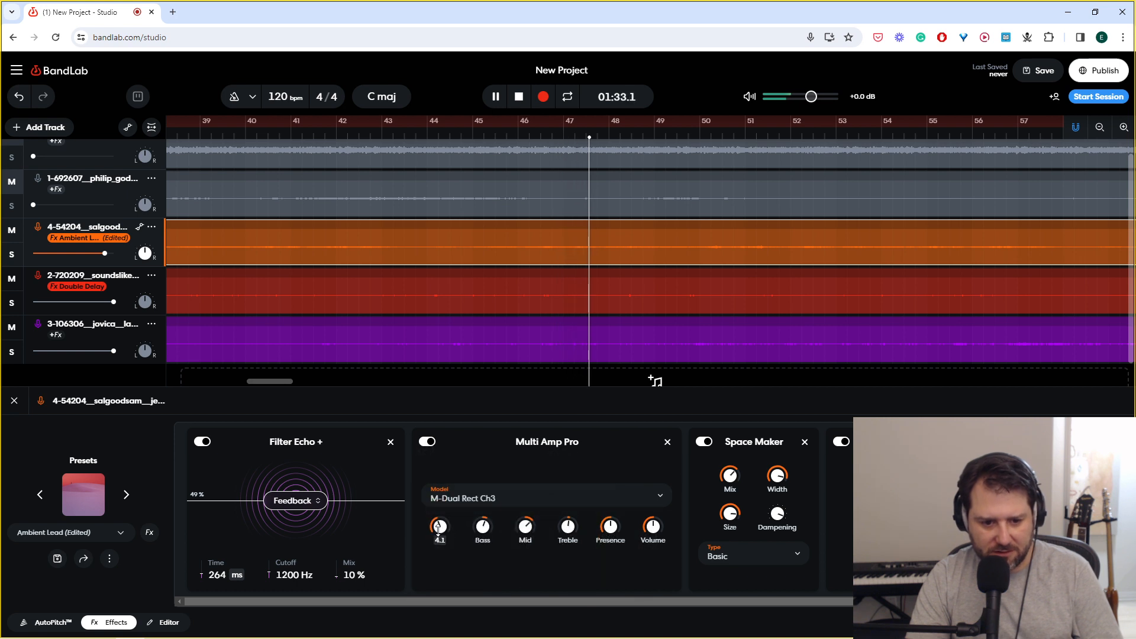
mouse_move(439, 536)
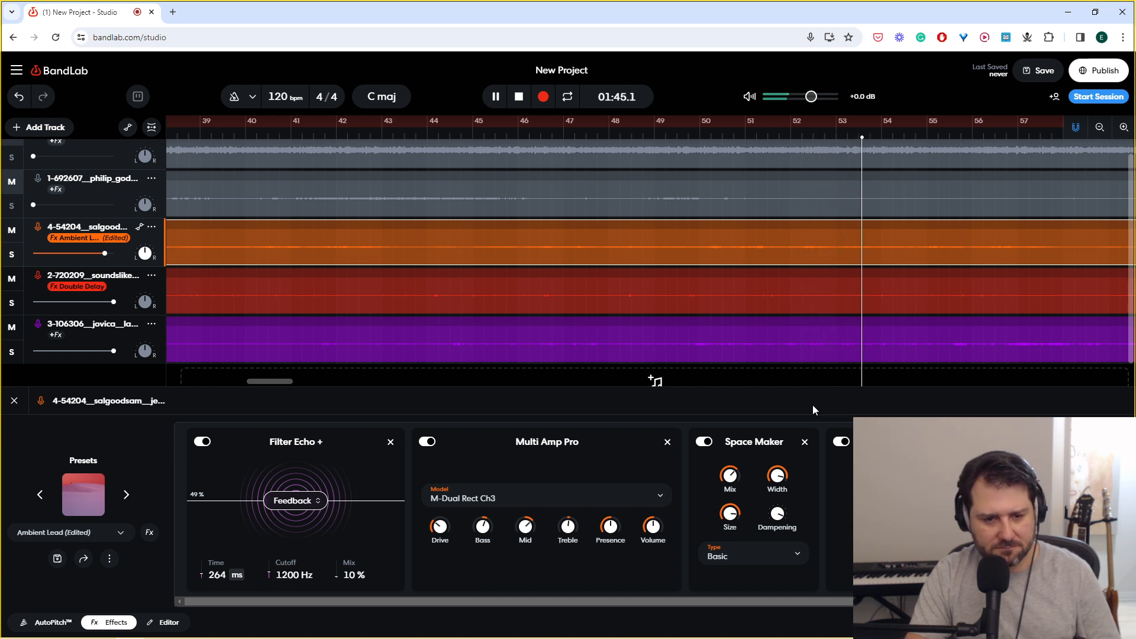
key(space)
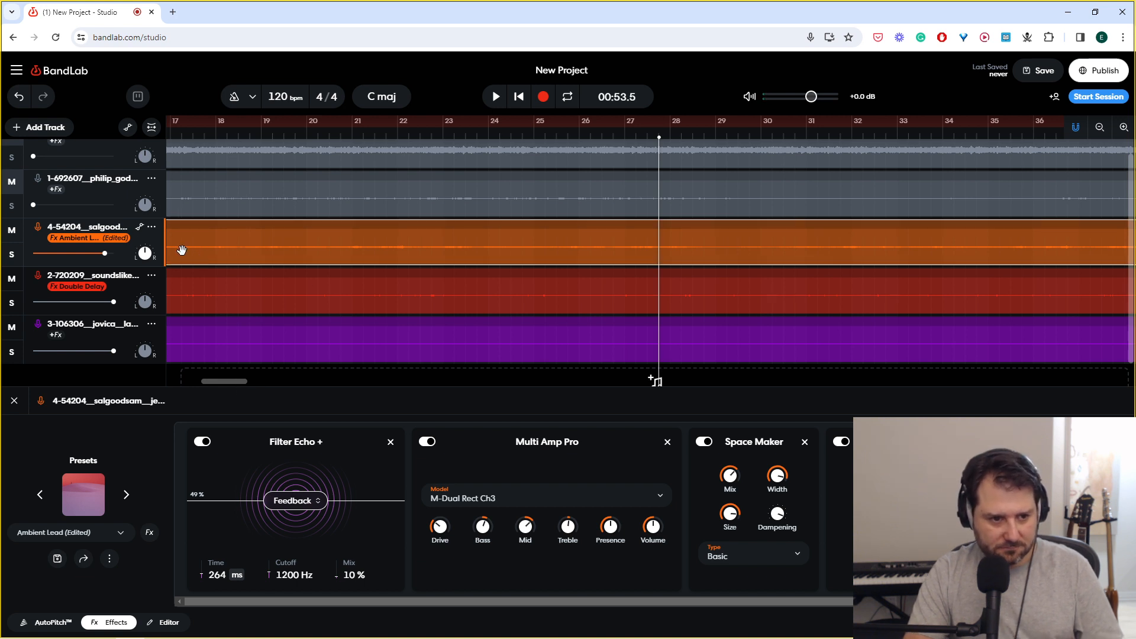
Step: Shorten the jeantalonstrings region from its end so that it stops partway through bar 13
scroll(206, 233, down, 1)
scroll(213, 232, up, 2)
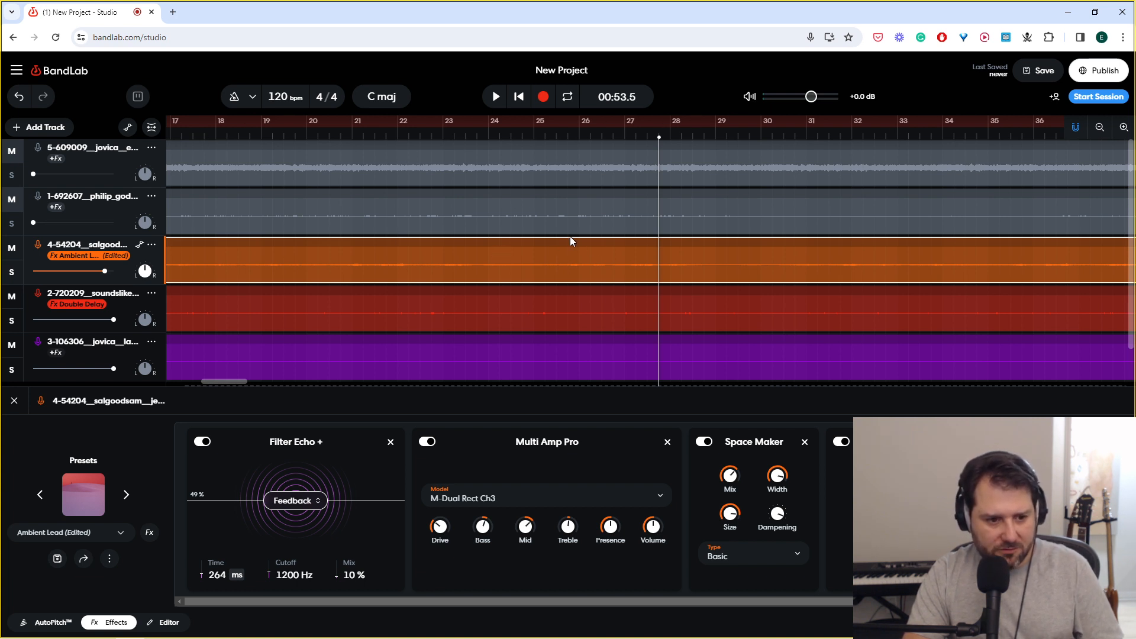
click(1095, 128)
click(1096, 129)
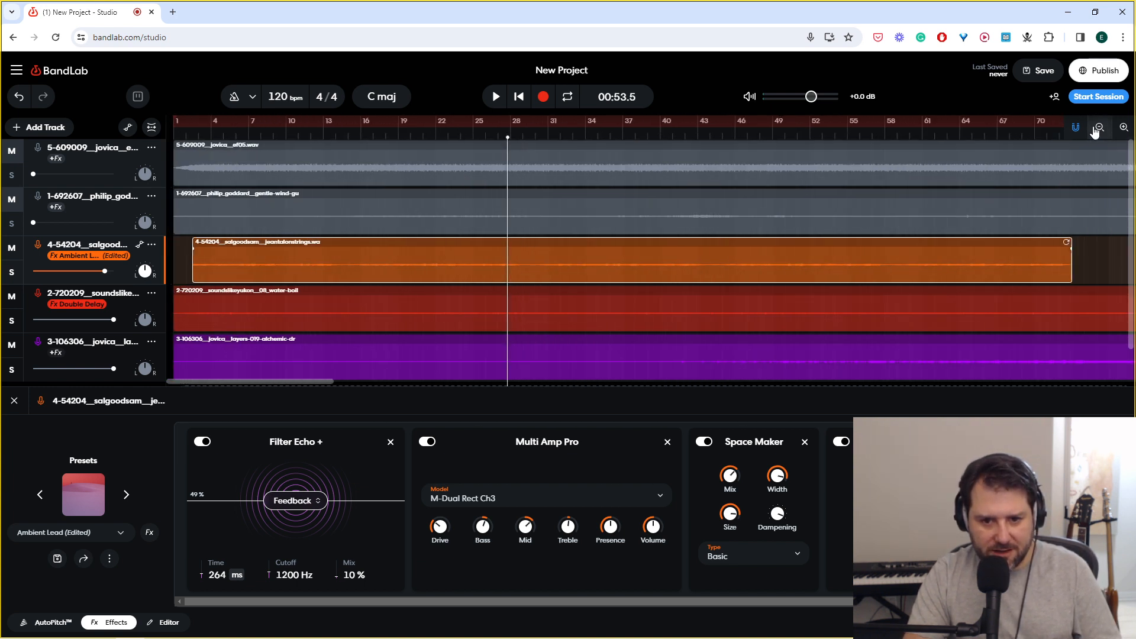
click(1096, 128)
drag(962, 275, 316, 273)
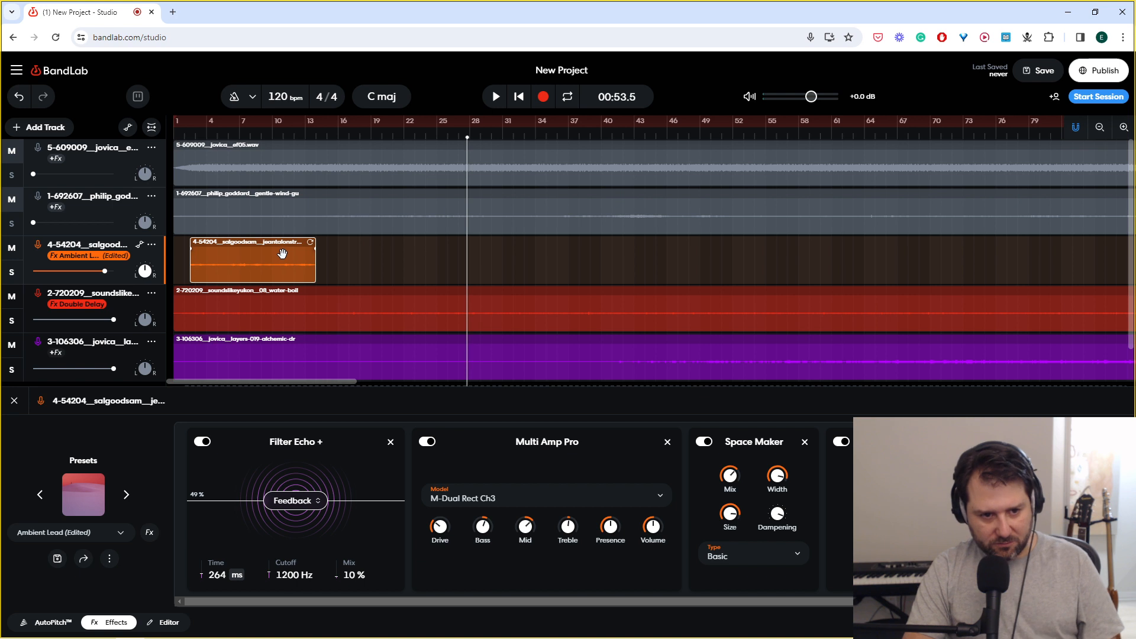
Step: Paste a copy of the shortened jeantalonstrings region at bar 19 without moving the automation data
key(ctrl+c)
click(376, 260)
key(ctrl+v)
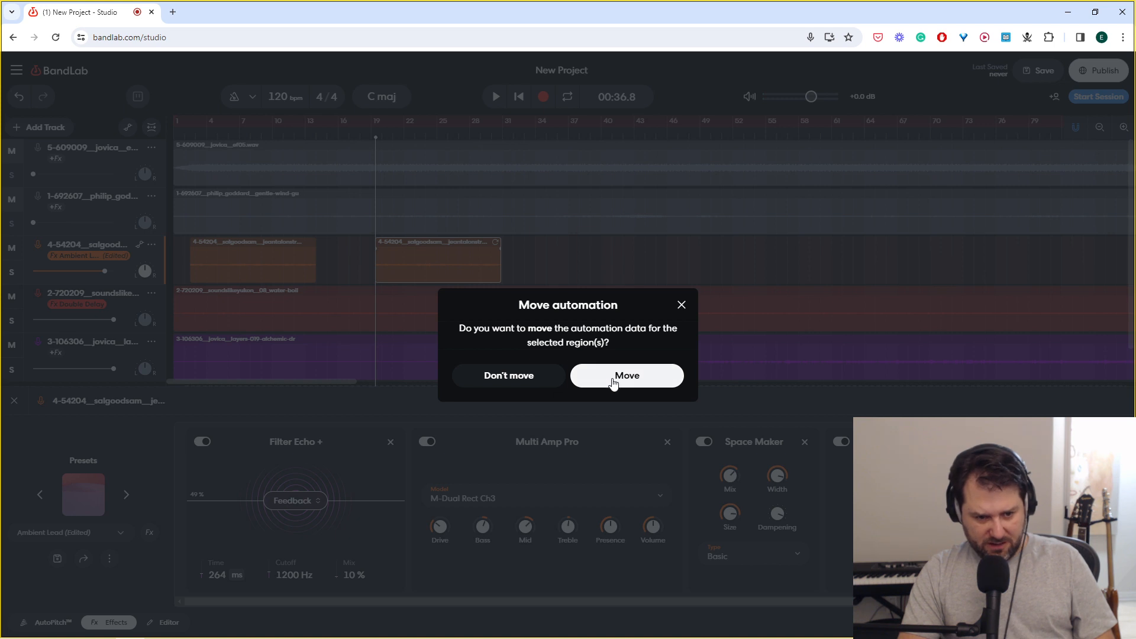
click(551, 379)
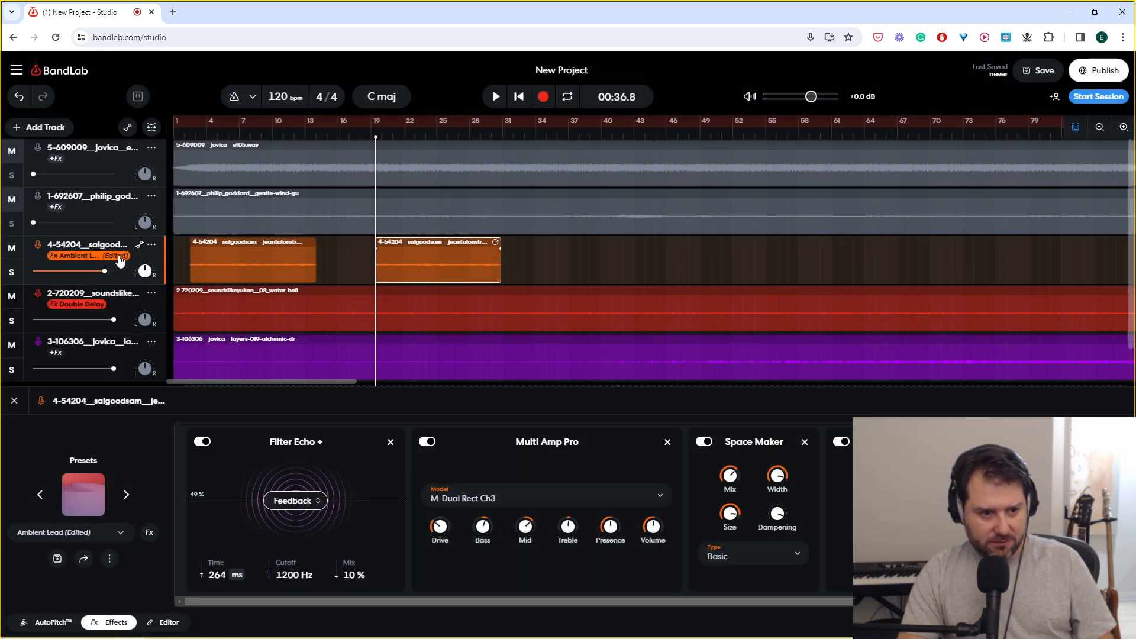
Step: Show the jeantalonstrings track's volume automation, lower its last point near bar 12, and add a point near bar 18
click(139, 245)
click(94, 272)
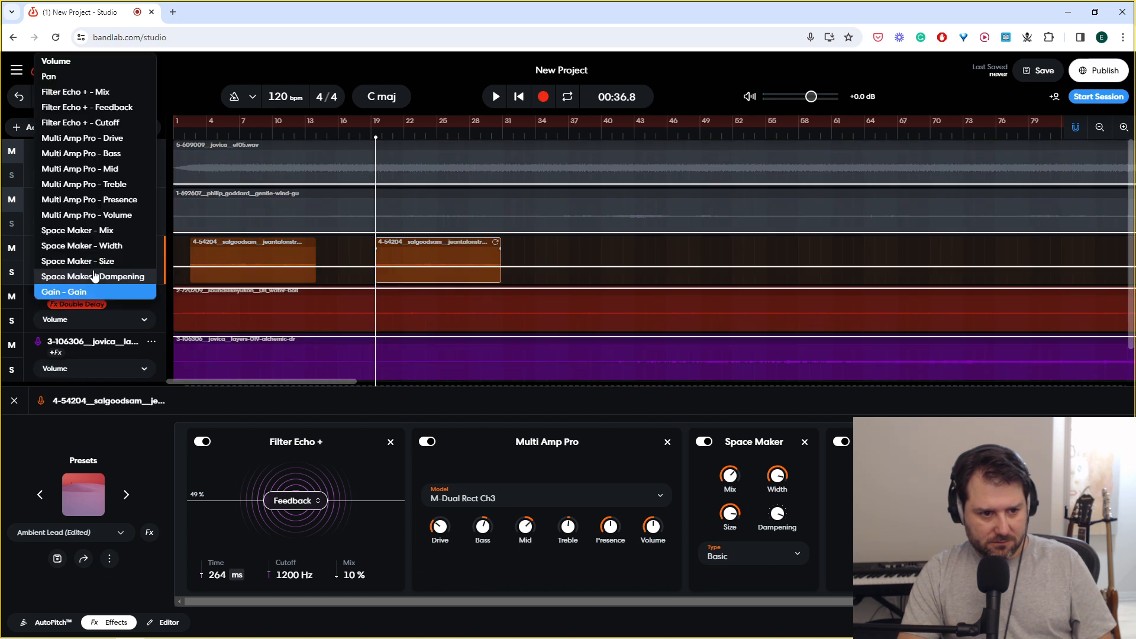
click(88, 61)
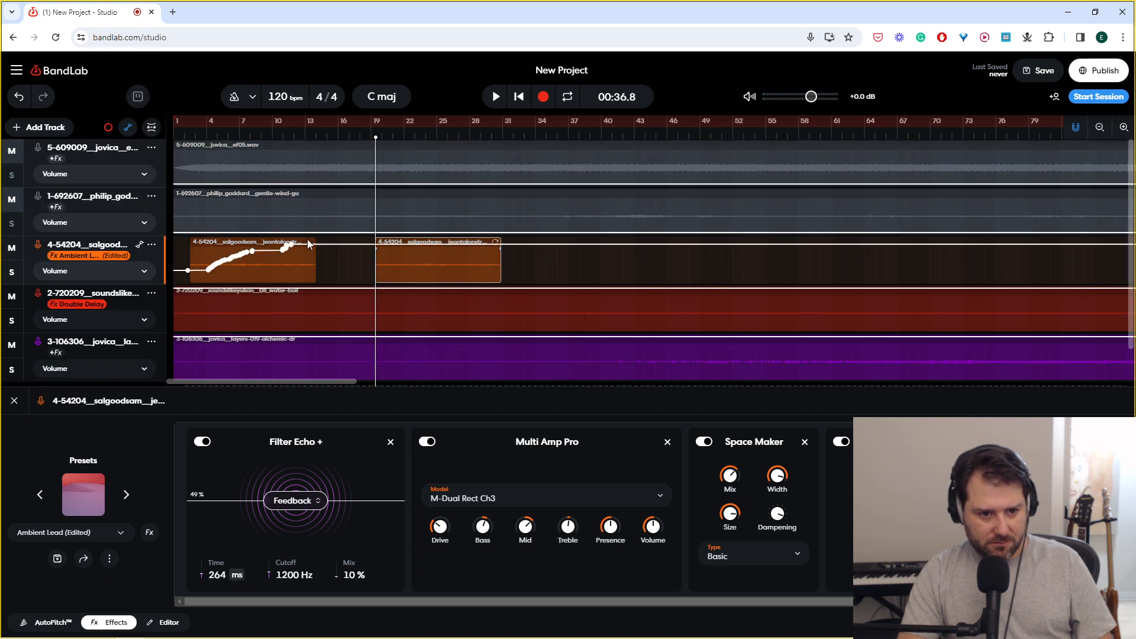
drag(290, 245, 296, 250)
click(362, 250)
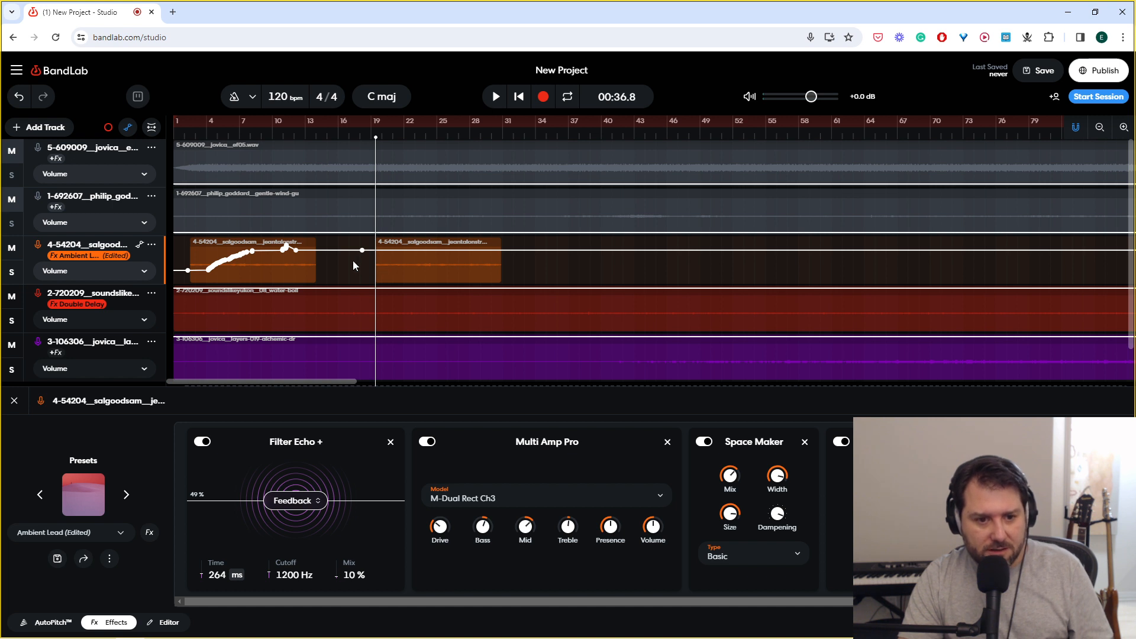
Step: Add a volume automation point near bar 20 on the jeantalonstrings track, then hide automation and loop its second region to about bar 78
click(392, 250)
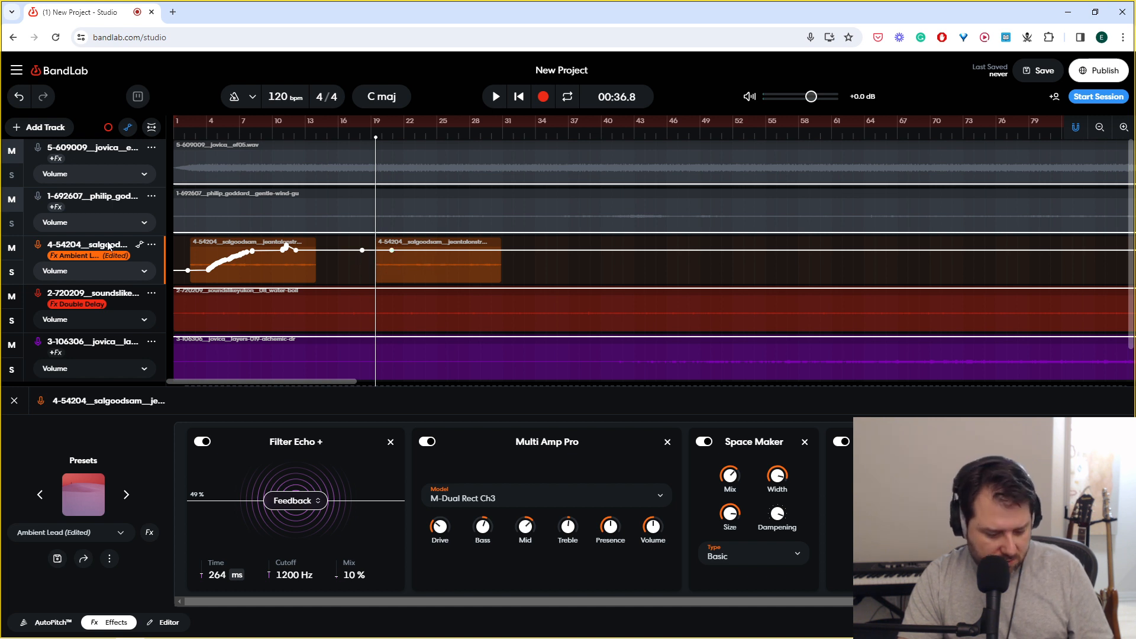
click(127, 127)
click(449, 257)
drag(499, 242, 1019, 244)
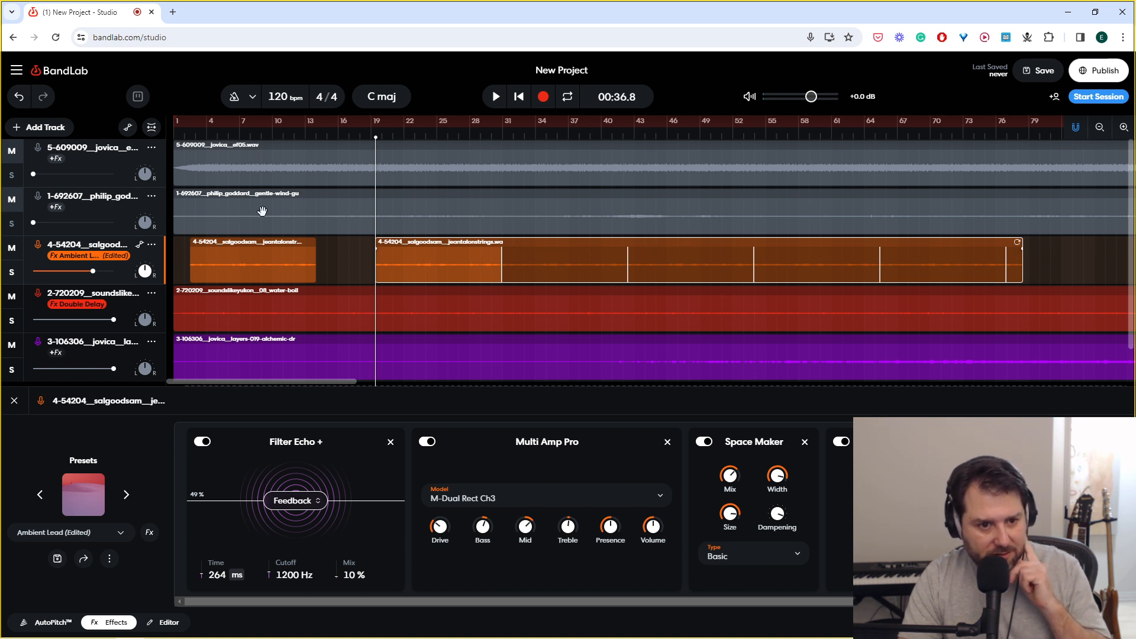
click(318, 218)
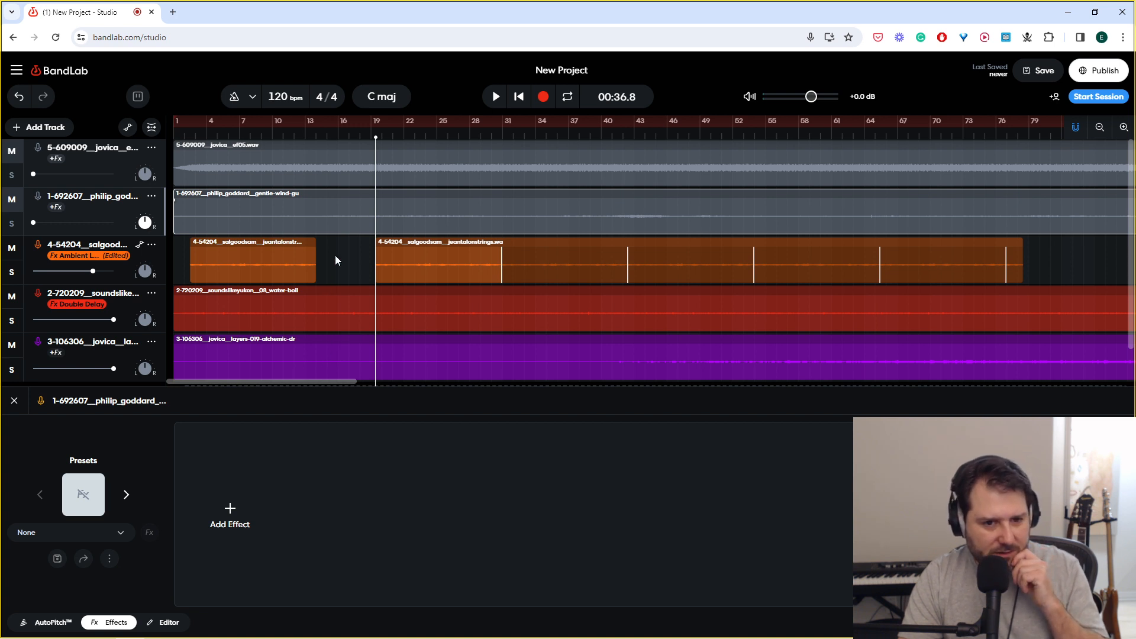
scroll(335, 256, down, 1)
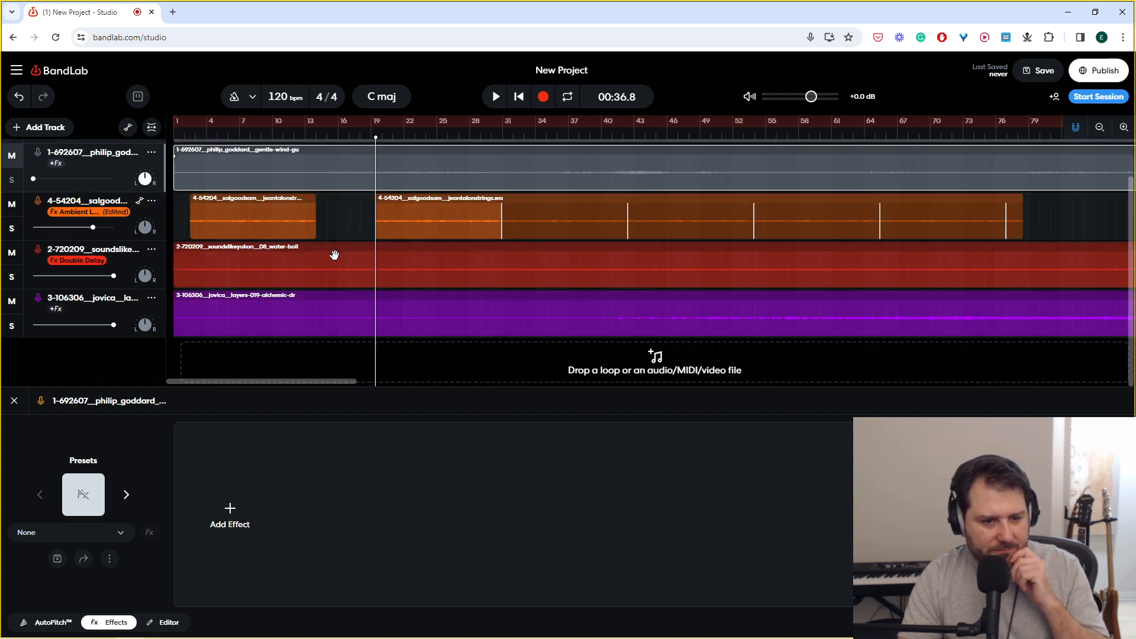
scroll(334, 255, up, 1)
scroll(335, 255, down, 1)
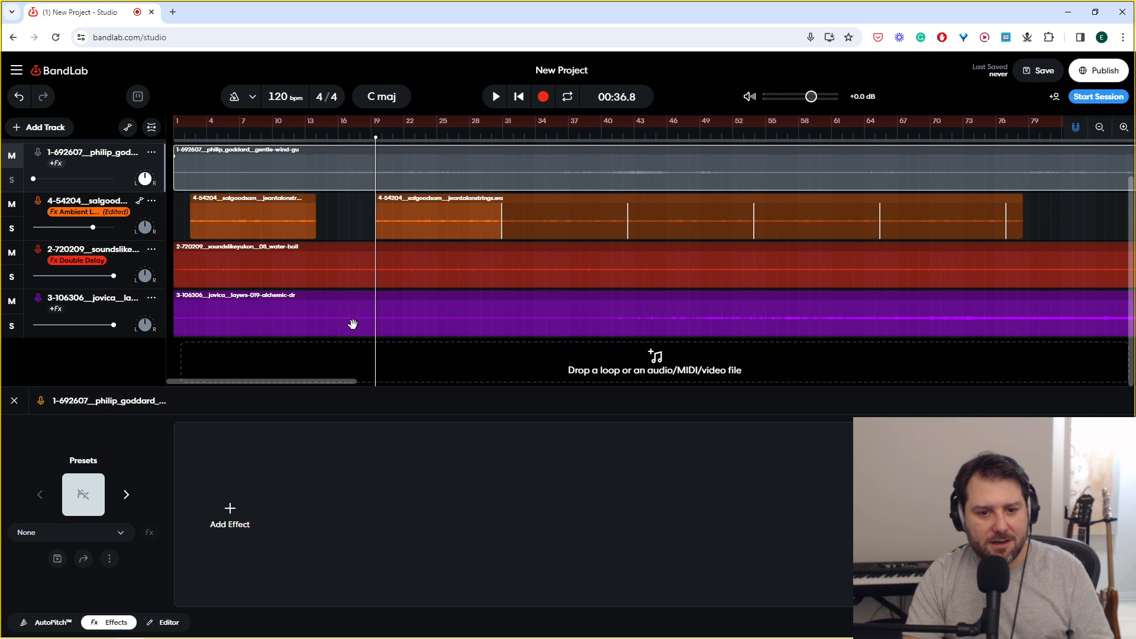
drag(353, 380, 292, 373)
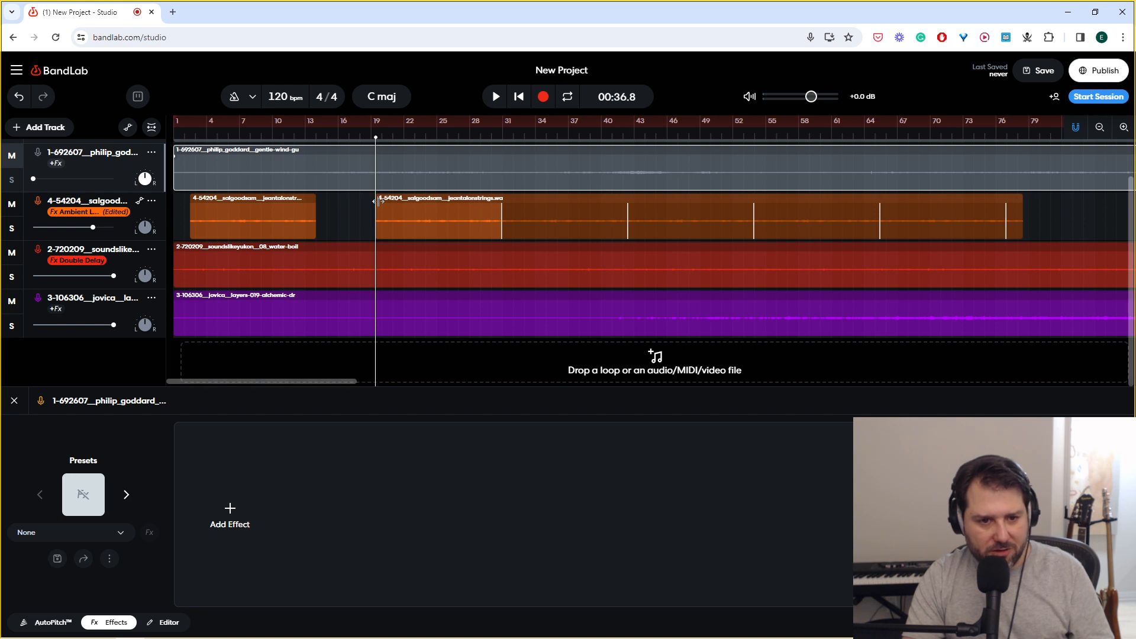